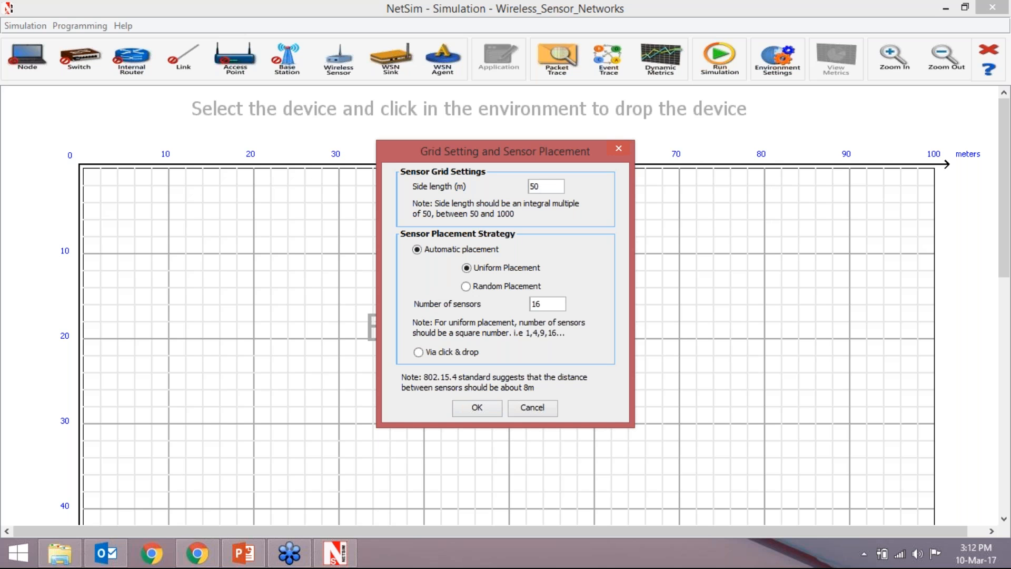
- Create the 50 m sensor grid with 16 automatically placed sensors in uniform placement and look over the layout
click(477, 407)
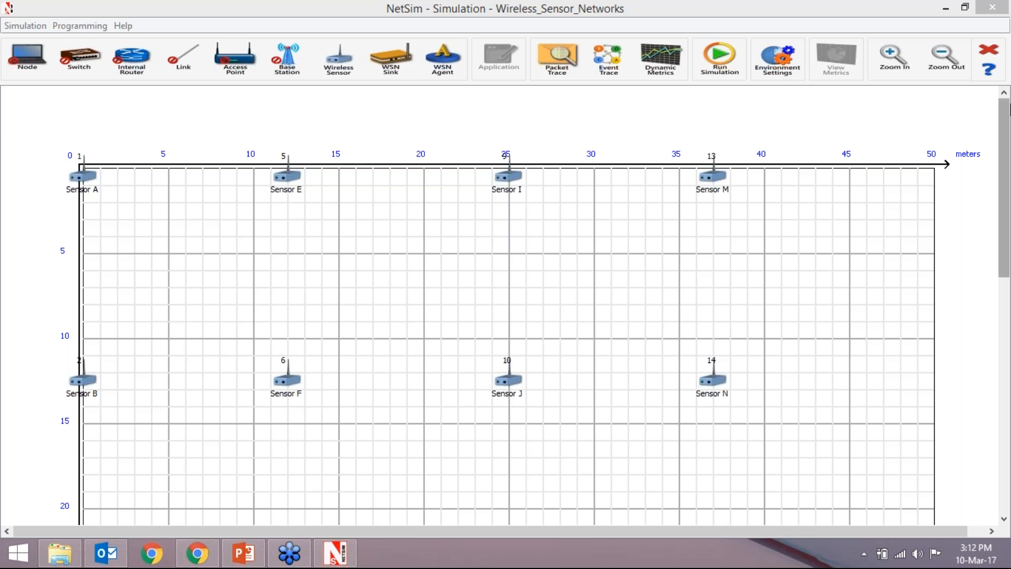
click(1005, 157)
scroll(1005, 157, down, 1)
scroll(1004, 157, down, 1)
scroll(1006, 153, up, 2)
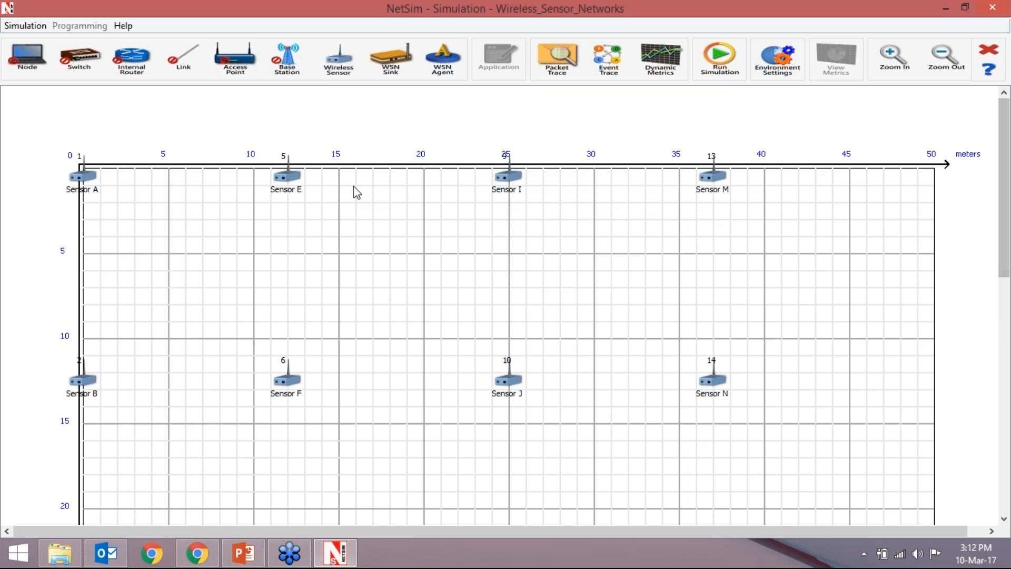
- Place a WSN sink at about (30, 15) and a WSN agent at about (15, 7) on the grid
drag(405, 67, 601, 420)
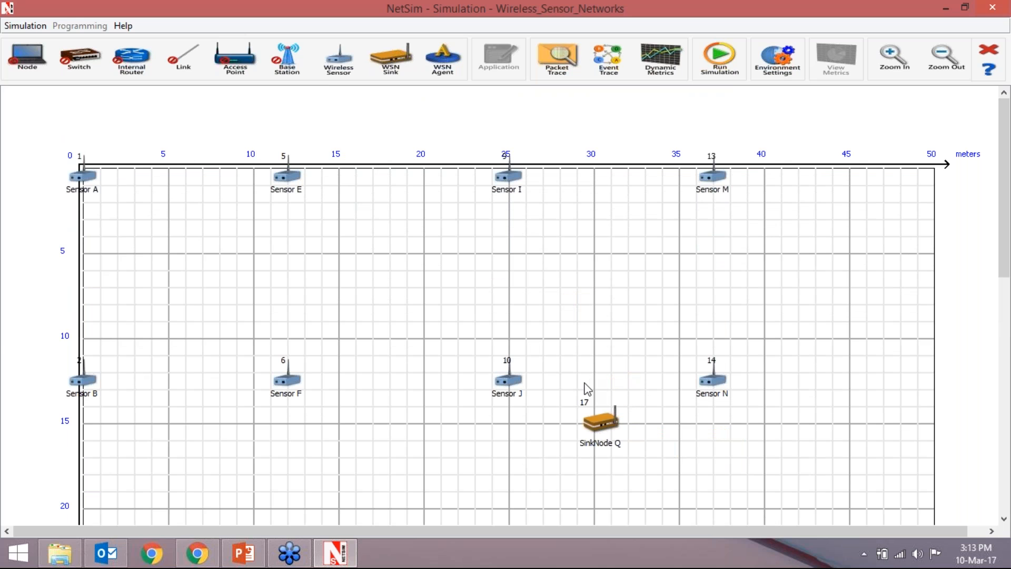
drag(442, 58, 350, 293)
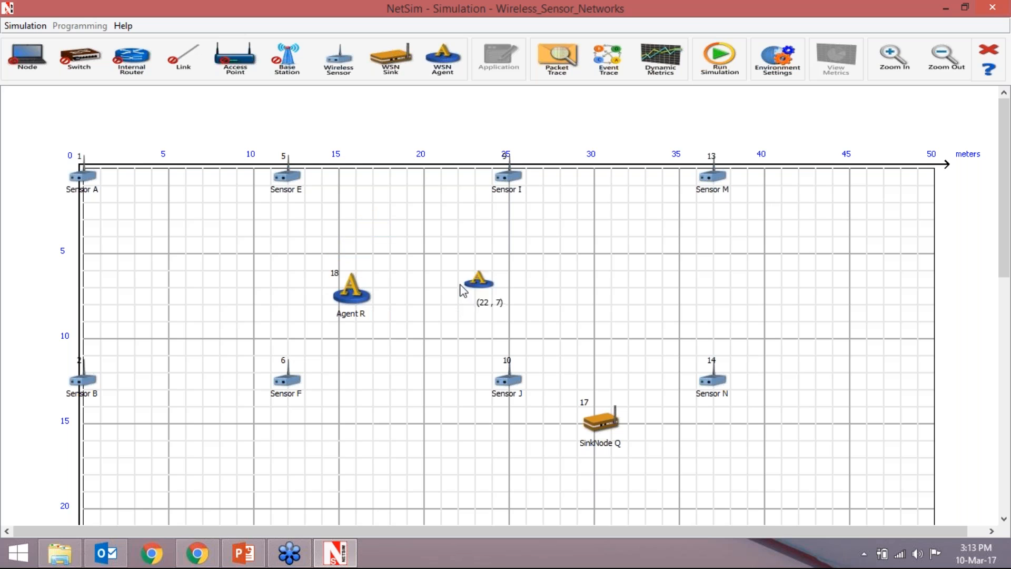
right_click(466, 256)
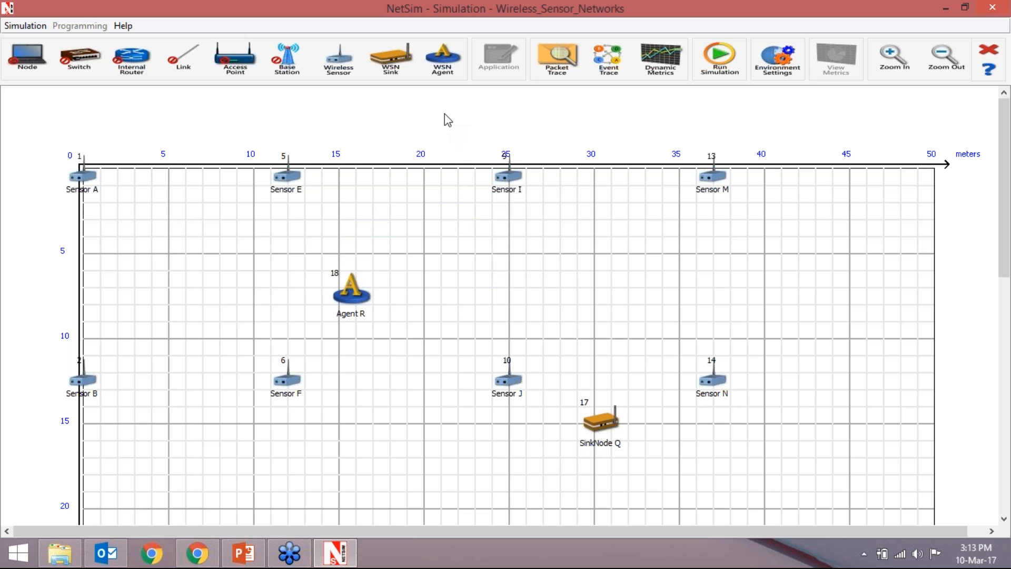
- Open Sensor A's properties and review its global properties, mobility model options and application layer
right_click(88, 184)
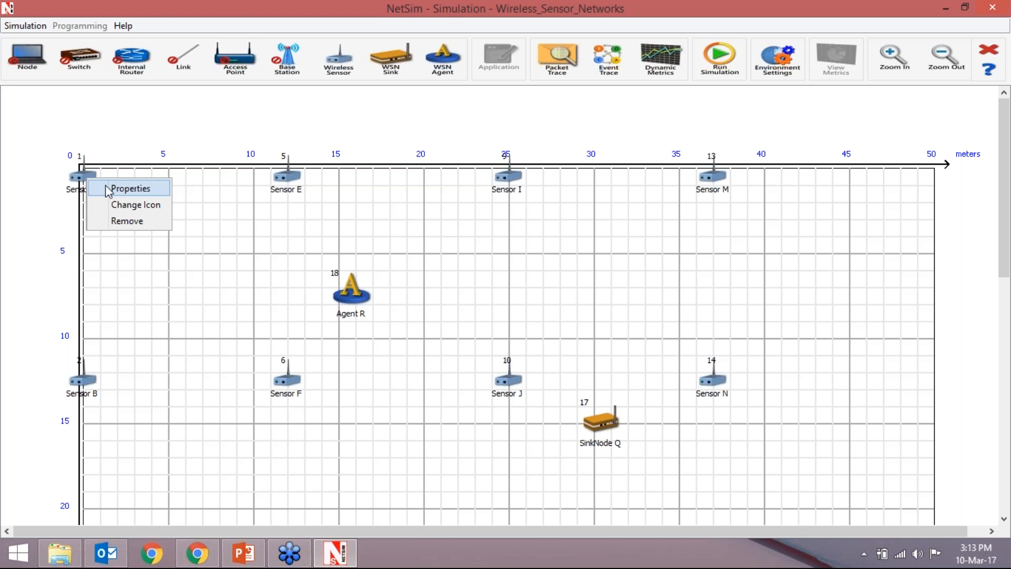
click(109, 188)
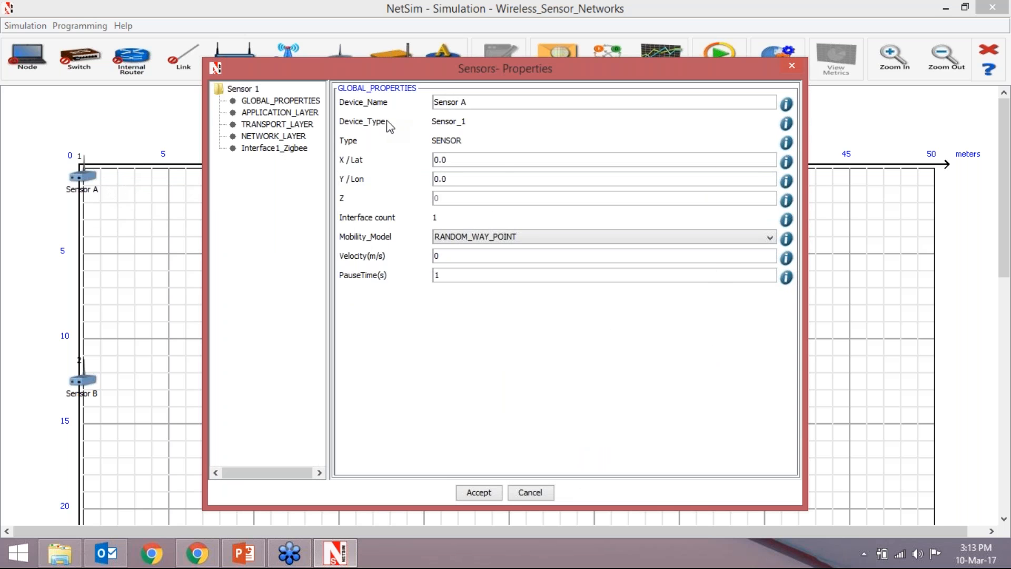
drag(441, 75, 343, 87)
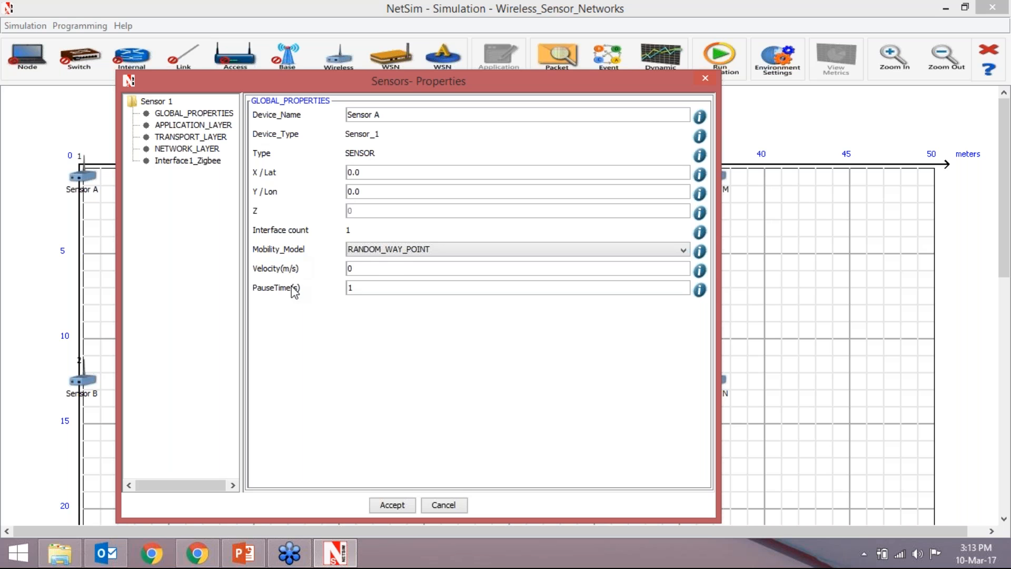
click(369, 252)
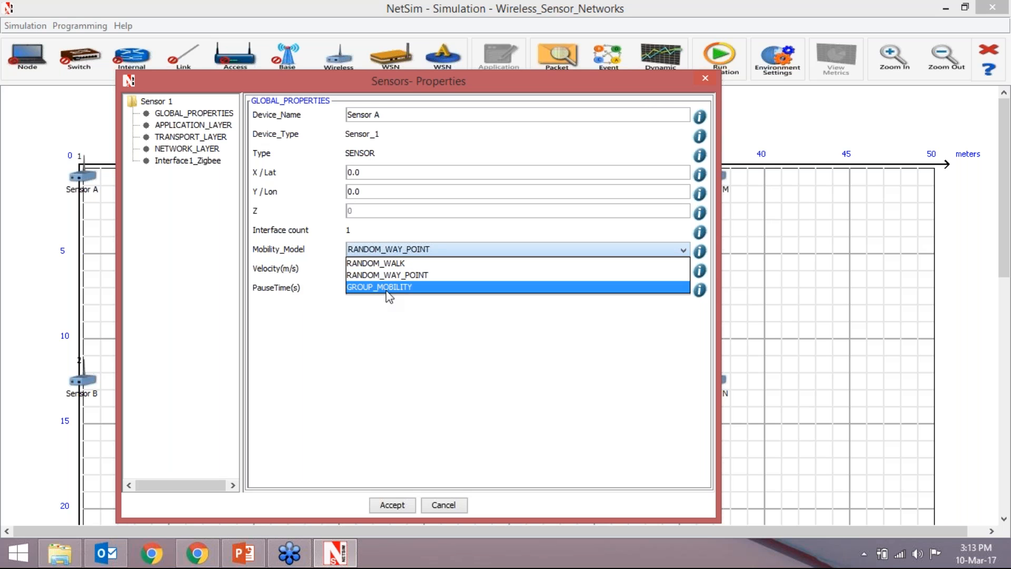
click(386, 339)
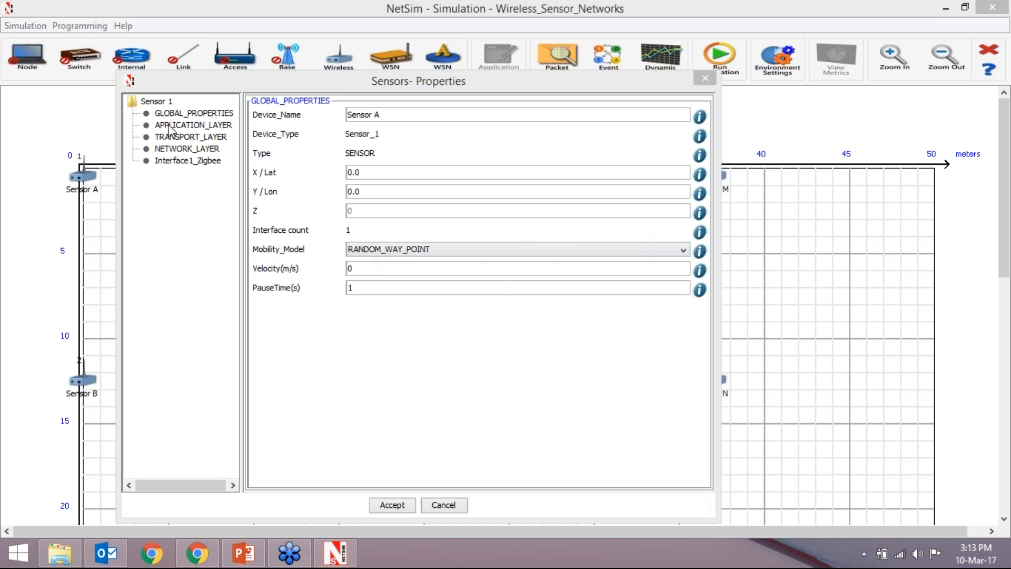
click(505, 293)
- Review Sensor A's transport layer and network layer properties, including the available routing protocols
click(199, 137)
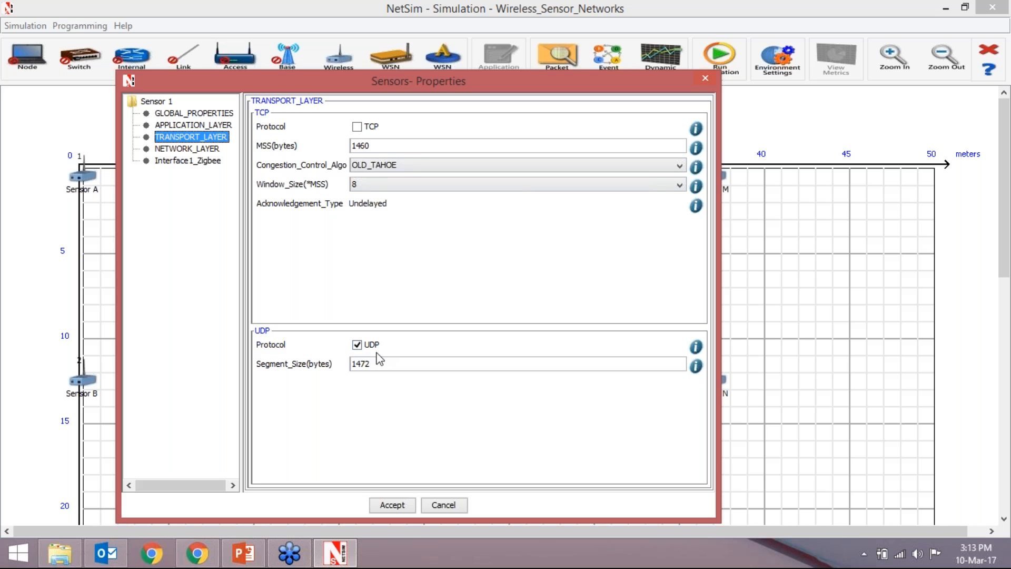
click(189, 149)
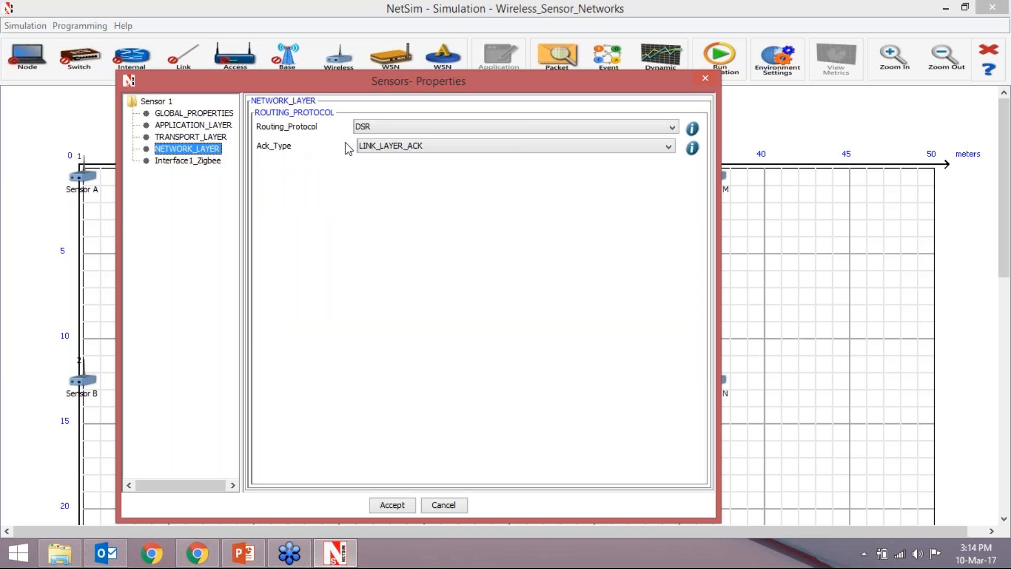
click(397, 127)
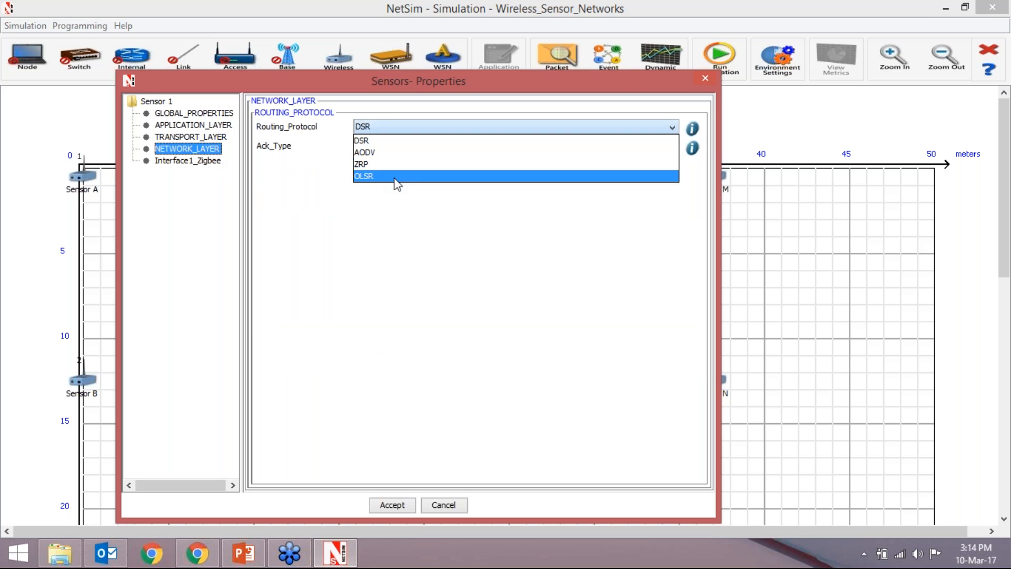
click(396, 230)
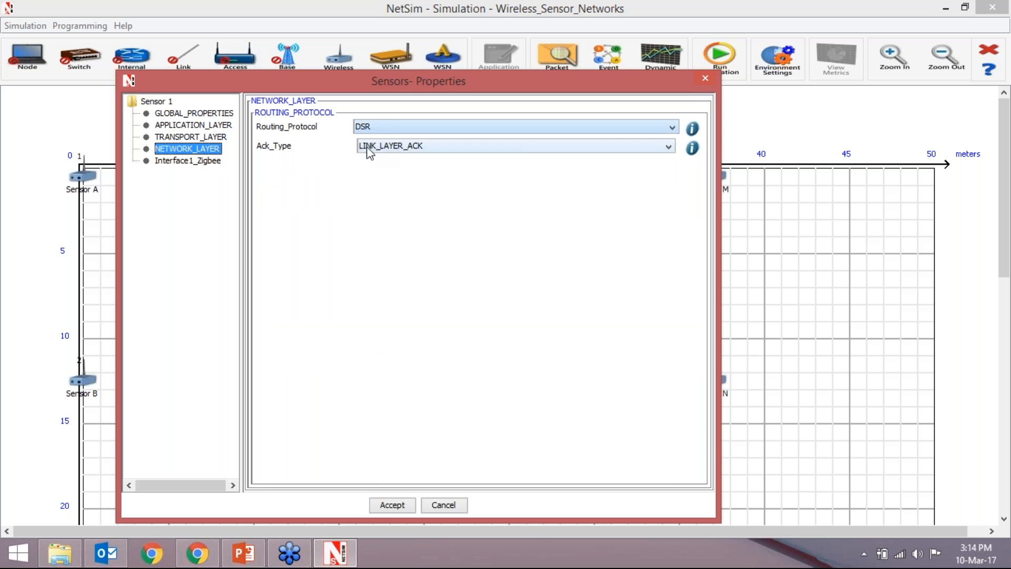
- Examine the network, data link and physical layer settings of Sensor A's Zigbee interface, including the PhySHRDuration options
click(199, 162)
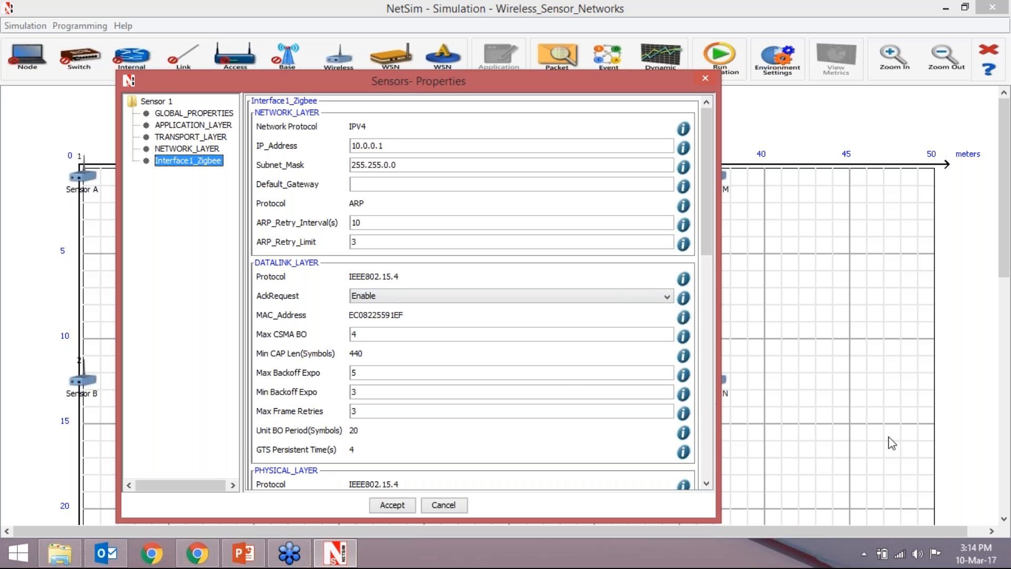
click(997, 410)
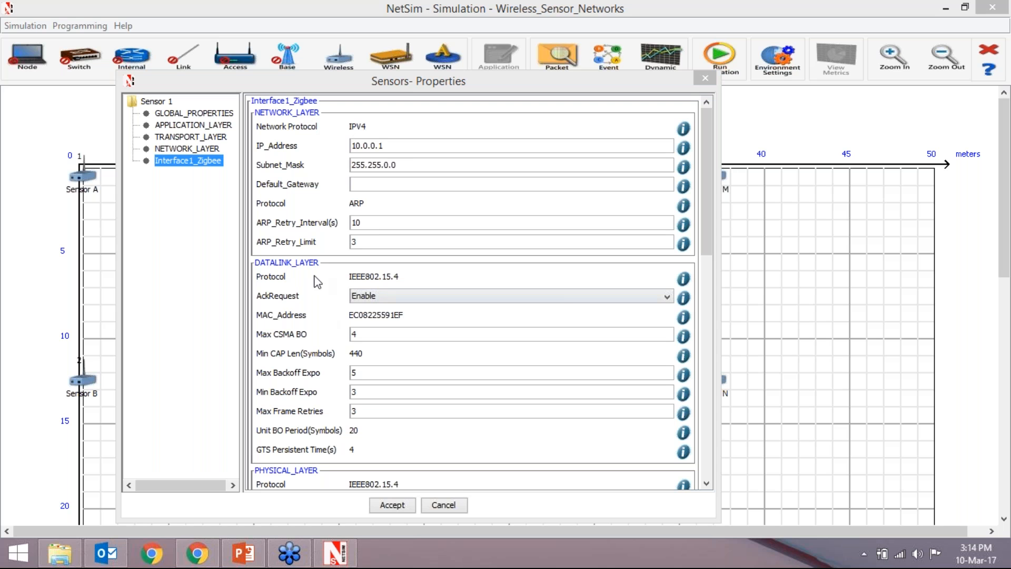
click(706, 203)
drag(706, 202, 710, 286)
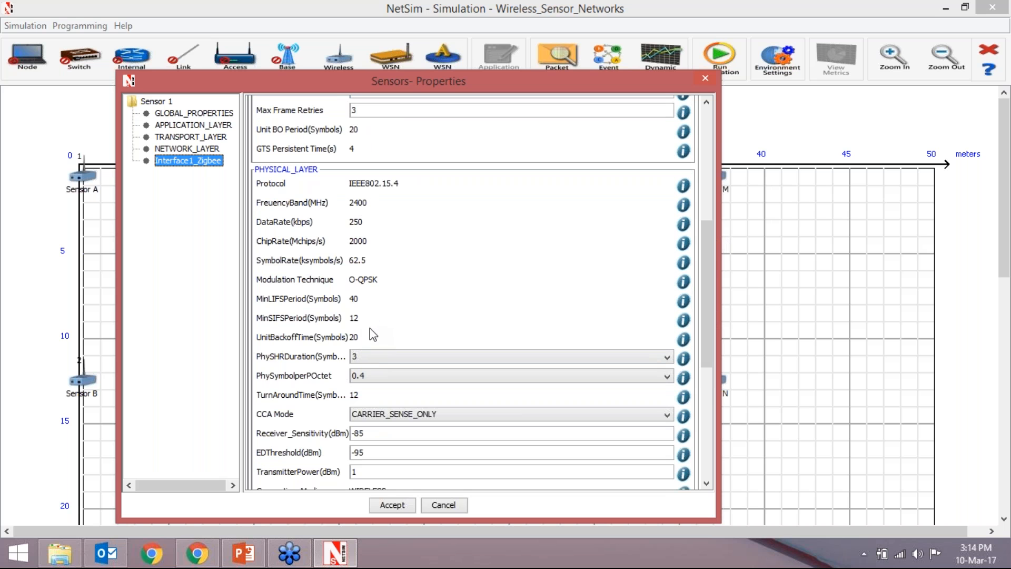
click(360, 356)
click(362, 355)
drag(709, 243, 702, 304)
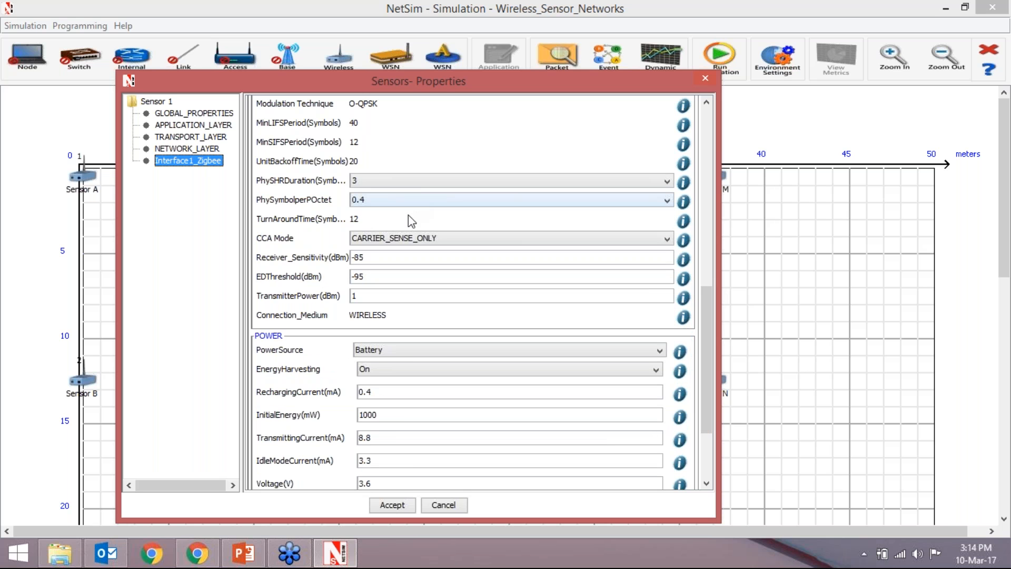
- Check the CCA mode options and the power and sensor settings of Sensor A's Zigbee interface, and accept the properties
click(412, 242)
click(409, 249)
click(405, 241)
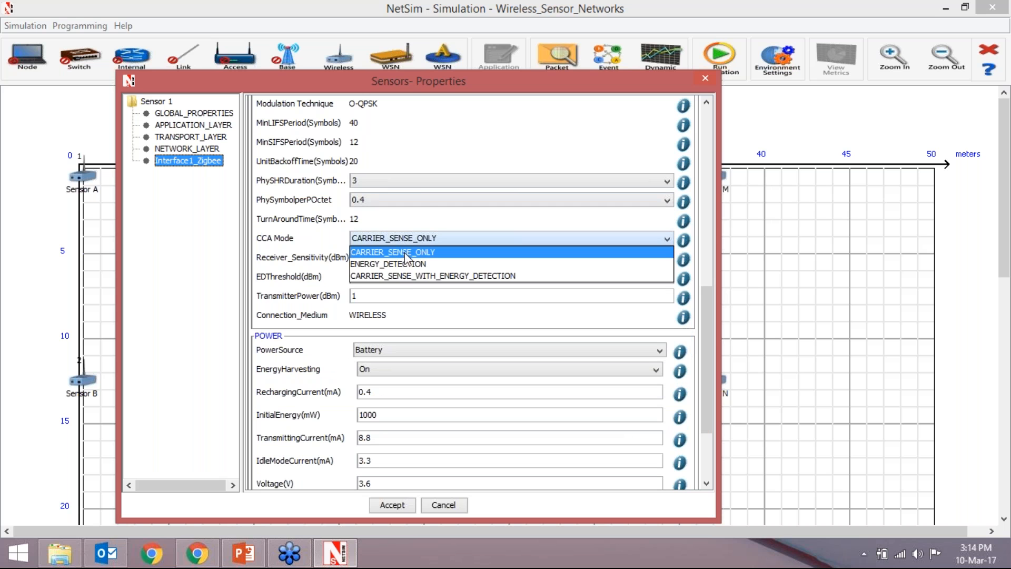
click(425, 216)
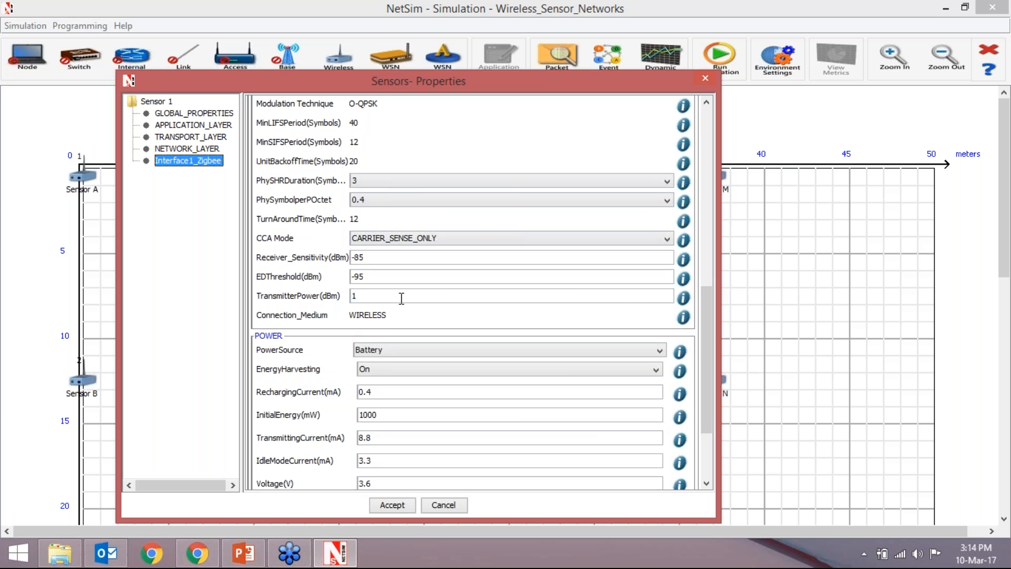
drag(706, 306, 702, 362)
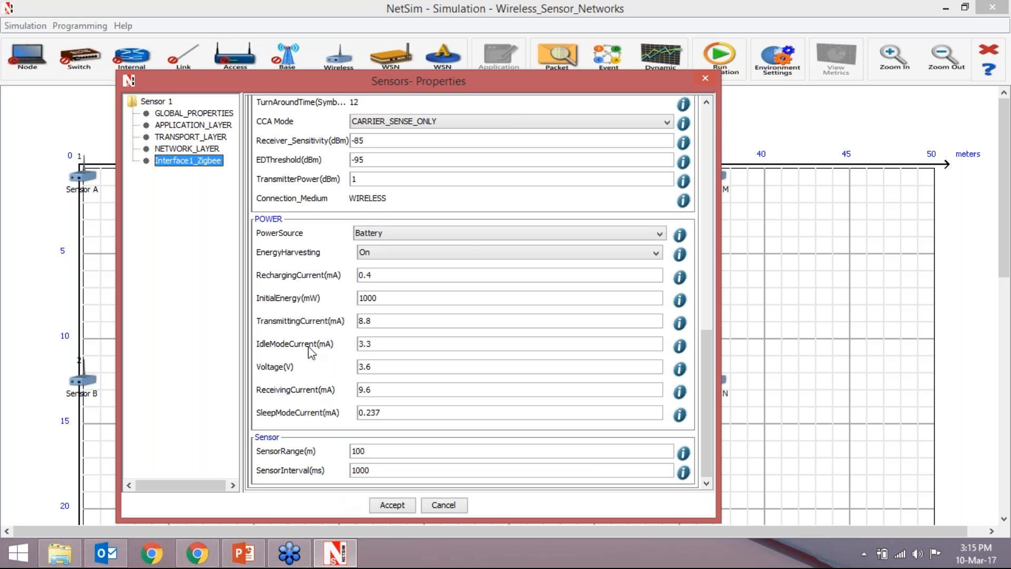
drag(706, 384, 692, 158)
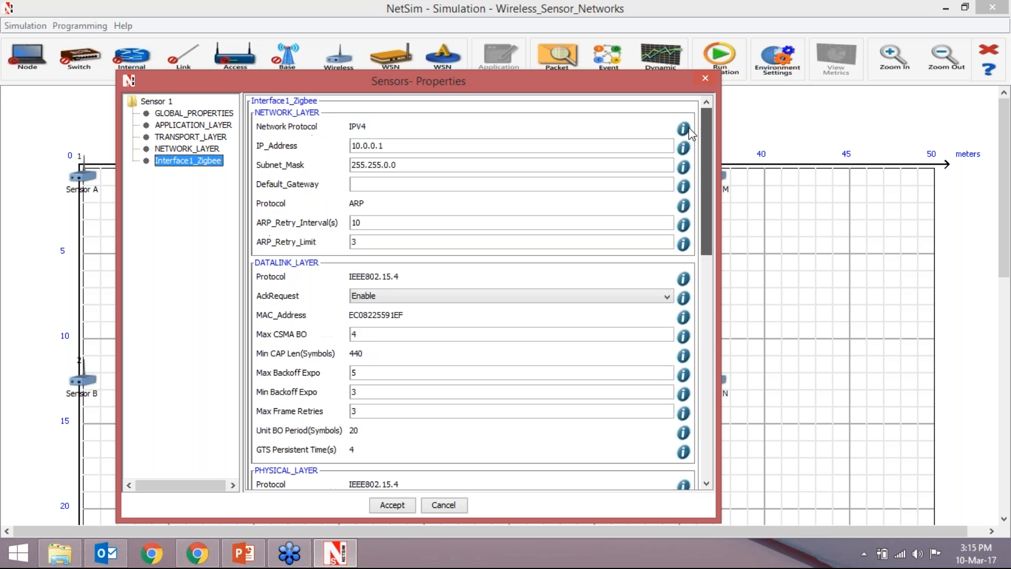
click(392, 507)
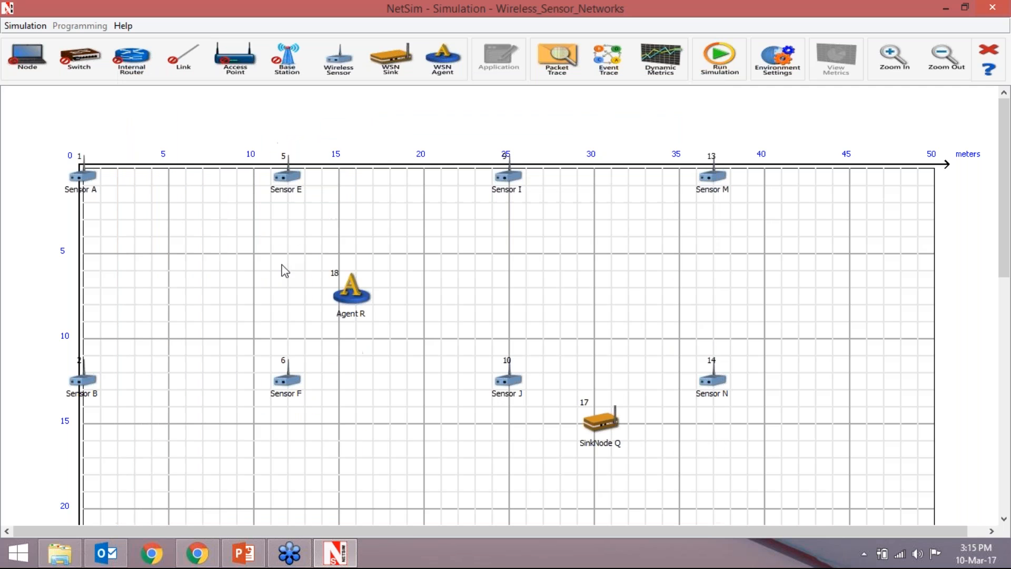
- Open the sink node's properties and review its global, application, transport, network and Zigbee interface sections
right_click(606, 425)
click(626, 435)
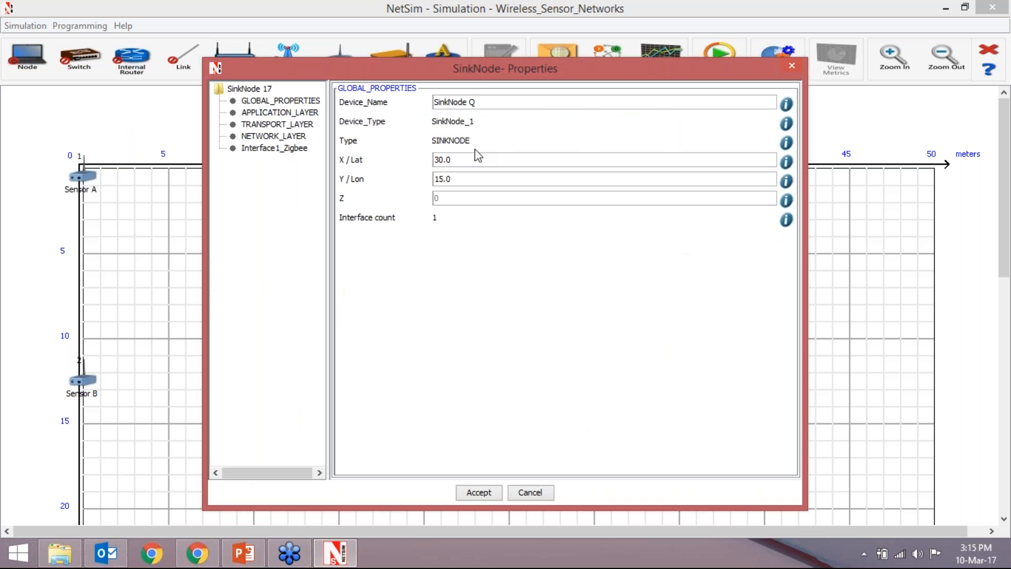
click(286, 125)
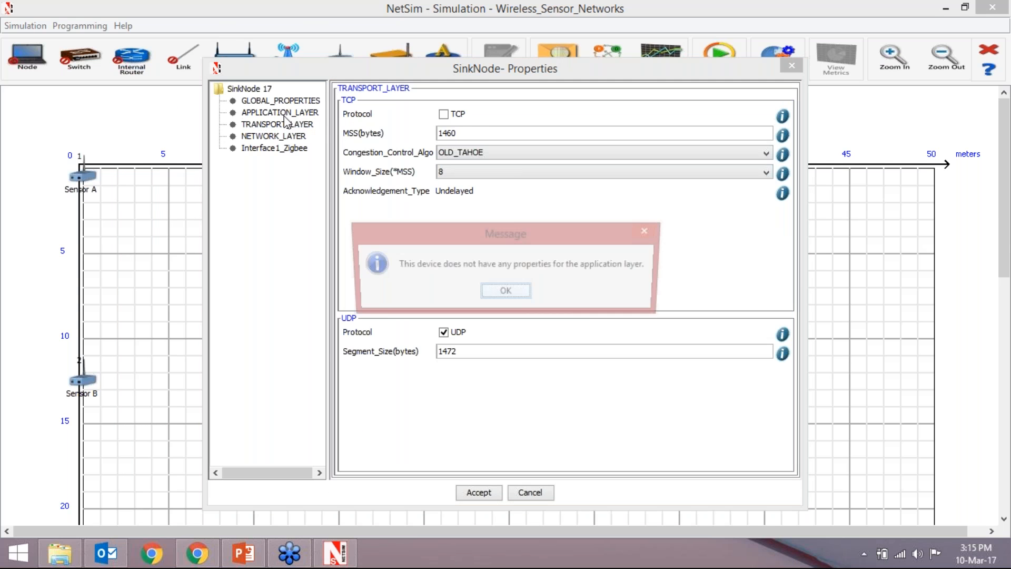
click(497, 293)
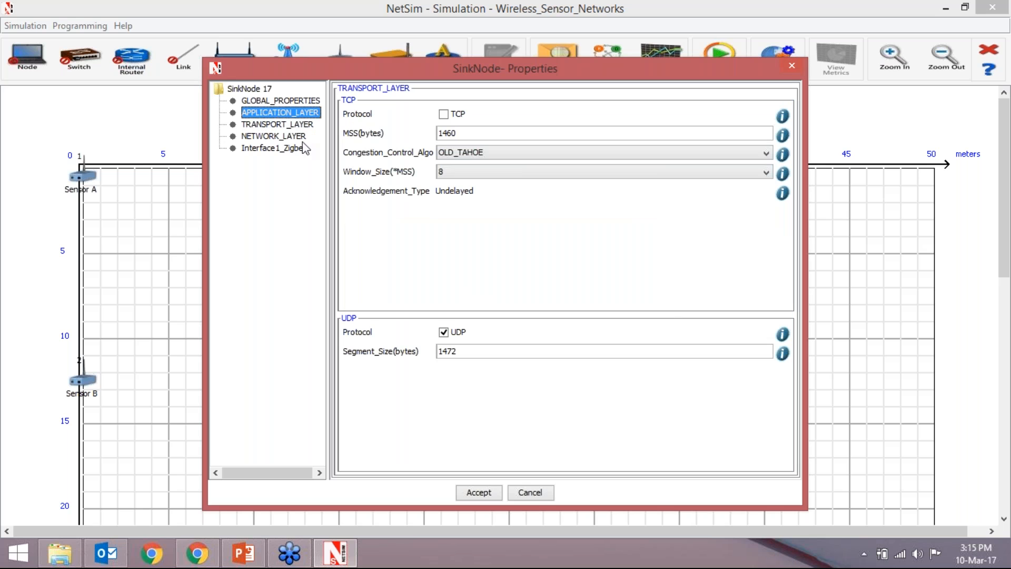
click(278, 125)
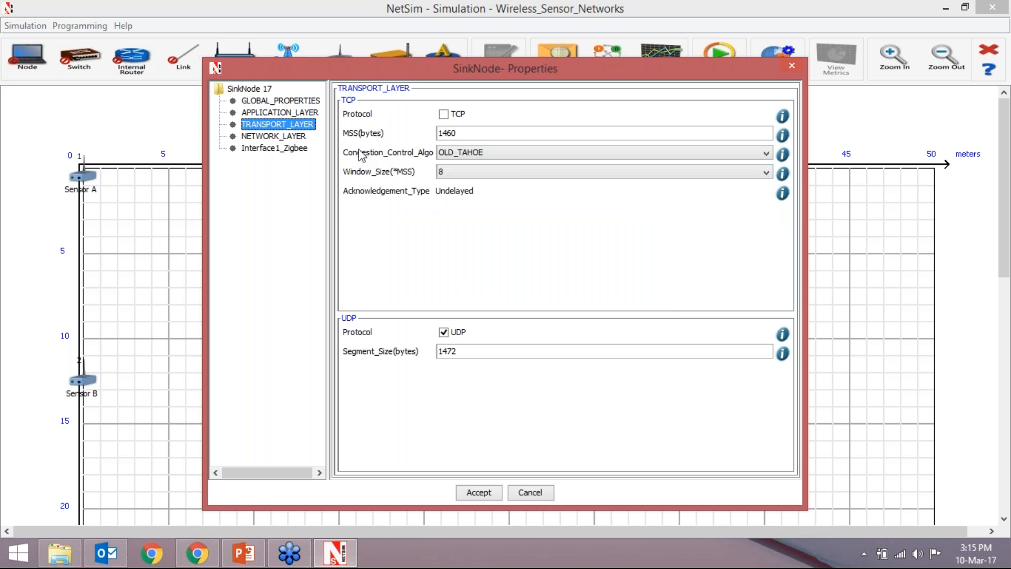
click(272, 138)
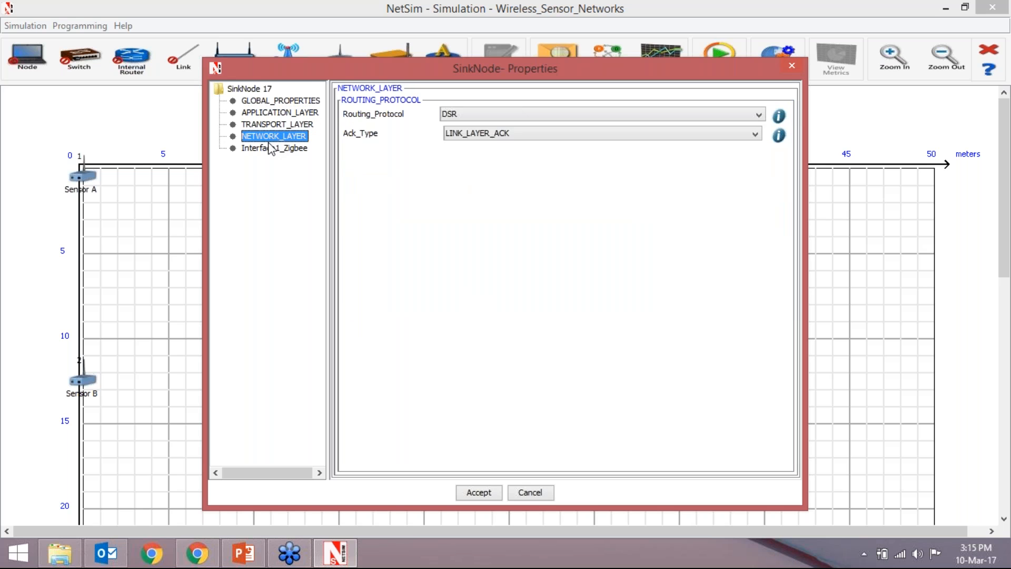
click(272, 149)
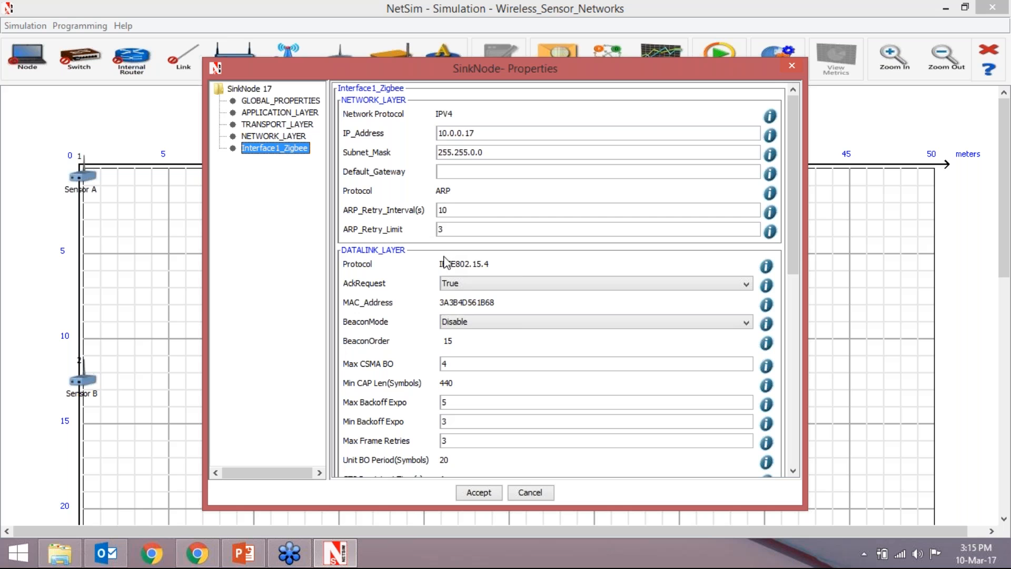
- Examine the beacon mode options, physical layer and power settings of the sink node's Zigbee interface, and accept the properties
drag(793, 167, 790, 242)
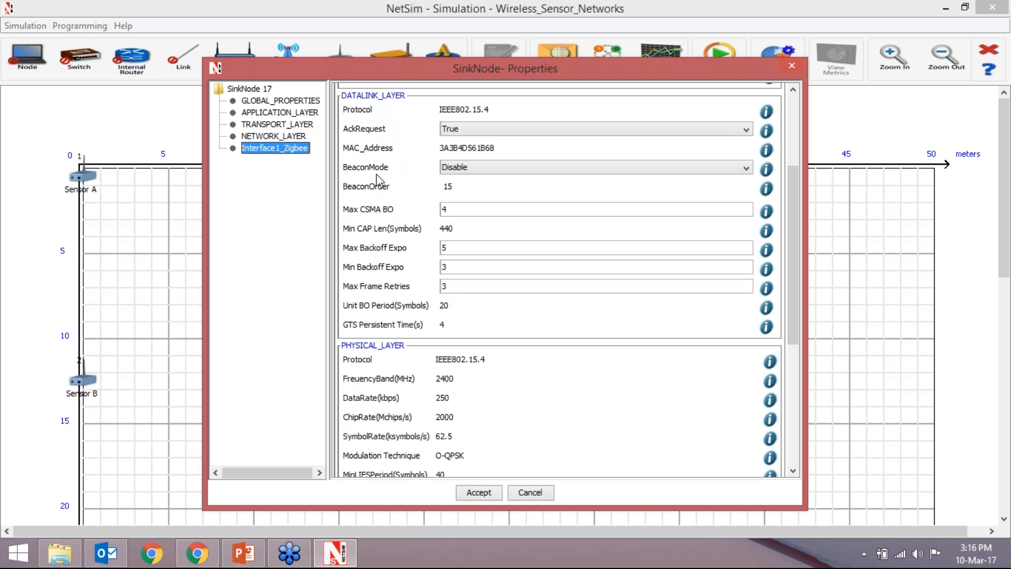
click(483, 168)
click(483, 167)
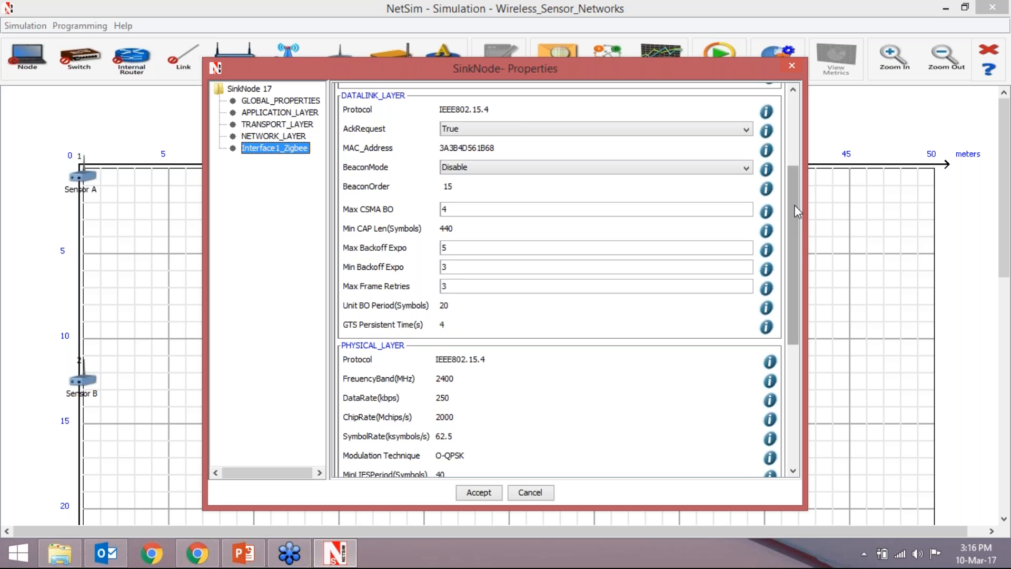
drag(795, 217, 789, 326)
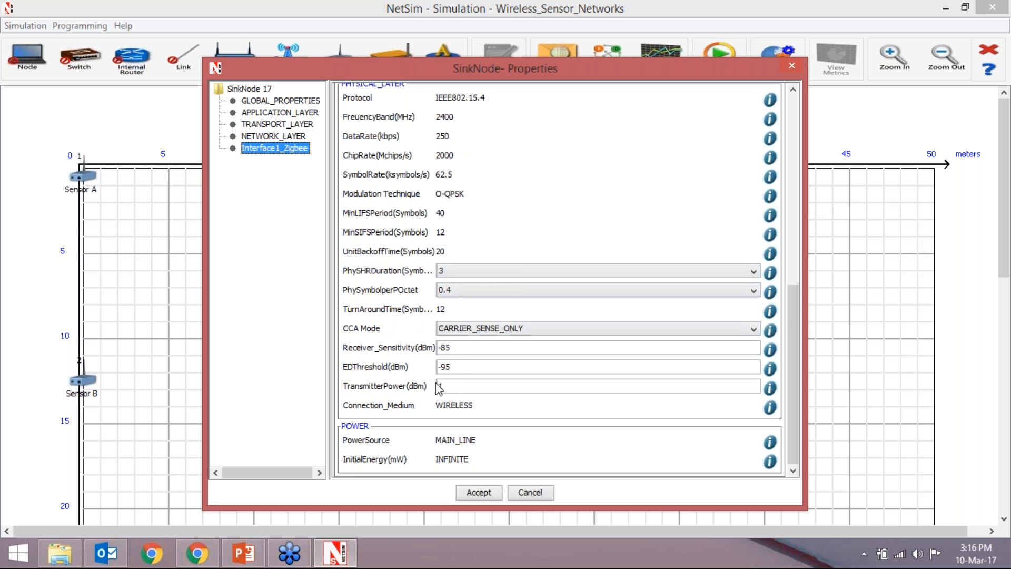
drag(794, 304, 792, 326)
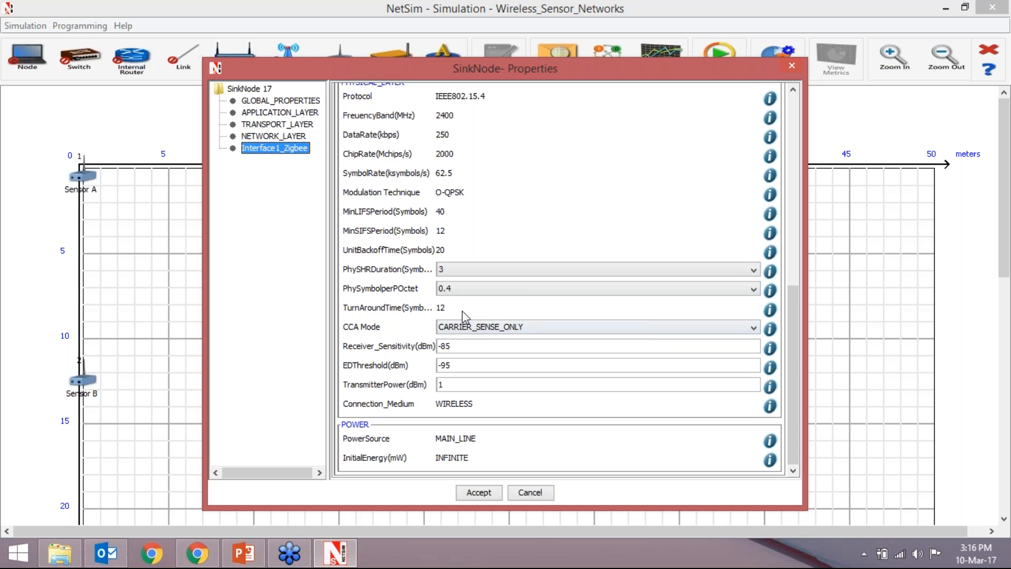
drag(792, 298, 798, 141)
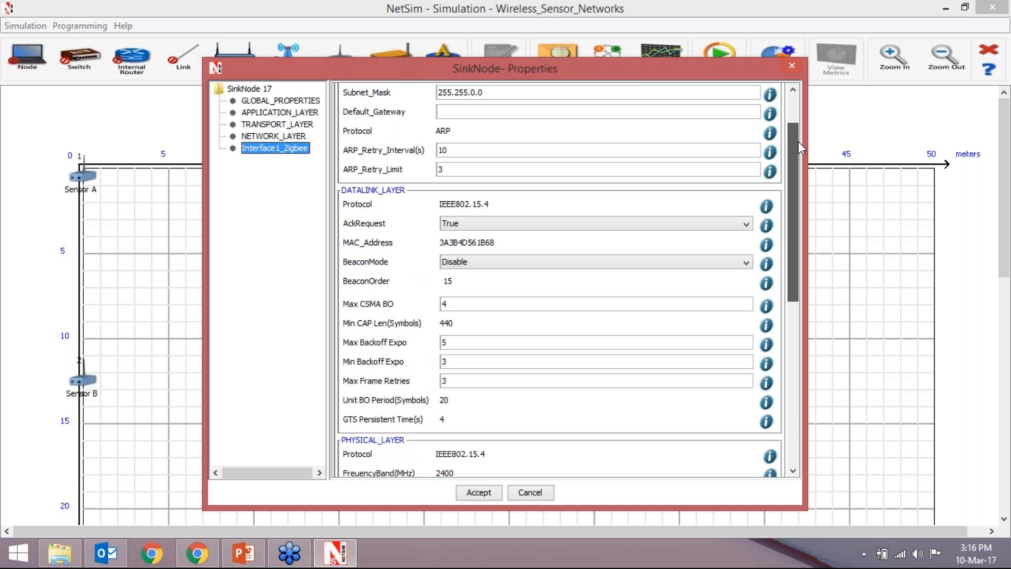
click(485, 494)
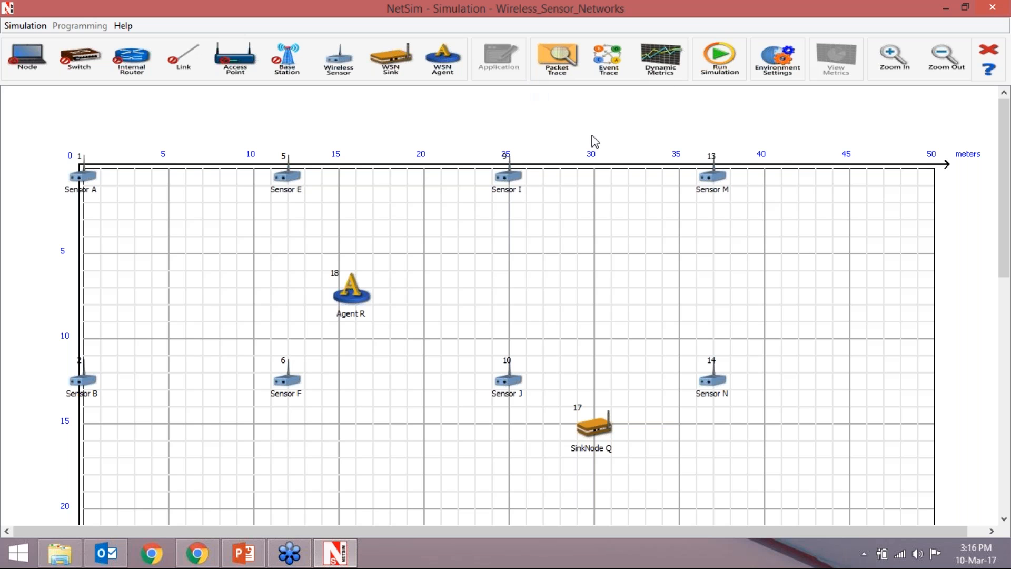
- Run the simulation for 100 s with packet animation recording enabled and the default seed values
click(719, 56)
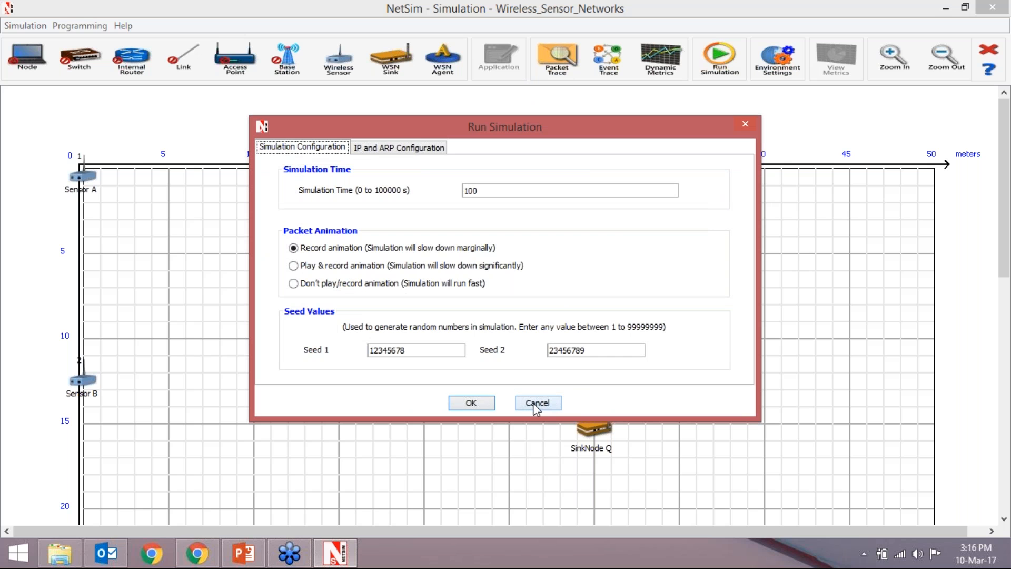
click(472, 404)
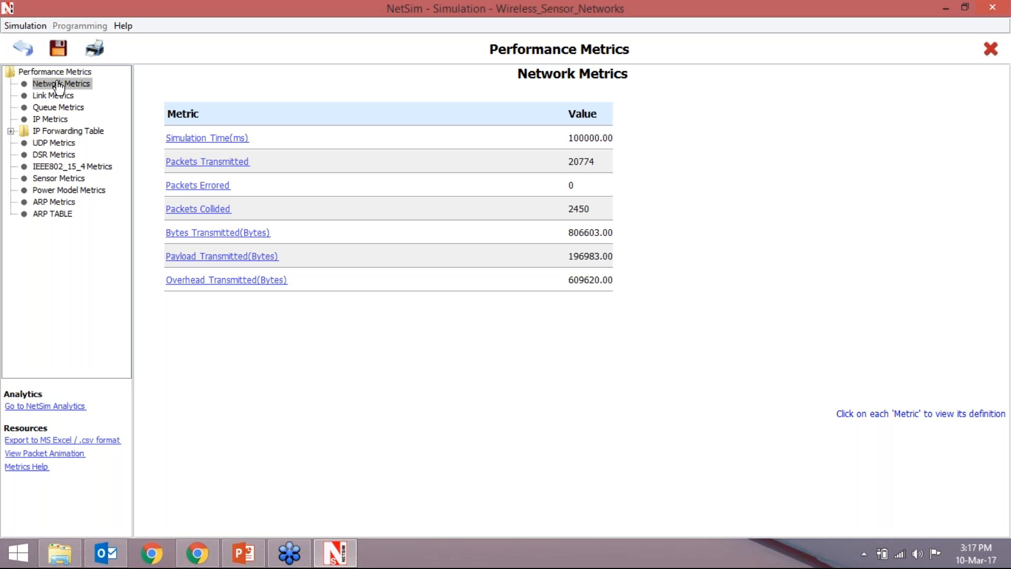
- Review the IEEE802_15_4 metrics across all columns, from packets transmitted to the beacon values
click(88, 167)
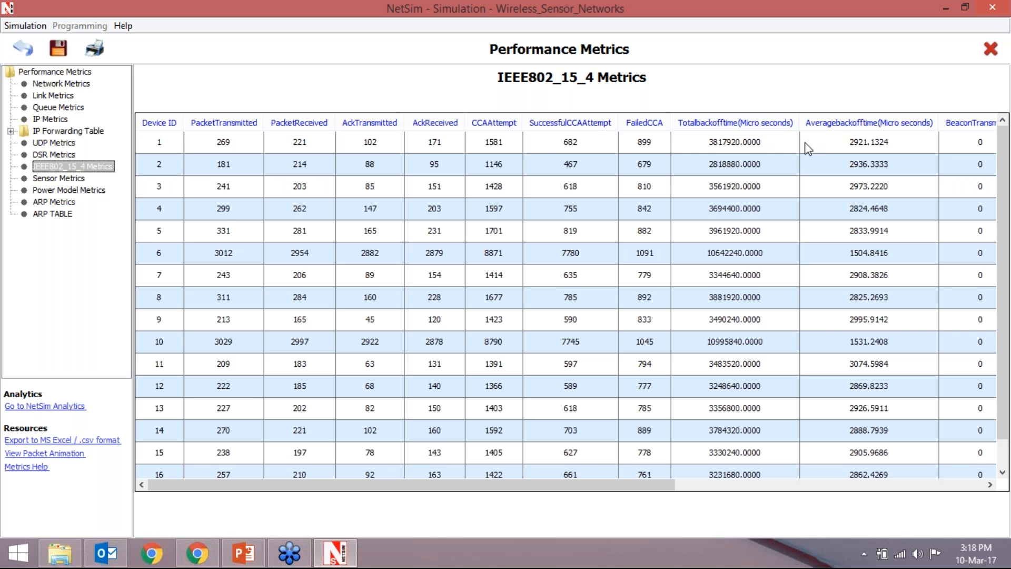
drag(662, 491, 863, 496)
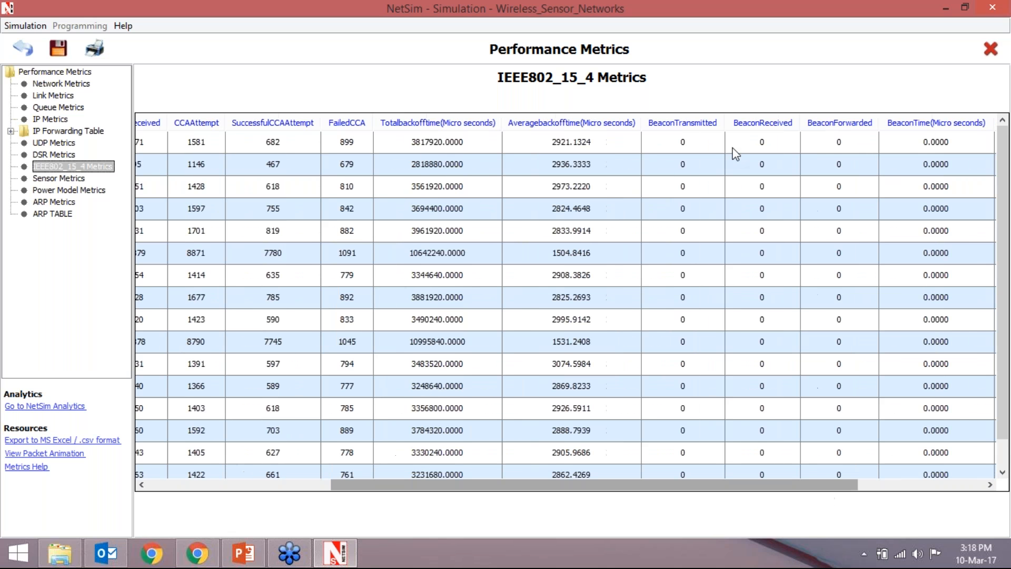
drag(705, 484, 526, 487)
- Examine the agent positions and times in the sensor metrics, and check the power model and ARP metrics
click(53, 180)
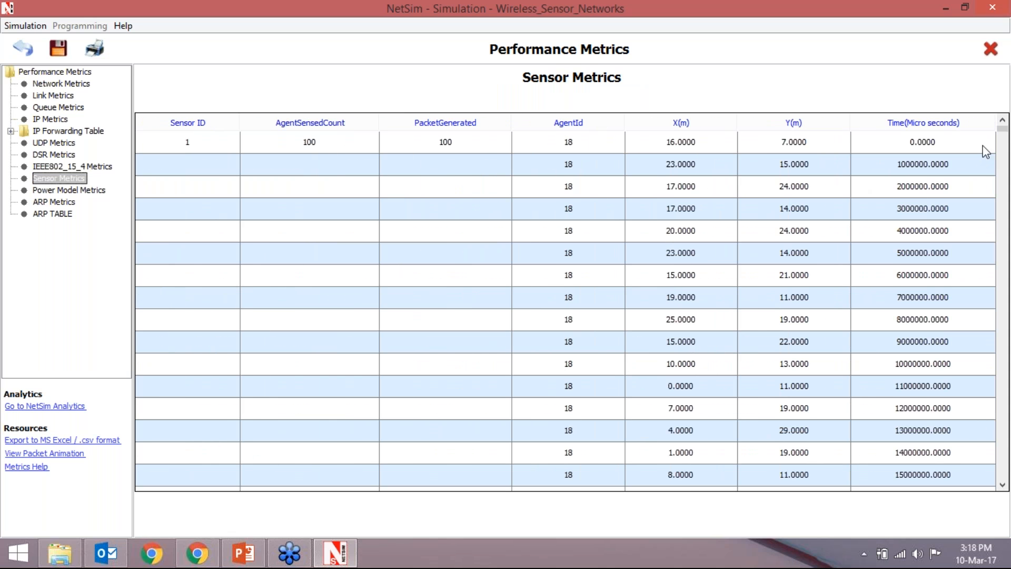
scroll(615, 217, down, 6)
scroll(617, 217, down, 20)
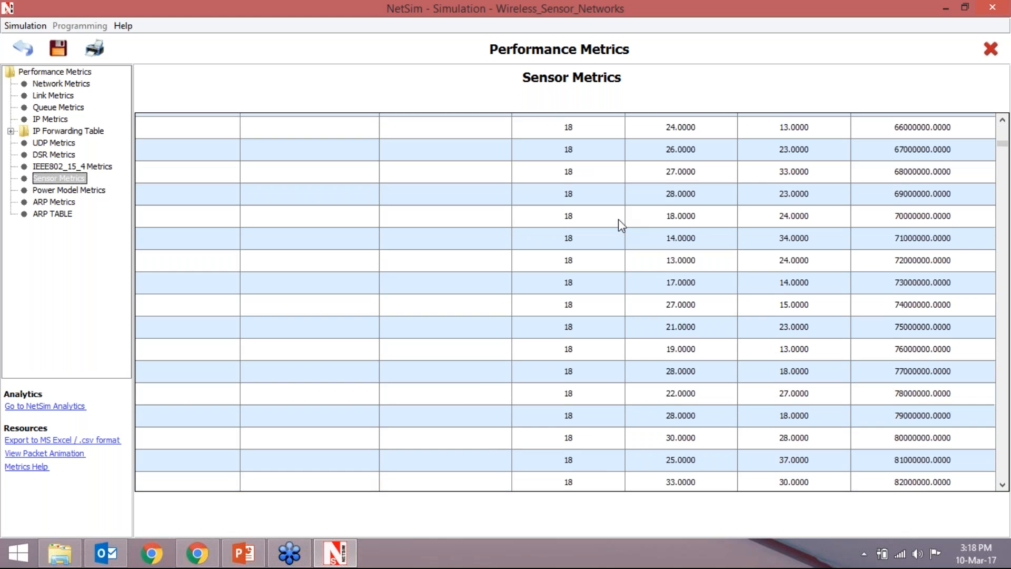
scroll(618, 219, down, 11)
click(84, 191)
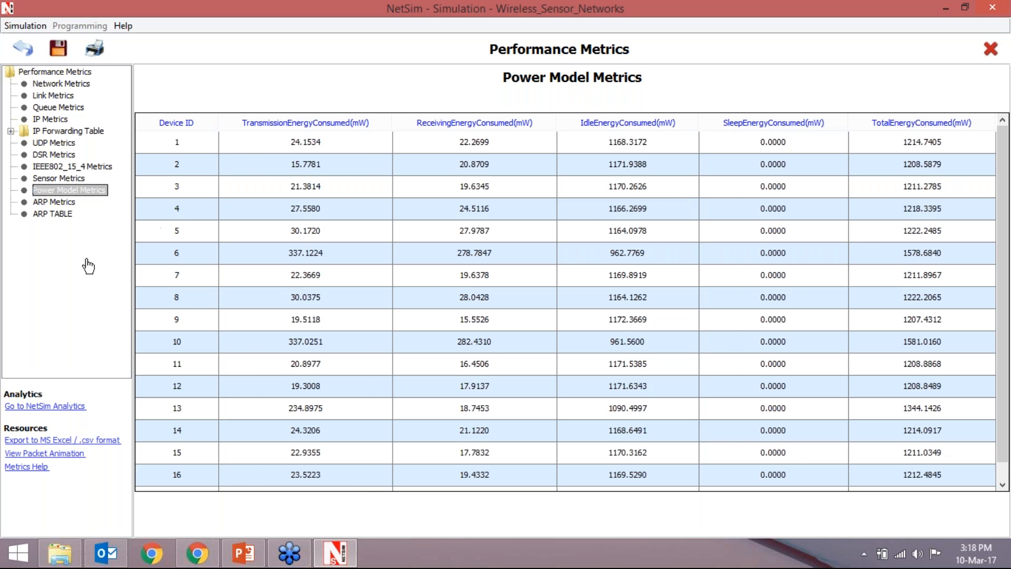
click(53, 202)
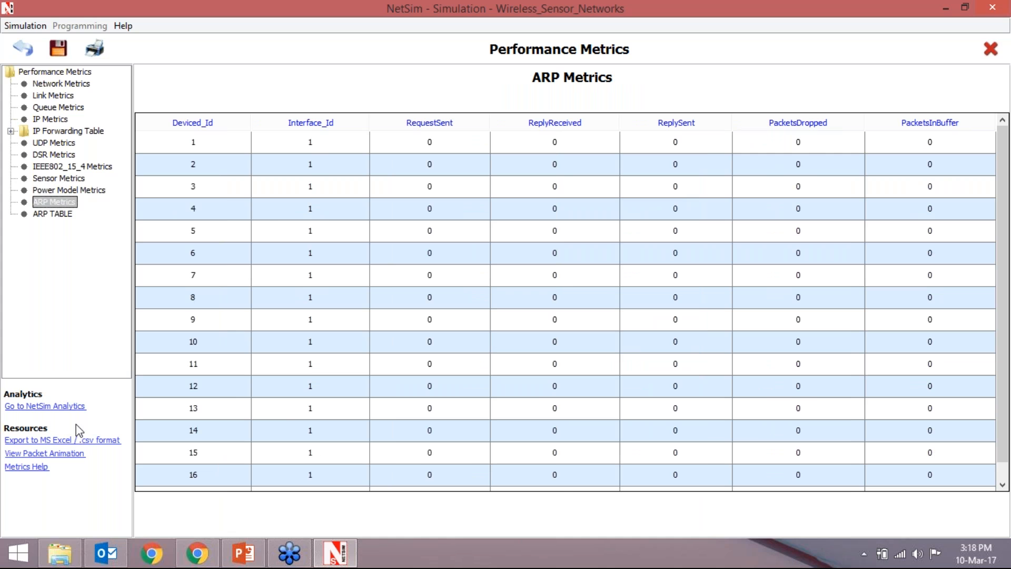
- Open the packet animation of the simulated network and start playing it
click(65, 456)
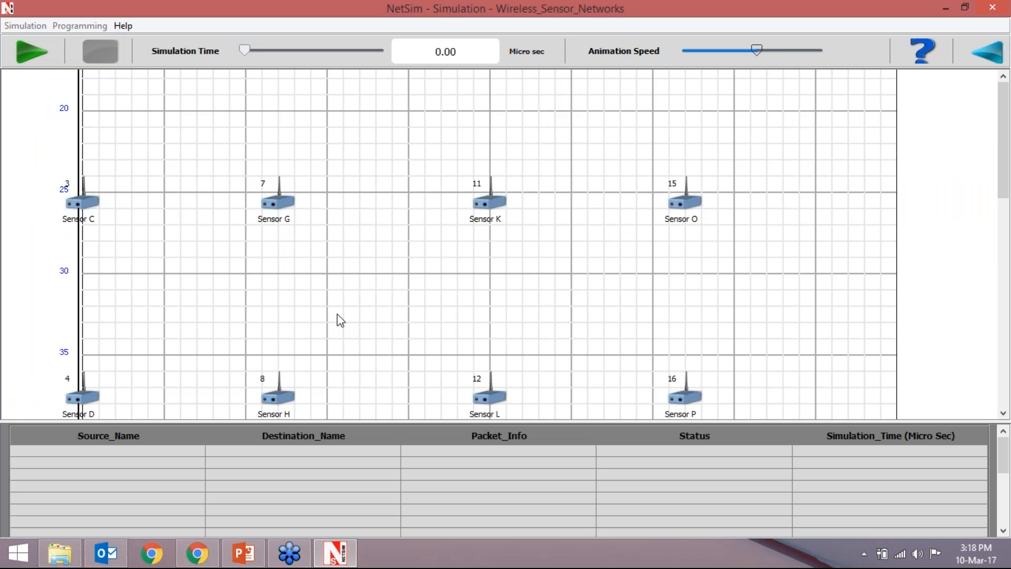
scroll(337, 314, up, 3)
click(26, 54)
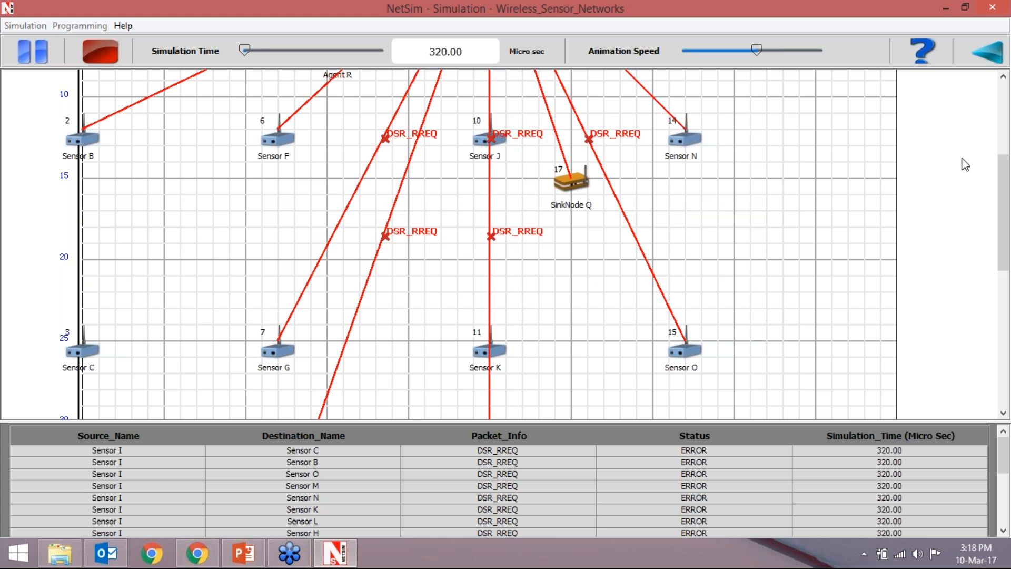
- Follow the packet exchange between the sensors and the sink node, and raise the animation speed to maximum
drag(1003, 174, 1006, 135)
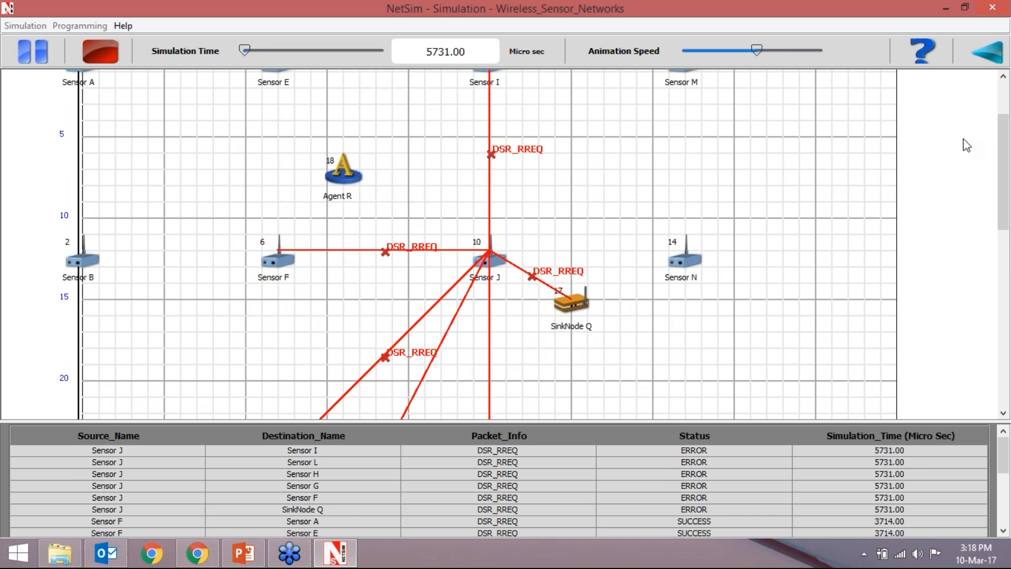
mouse_move(1003, 141)
mouse_down()
mouse_move(1004, 111)
mouse_move(1006, 129)
mouse_up()
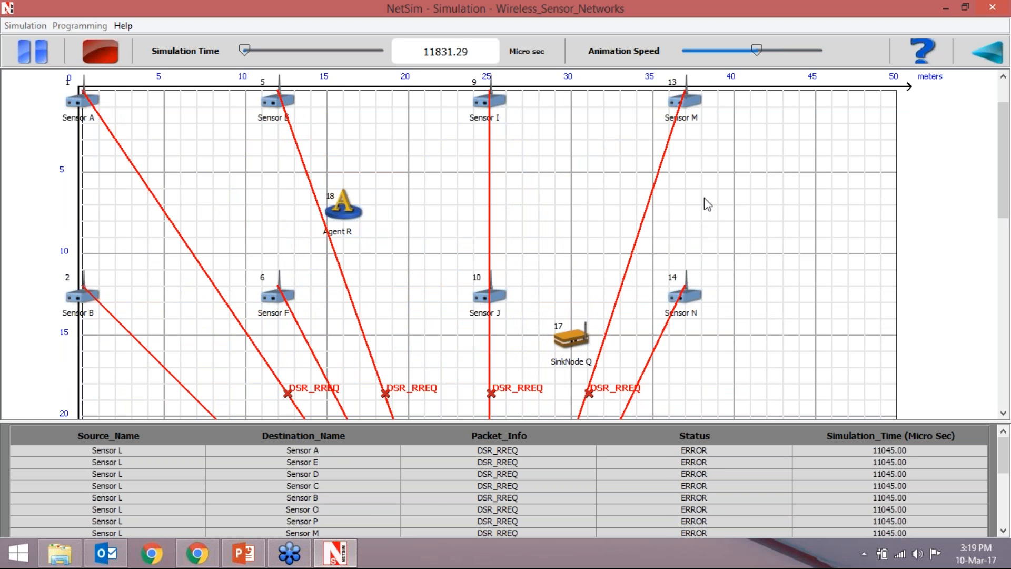
drag(1002, 155, 1005, 213)
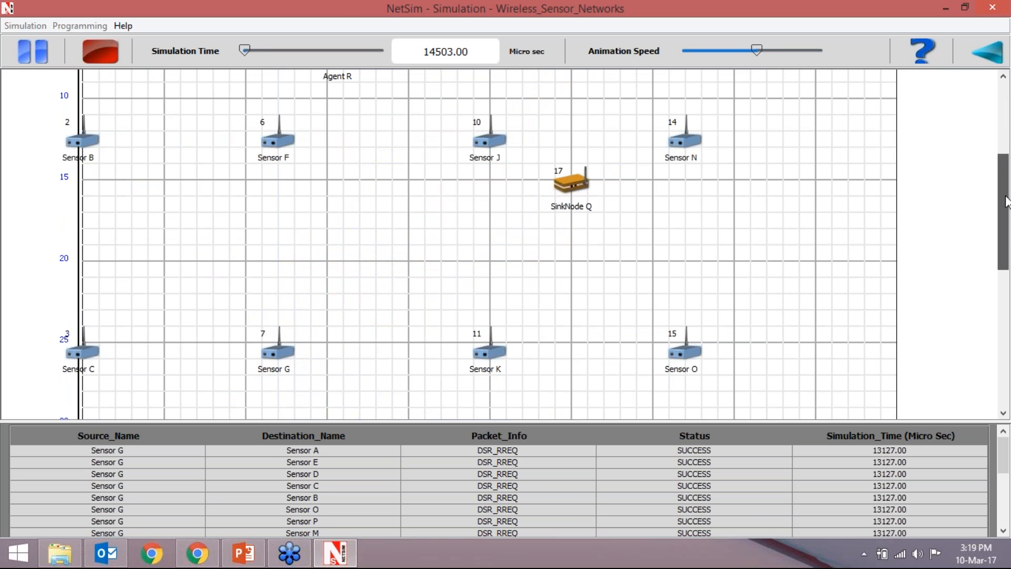
drag(1006, 201, 1006, 156)
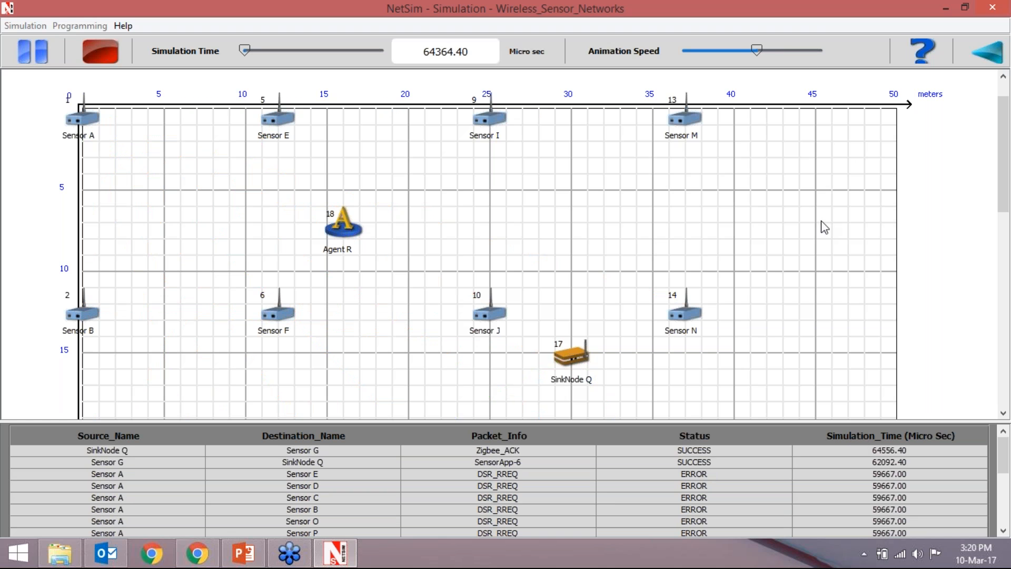
drag(757, 50, 823, 53)
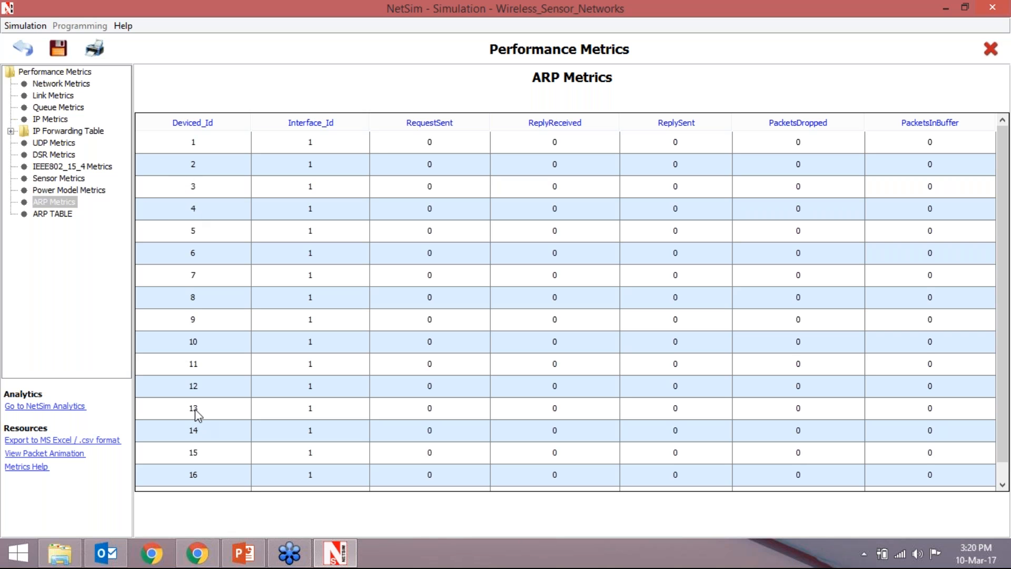
- Export the performance metrics to Excel and look through the metric tables in the exported sheet
click(62, 441)
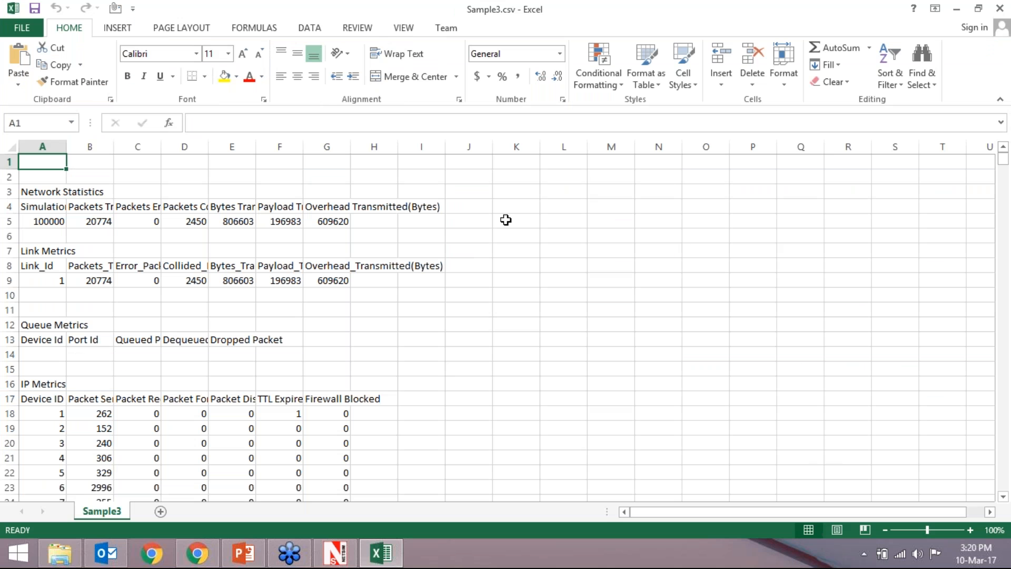
scroll(171, 293, down, 1)
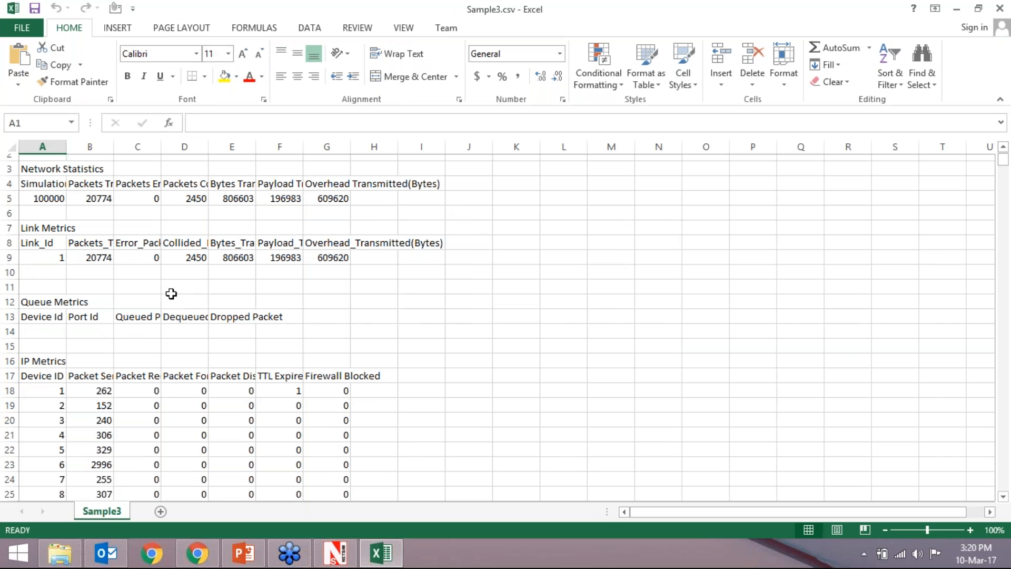
scroll(172, 294, down, 10)
scroll(171, 294, down, 15)
scroll(171, 293, down, 20)
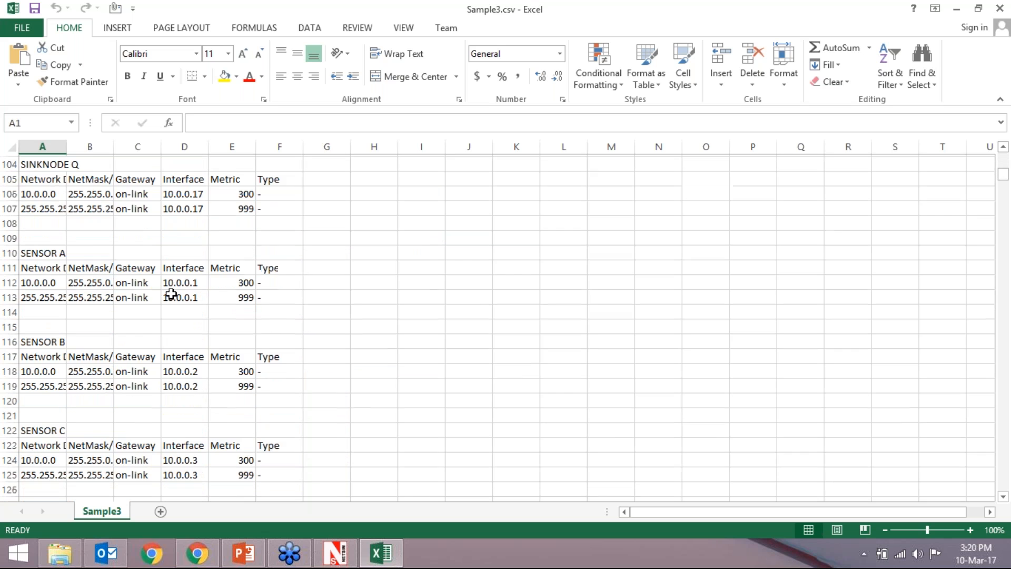
scroll(171, 294, down, 7)
- Select the DSR Metrics table from A180 to M198 and check the available column and line chart types
scroll(172, 294, up, 1)
drag(39, 192, 605, 463)
click(118, 30)
click(423, 49)
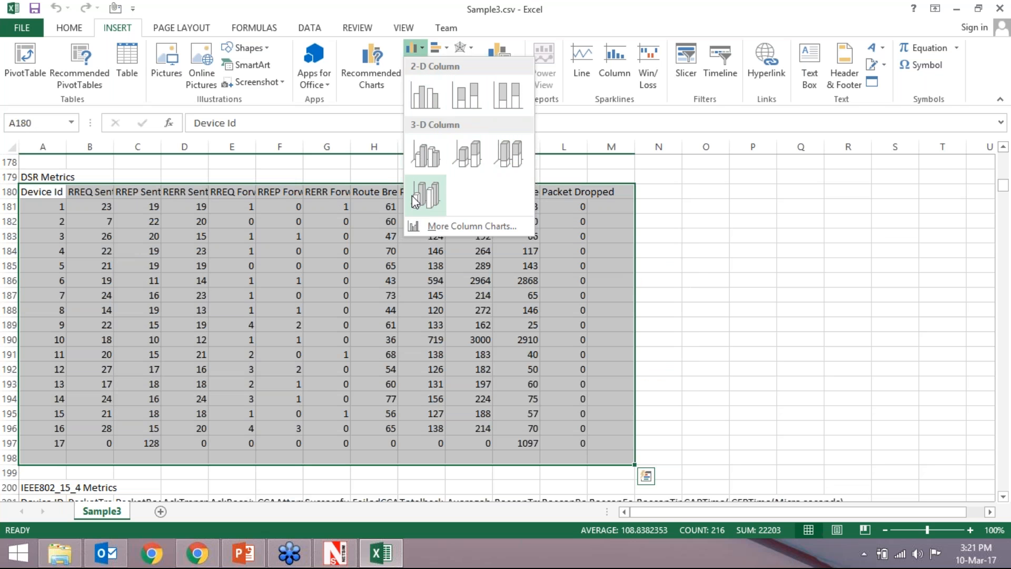
click(410, 49)
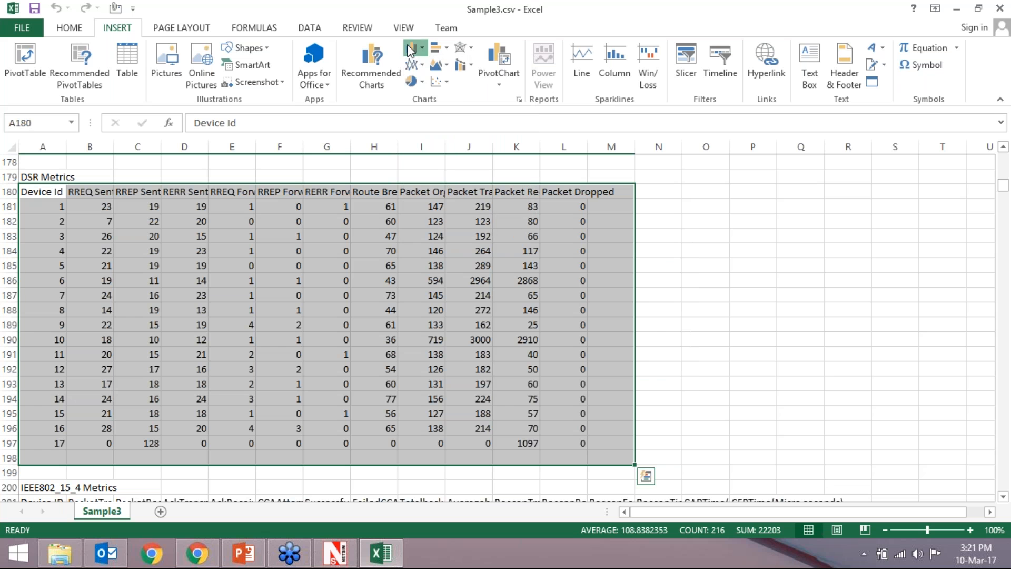
click(412, 64)
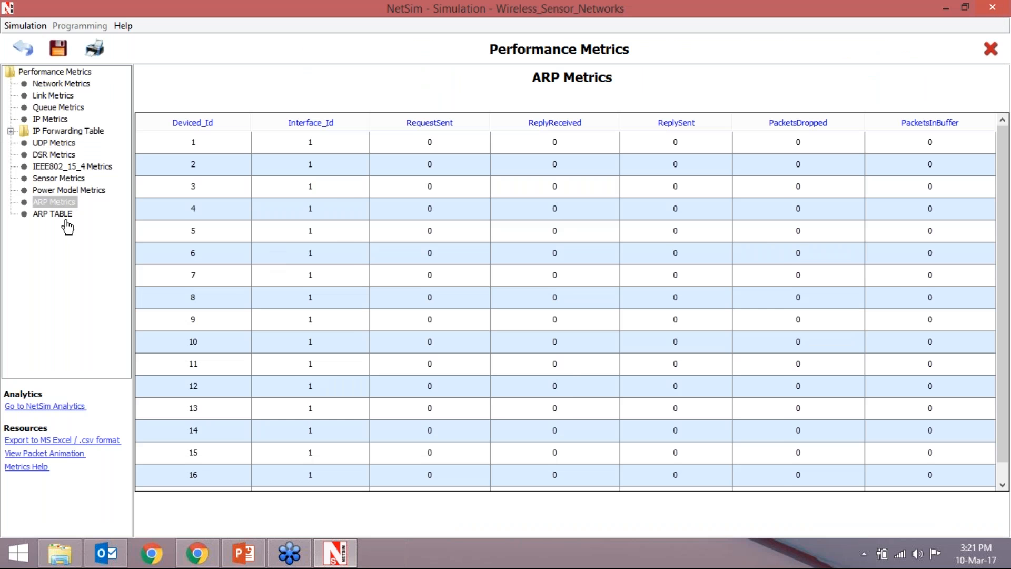
- View the ARP table in the NetSim results, and close the experiment without saving it
click(64, 216)
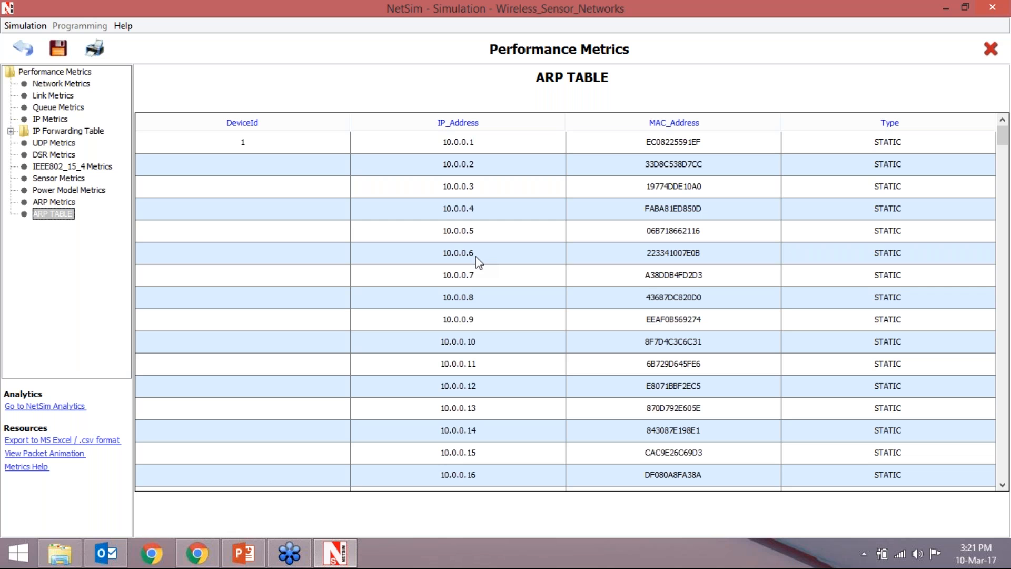
click(992, 55)
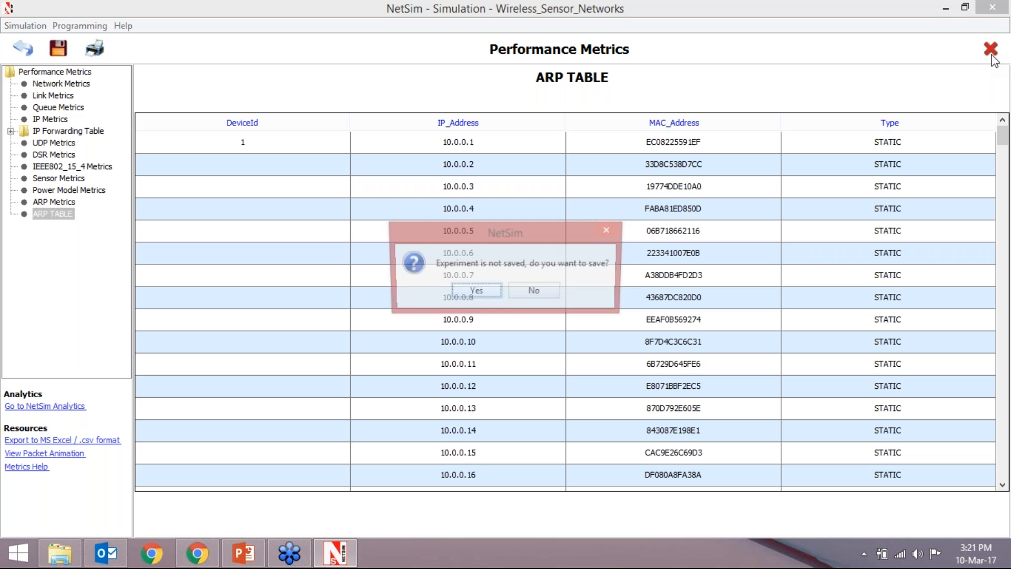
click(532, 289)
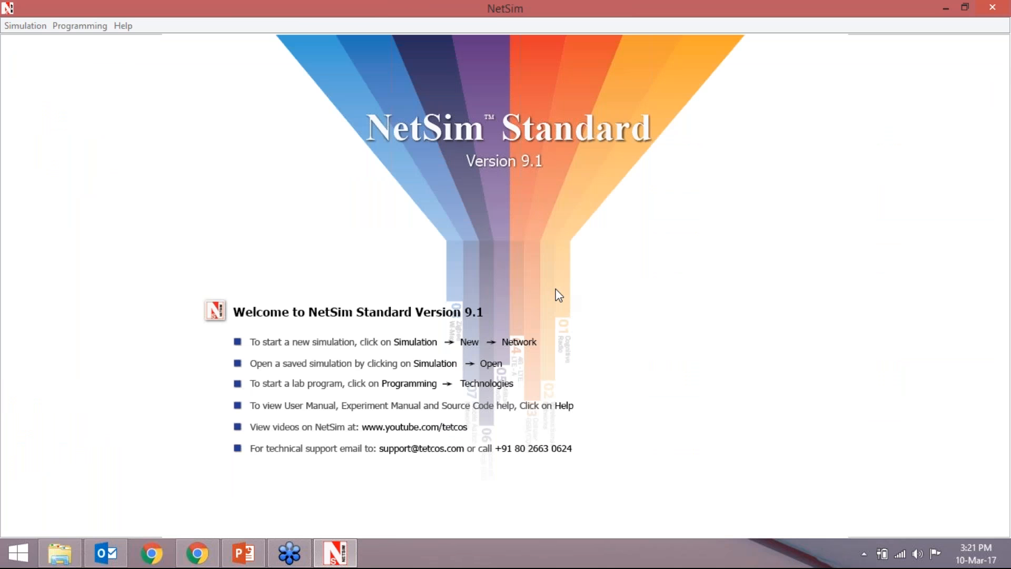
- Switch to the PowerPoint presentation, start the slide show from the Cluster Head slide and reveal its bullet points
click(255, 553)
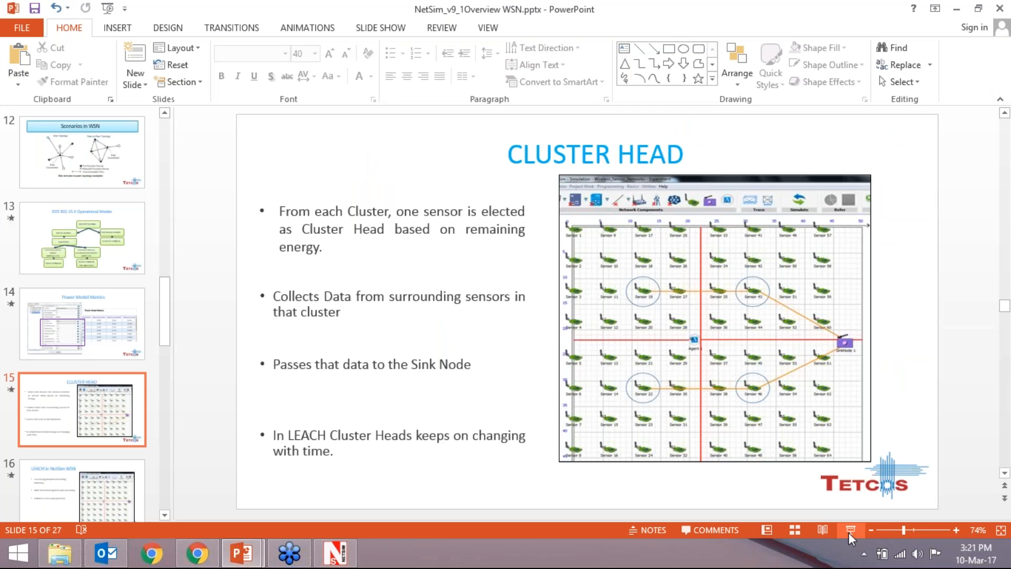
key(shift+F5)
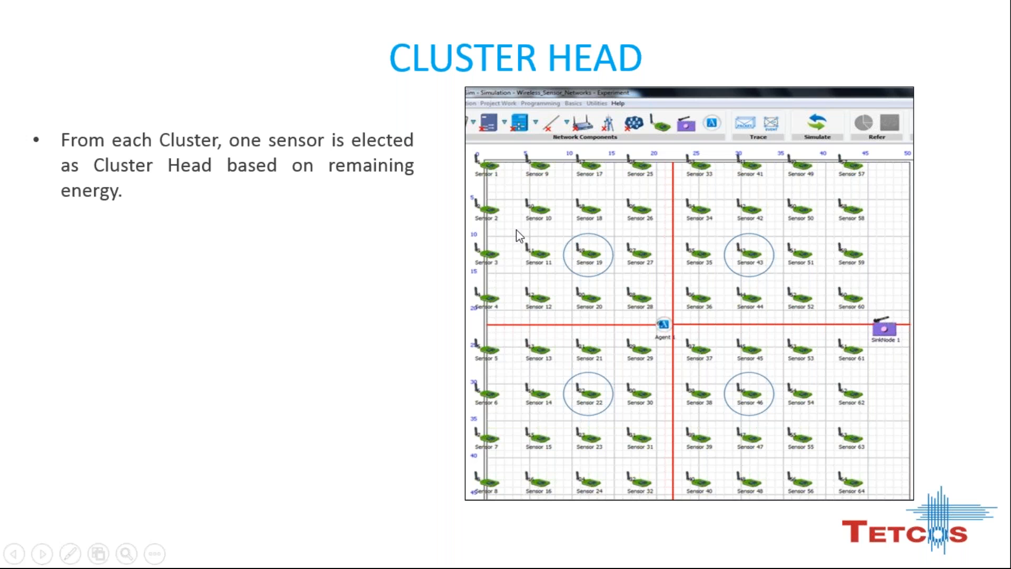
key(Right)
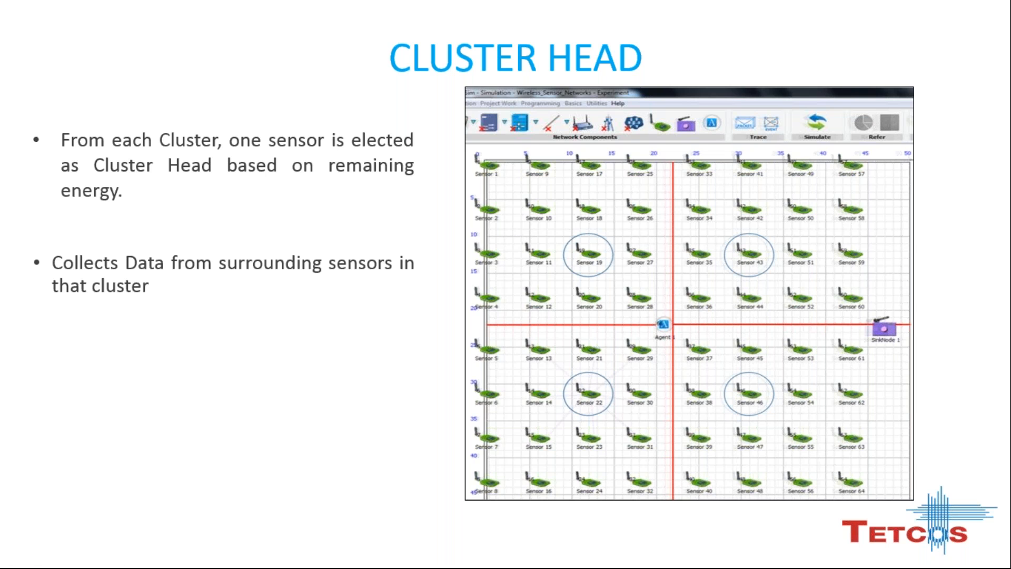
key(Right)
key(Right)
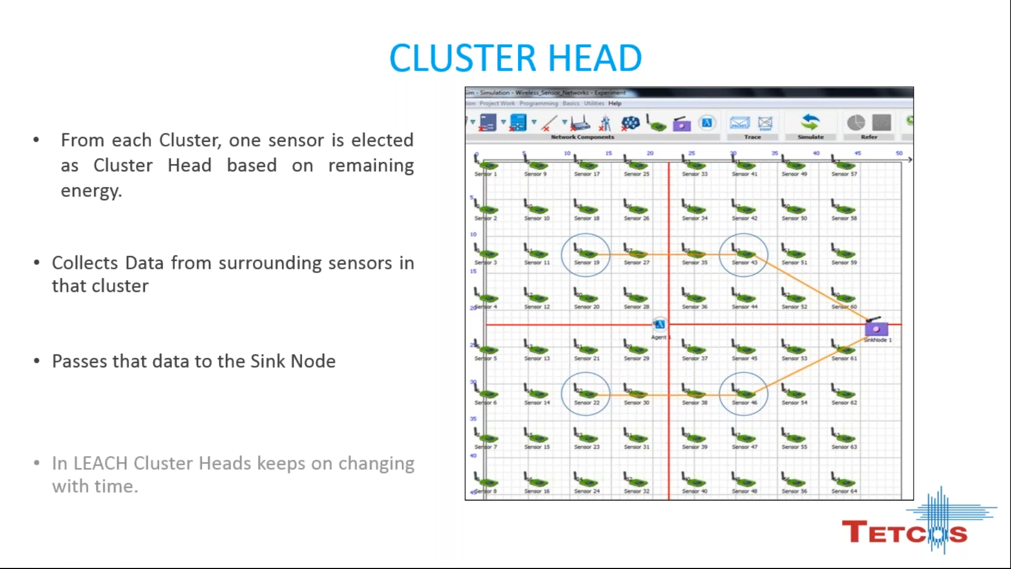
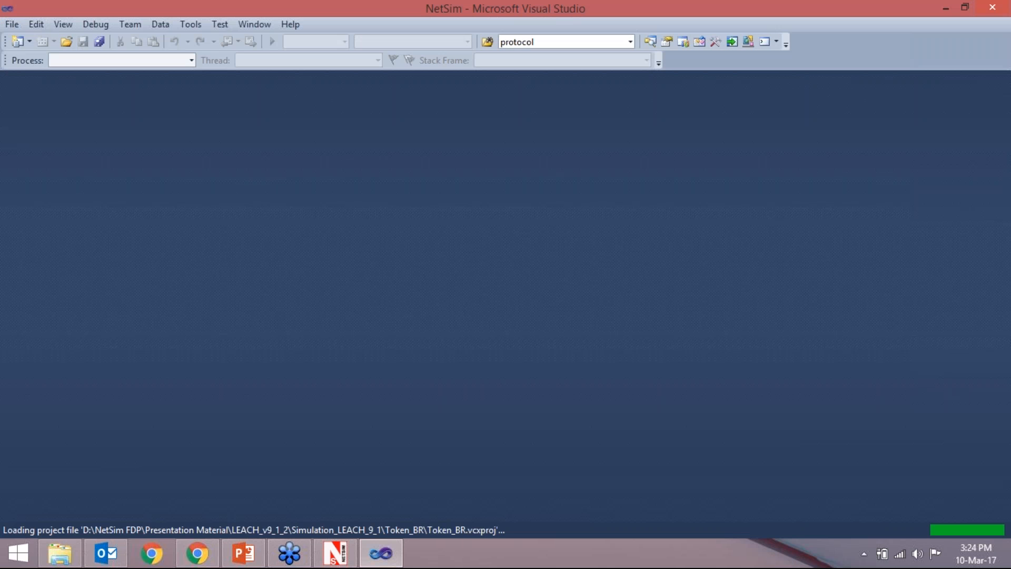
- Expand the DSR and ZigBee projects in the NetSim solution and open LEACH.c from the DSR project
click(616, 331)
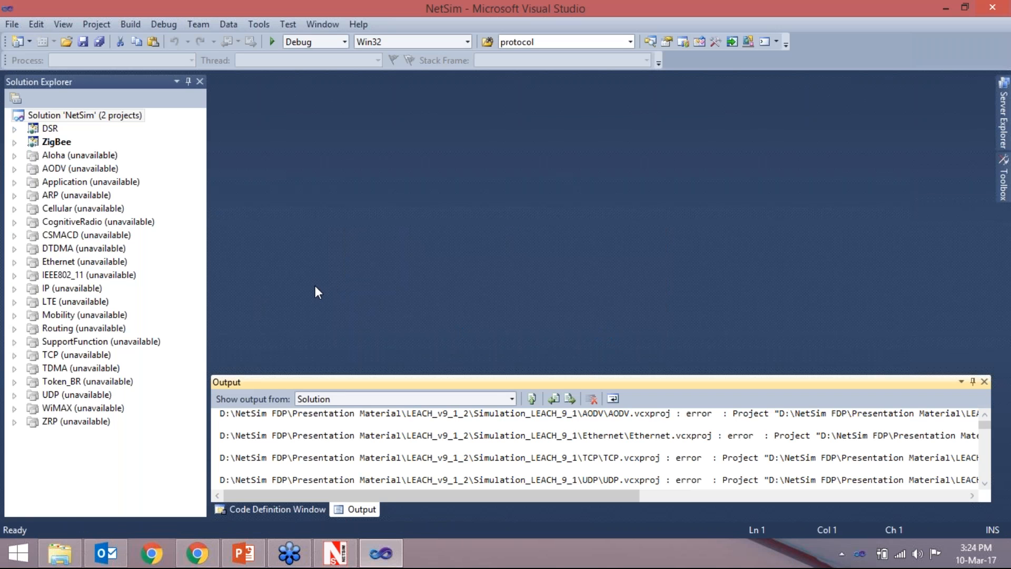
click(10, 130)
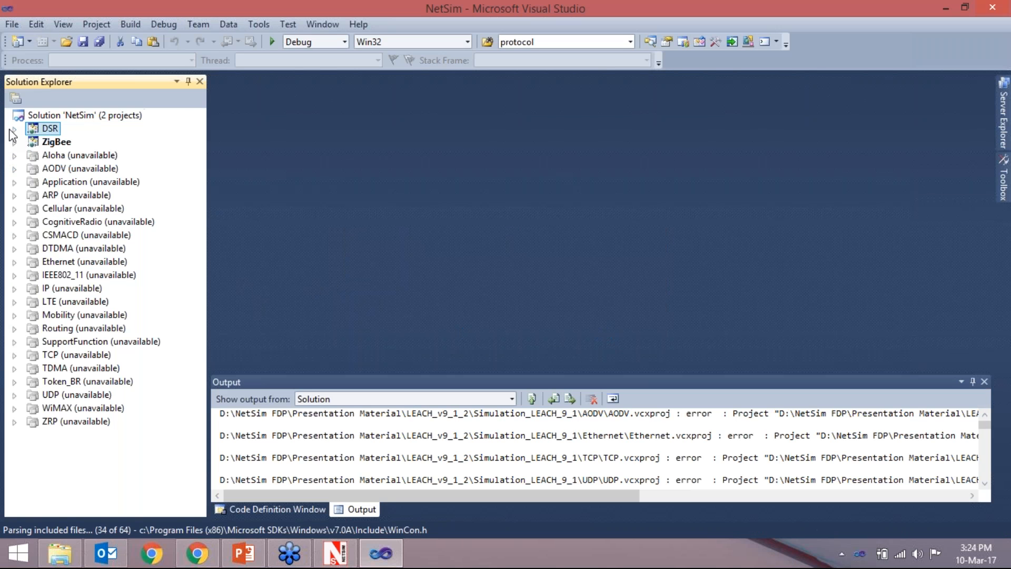
click(12, 129)
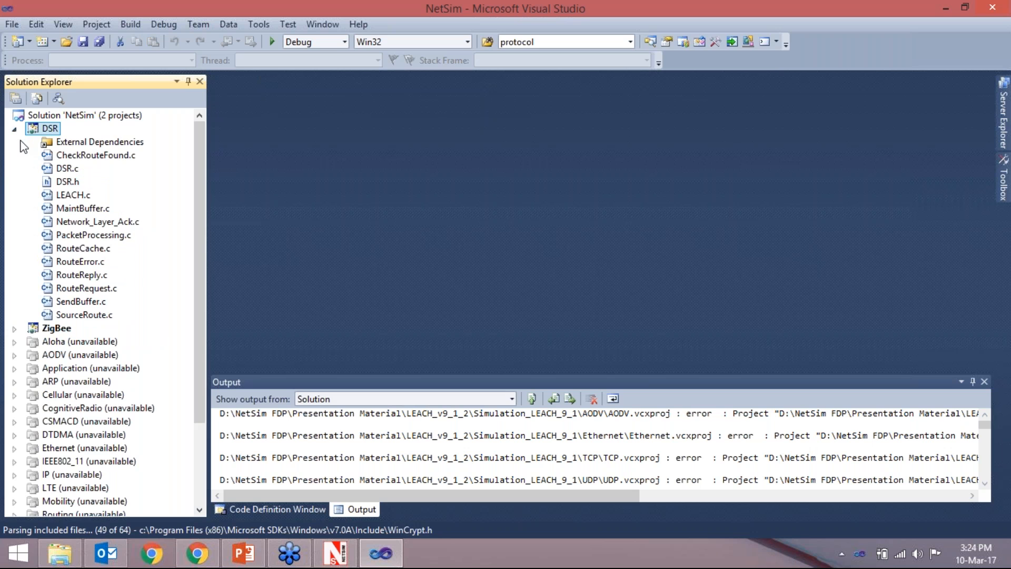
click(15, 328)
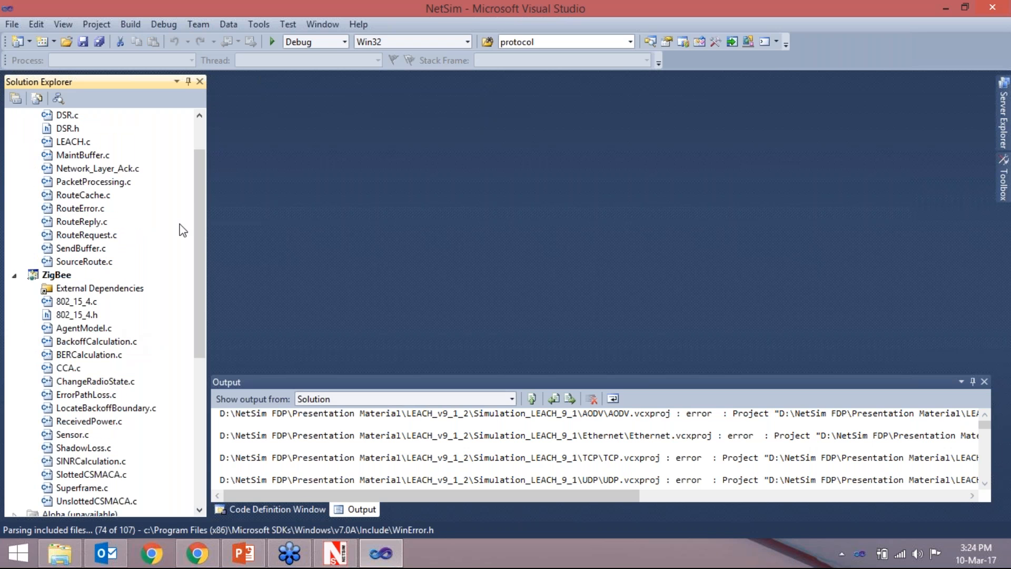
drag(204, 205, 204, 160)
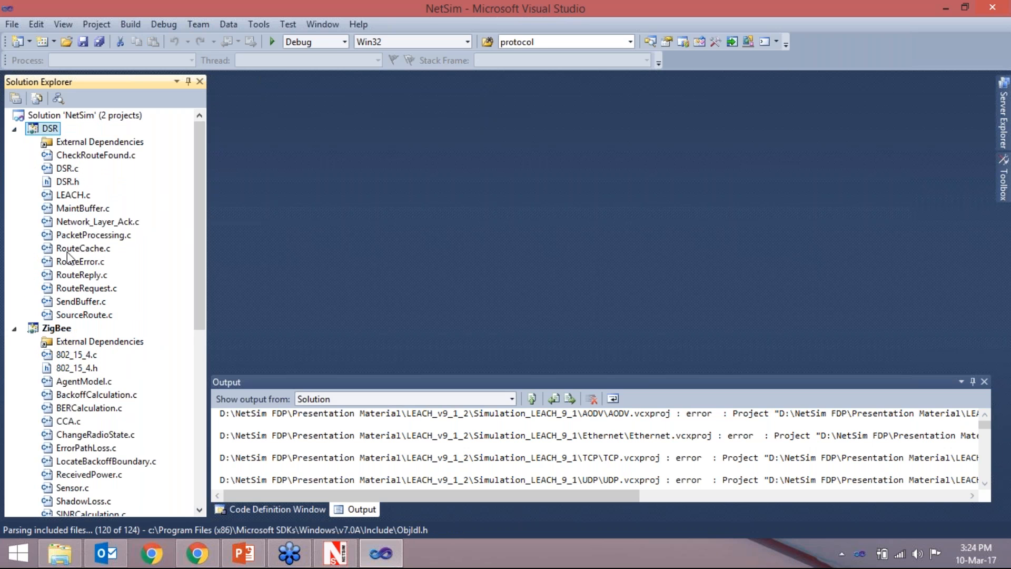
click(82, 195)
double_click(79, 195)
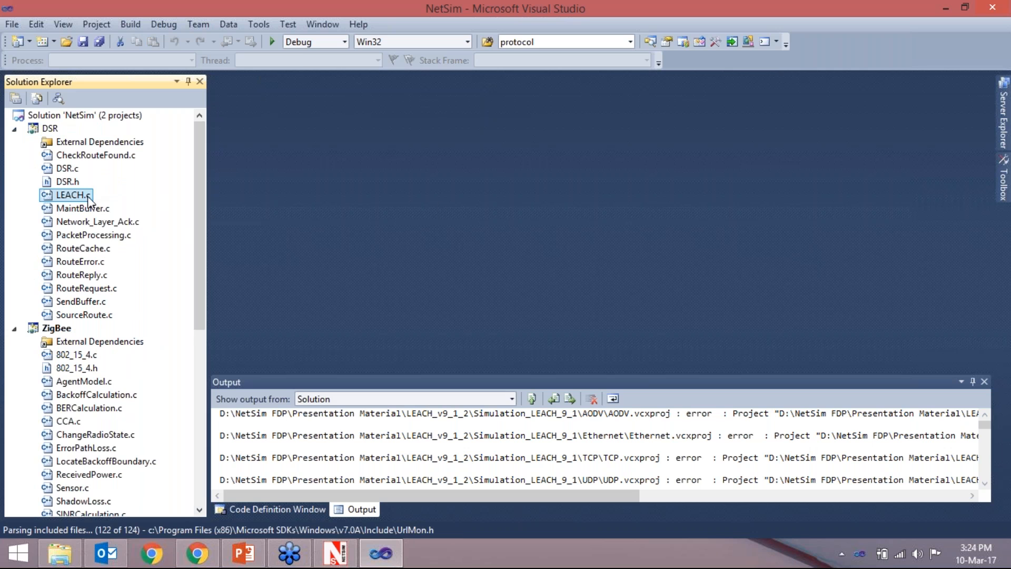
click(540, 209)
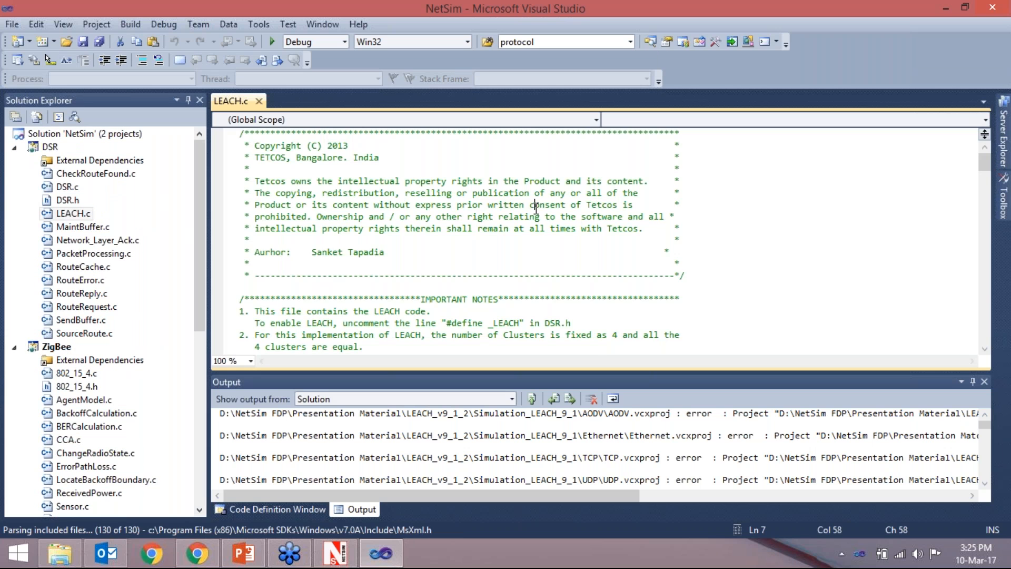
- Examine the NUMBEROFCLUSTERS and SIZEOFCLUSTERS defines and the ClusterElements arrays for the different sensor counts in LEACH.c
scroll(541, 209, down, 9)
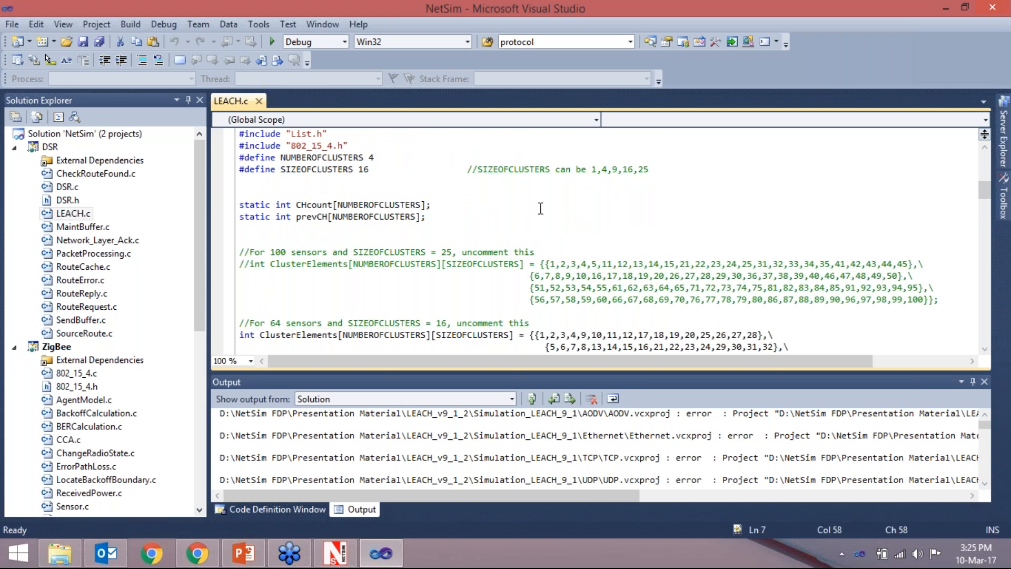
scroll(541, 208, down, 1)
scroll(537, 223, down, 1)
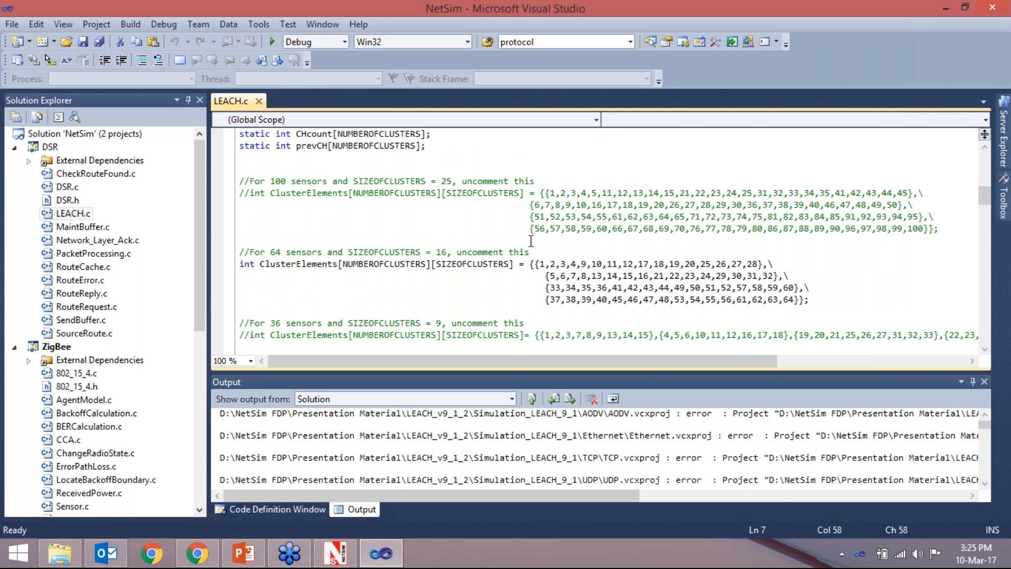
scroll(530, 240, down, 2)
scroll(531, 240, down, 5)
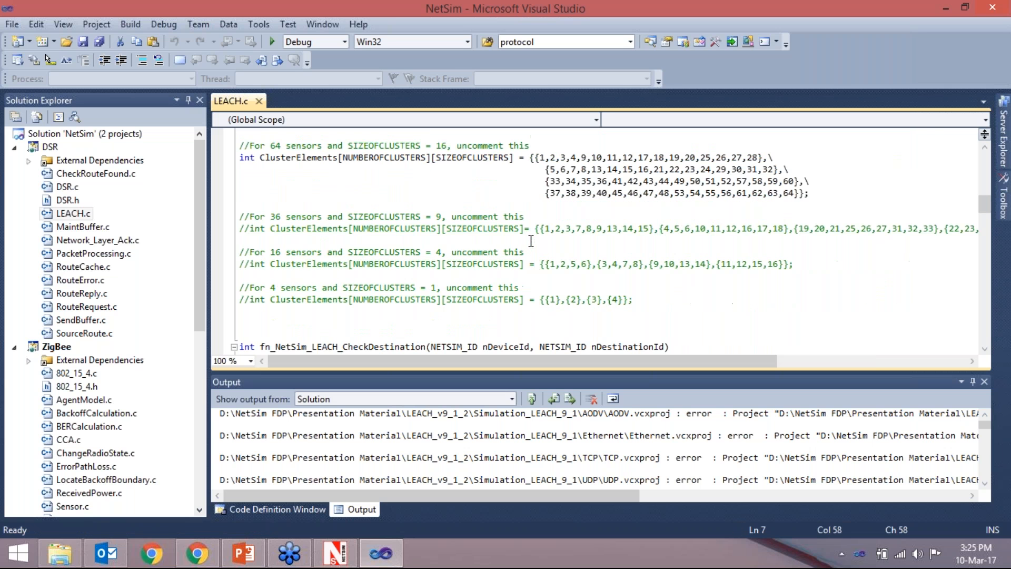
scroll(531, 245, up, 5)
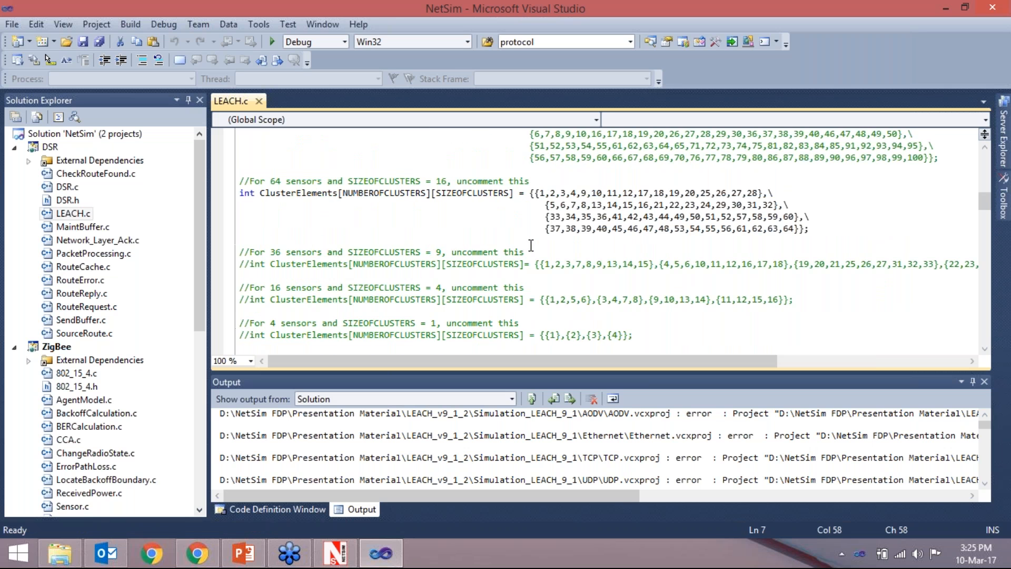
scroll(518, 268, up, 4)
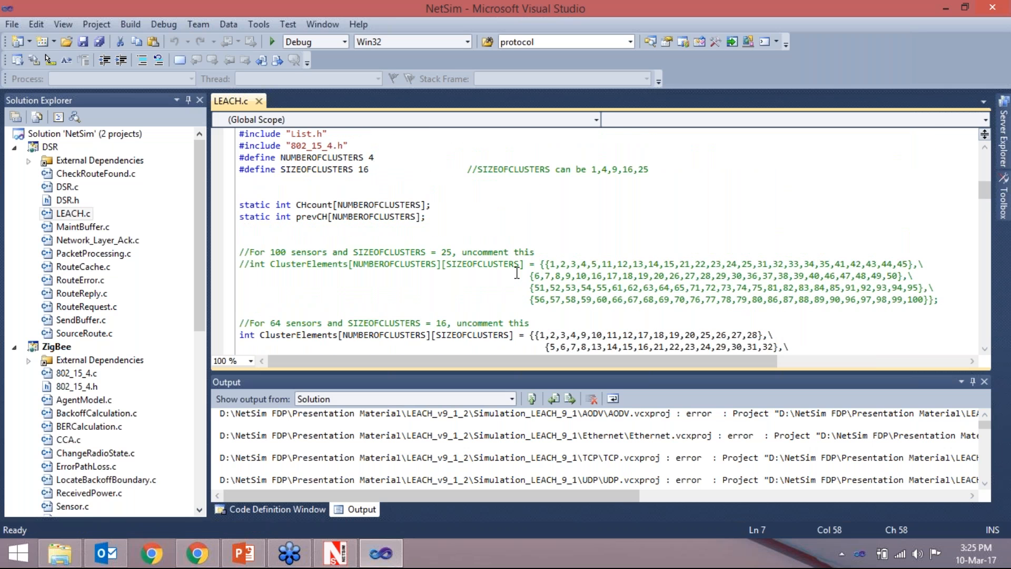
scroll(516, 272, up, 1)
scroll(515, 272, down, 1)
scroll(516, 272, down, 6)
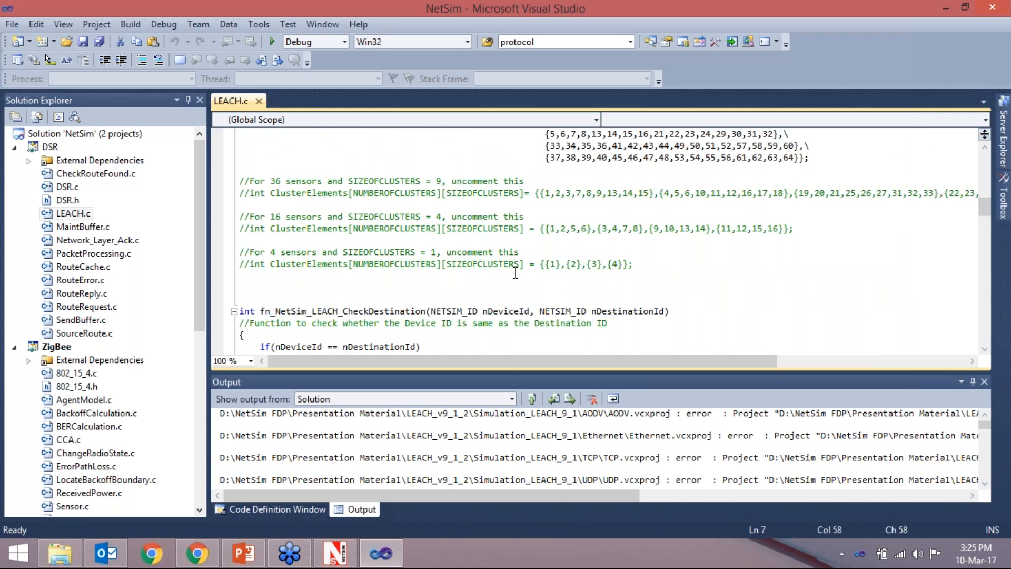
- Examine the LEACH.c functions for checking the destination, getting the next hop, assigning cluster heads and identifying clusters
scroll(515, 272, down, 3)
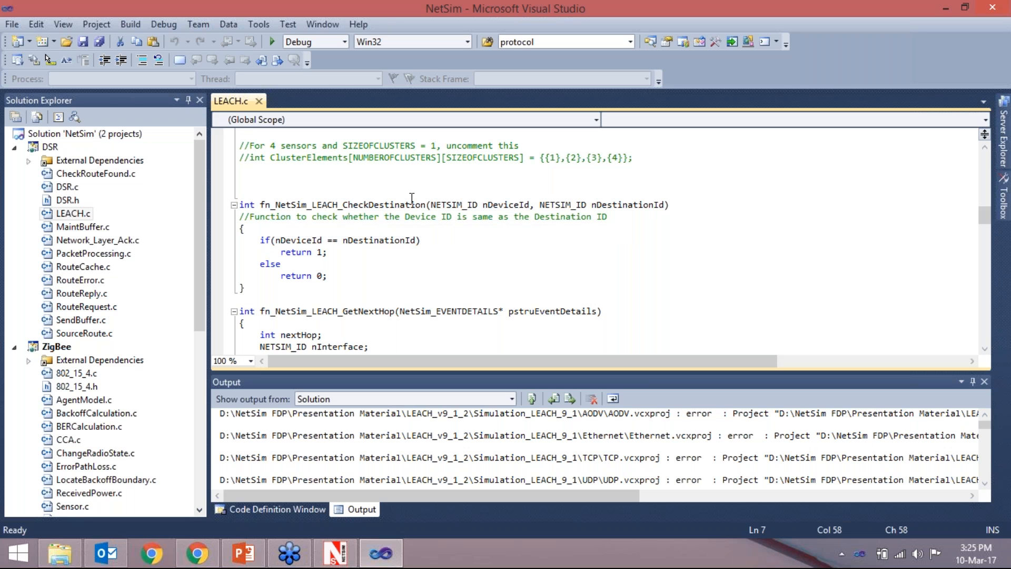
scroll(416, 205, down, 2)
scroll(416, 205, down, 5)
scroll(429, 223, down, 4)
scroll(383, 240, down, 8)
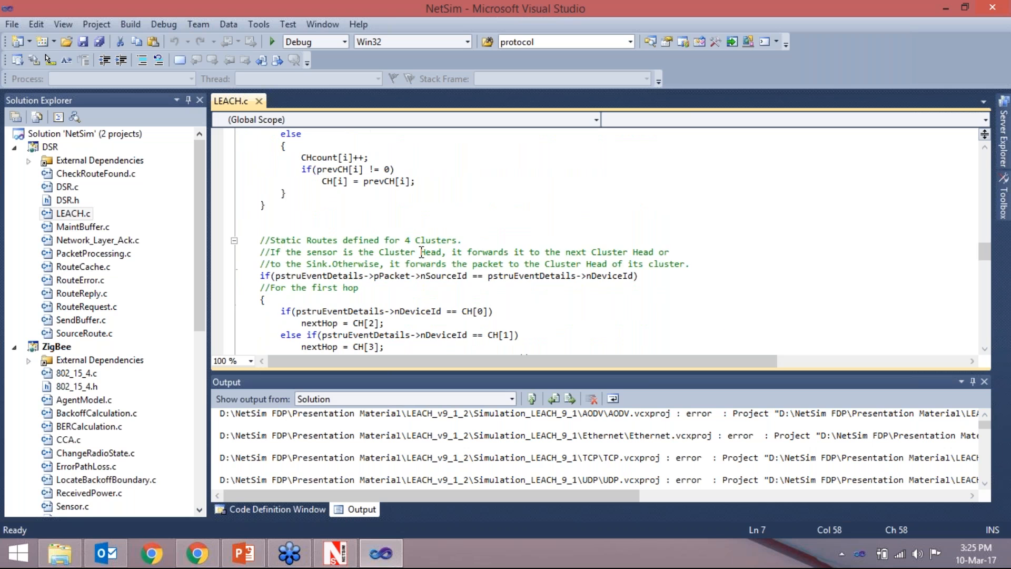
scroll(422, 253, down, 7)
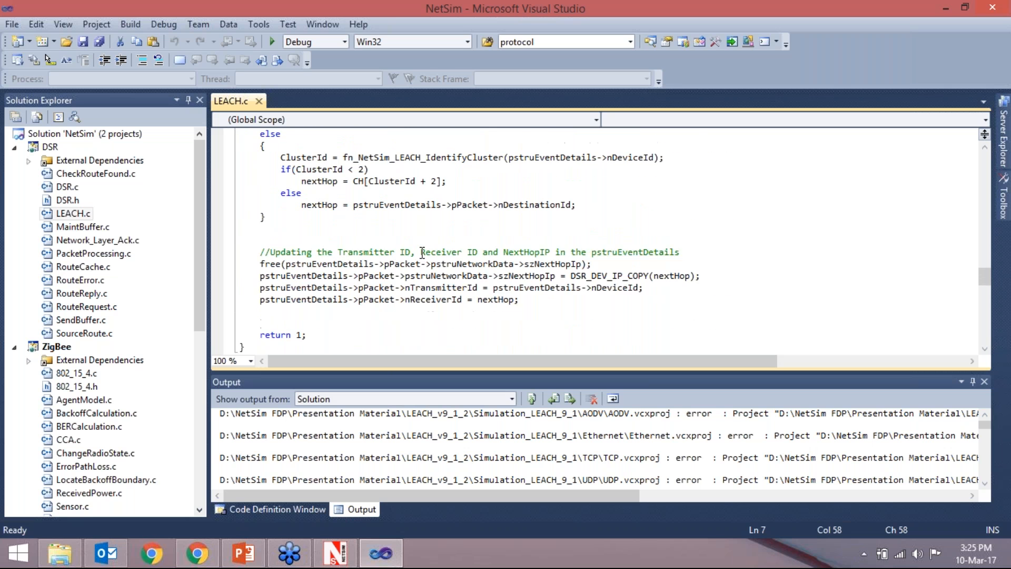
scroll(437, 232, down, 6)
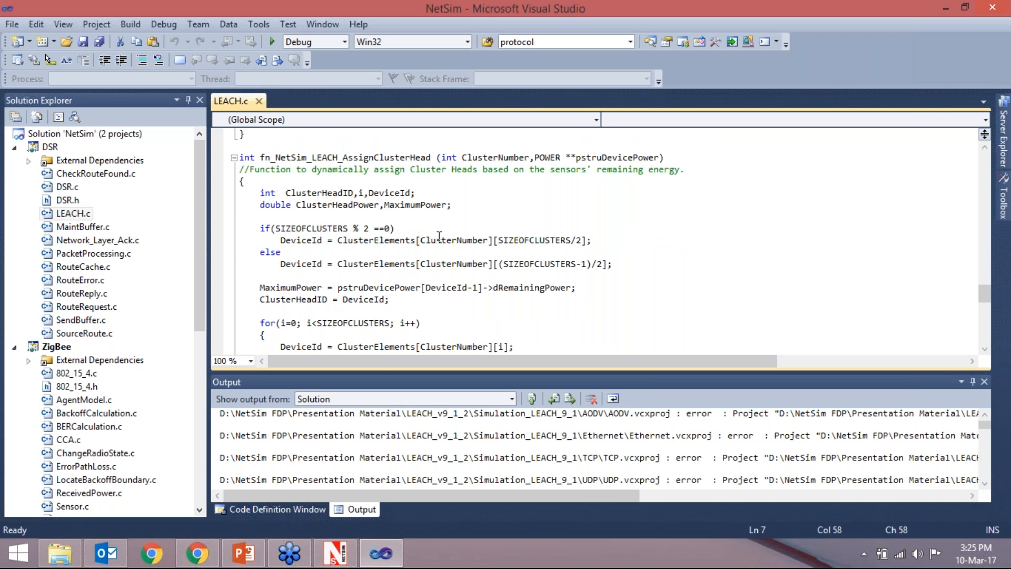
scroll(439, 238, down, 2)
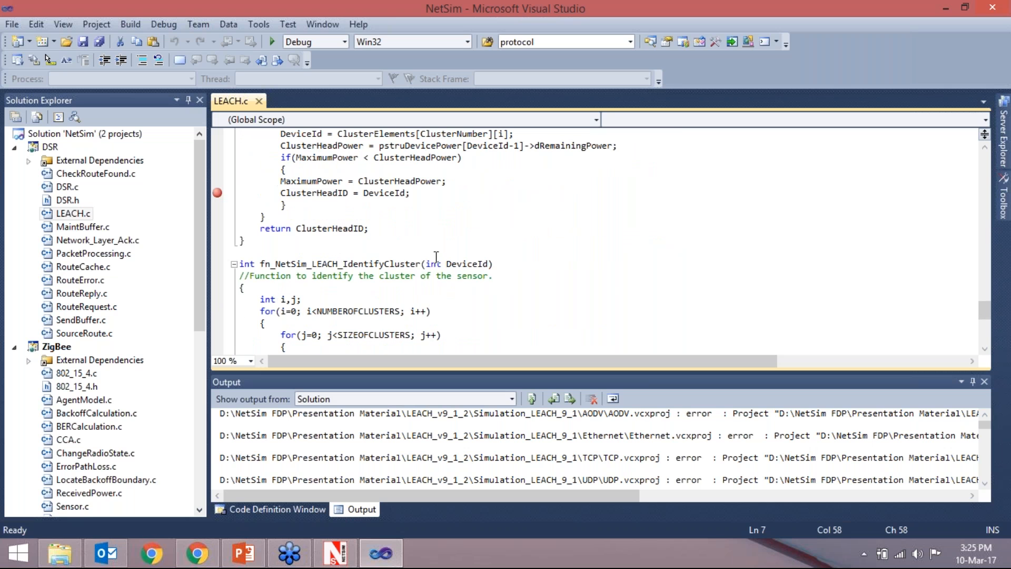
scroll(496, 270, down, 2)
scroll(567, 278, up, 12)
scroll(567, 278, up, 10)
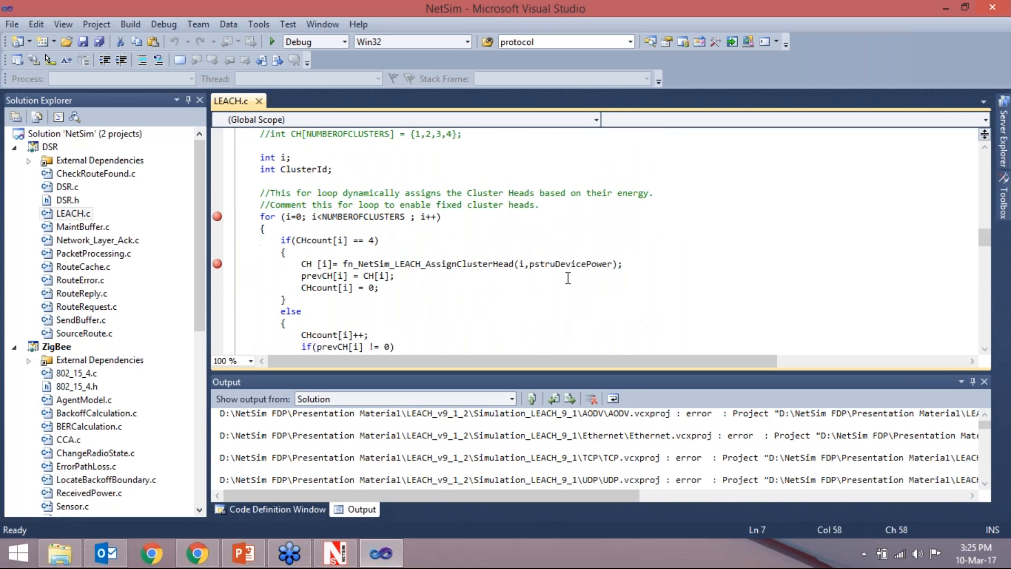
scroll(568, 277, up, 1)
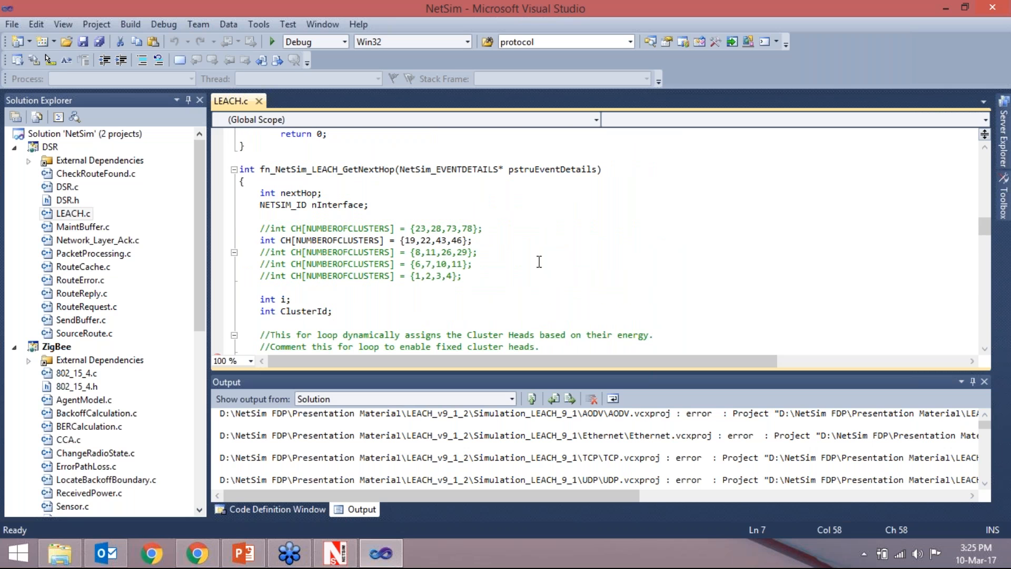
scroll(538, 261, up, 1)
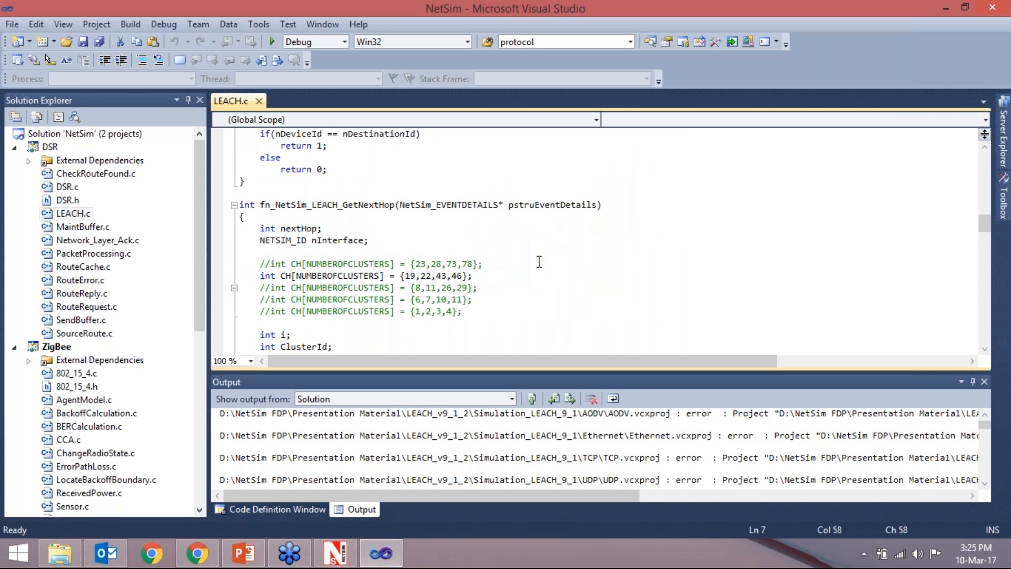
scroll(539, 262, up, 3)
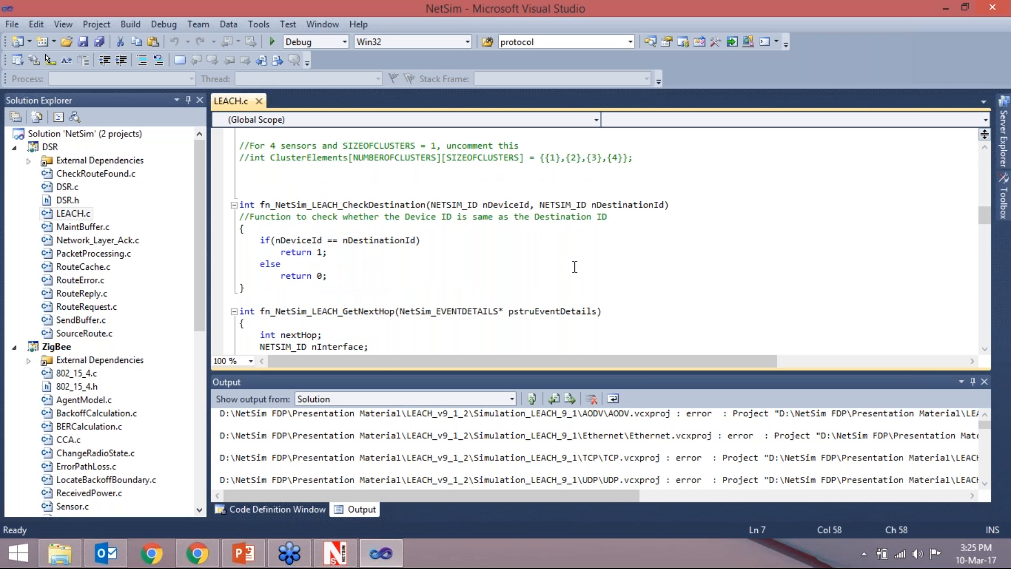
- View the commands available for the DSR project in the solution and dismiss them
click(196, 187)
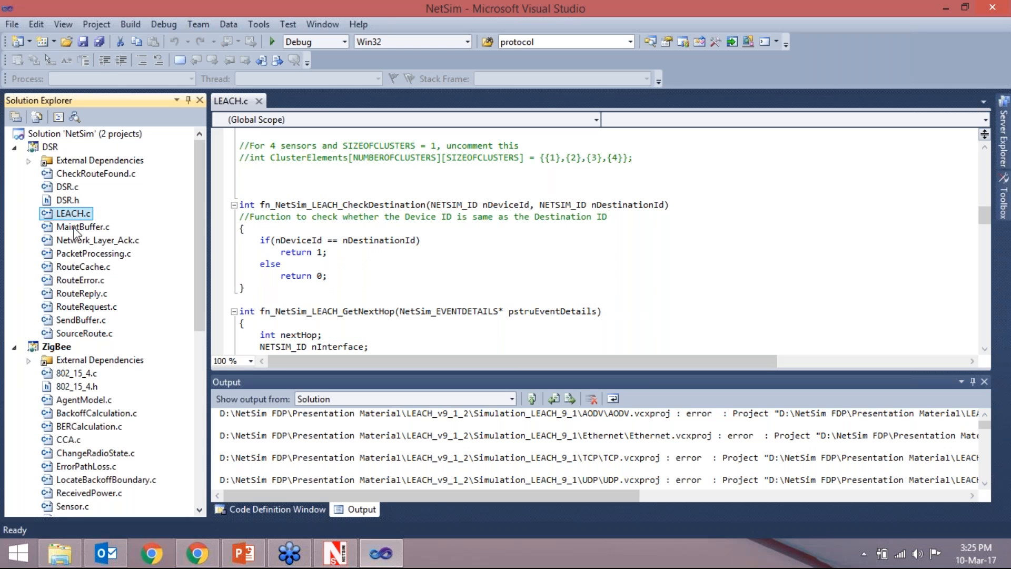
click(55, 149)
right_click(60, 153)
click(375, 252)
- Switch to File Explorer, open the Dll folder in Simulation_LEACH_9_1 and select libDSR.dll and libZigbee.dll
click(62, 554)
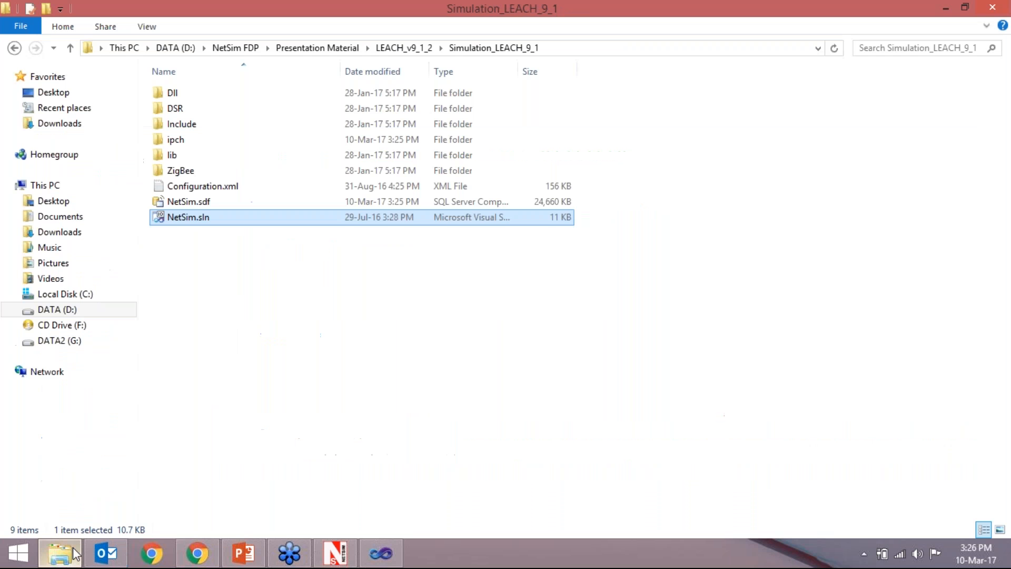
double_click(181, 93)
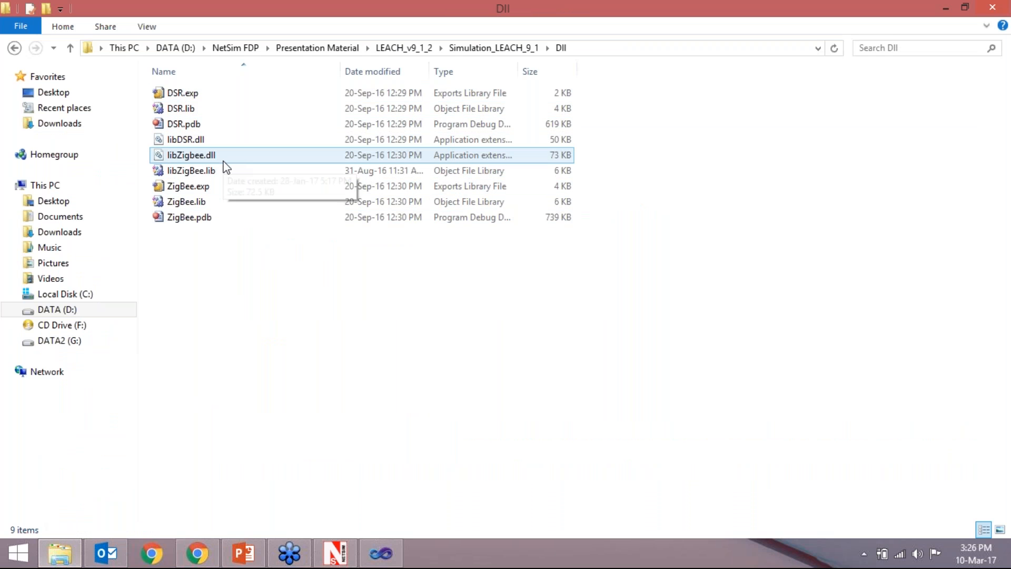
click(211, 140)
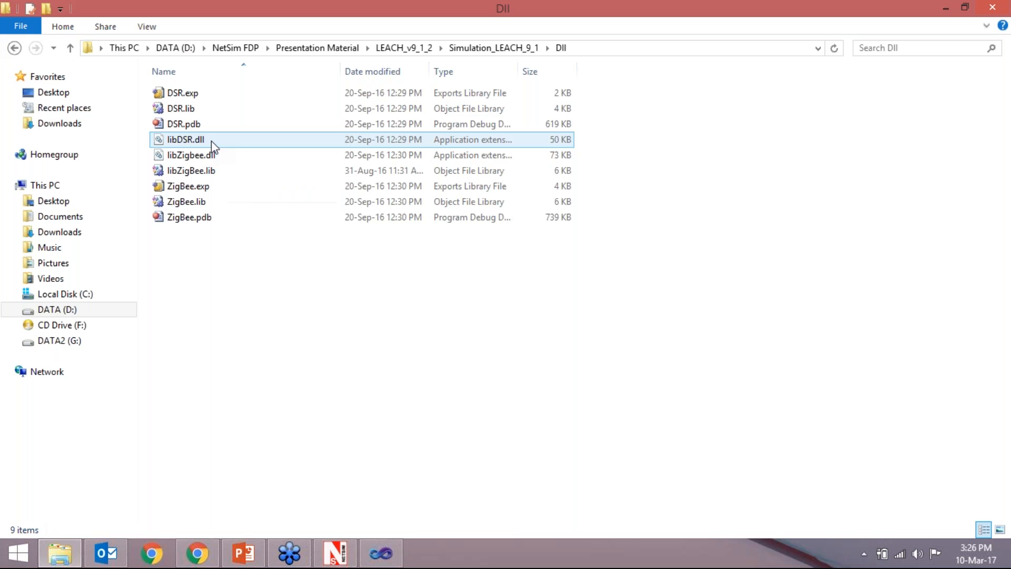
ctrl+click(210, 154)
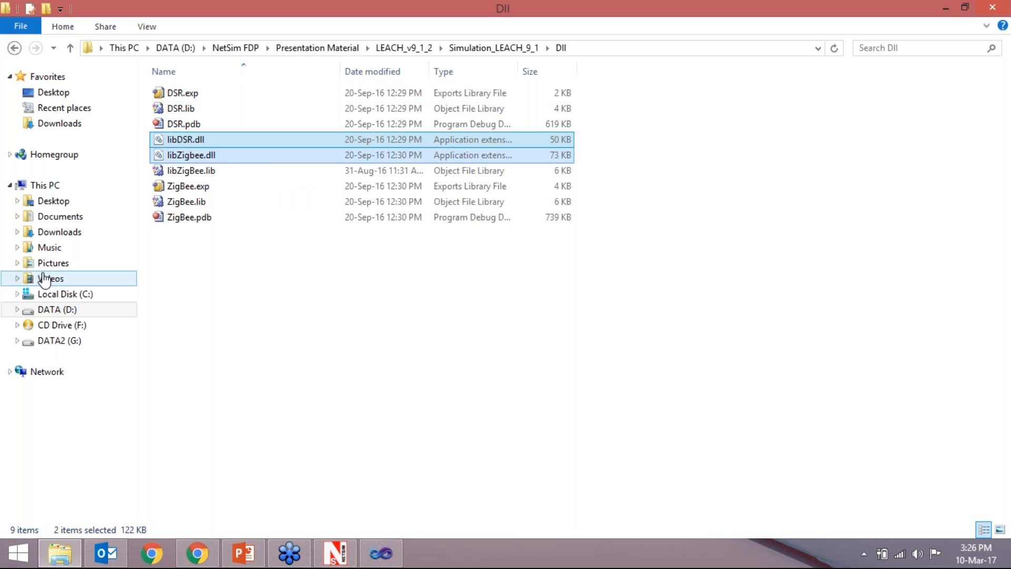
- Open the bin folder of the NetSim Standard installation under Program Files (x86) on the C: drive
click(58, 294)
double_click(203, 201)
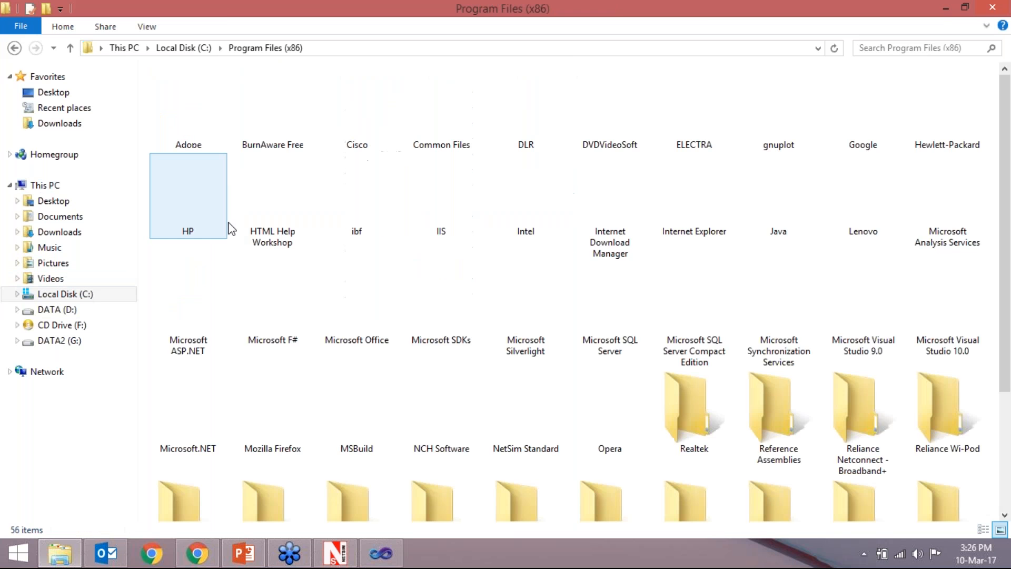
double_click(521, 408)
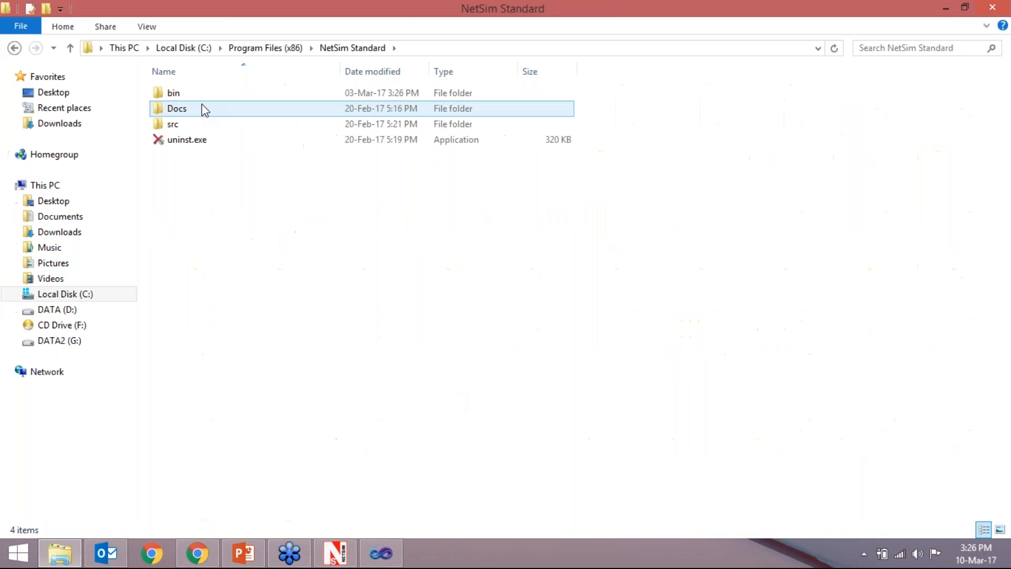
double_click(202, 95)
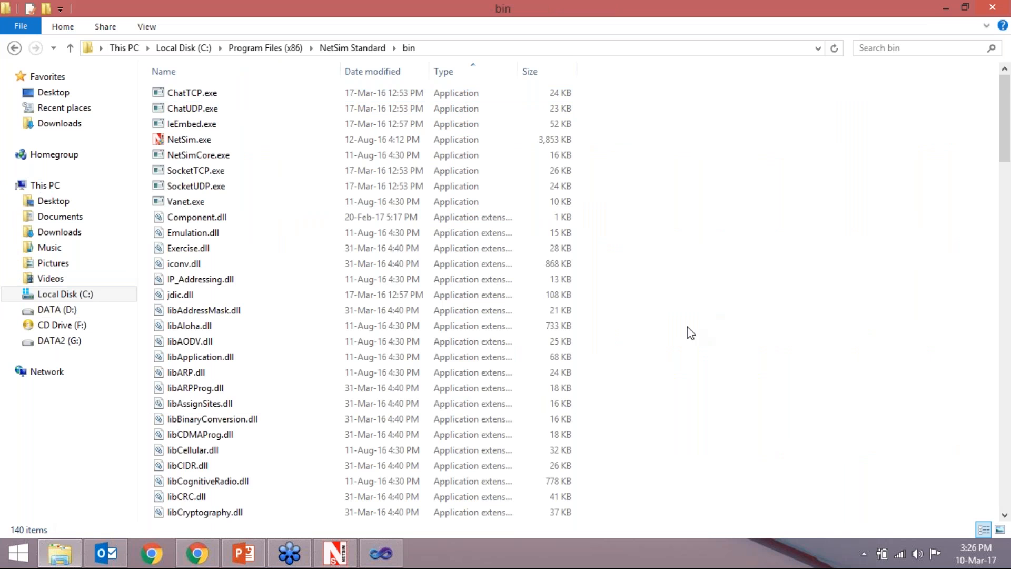
- Look through the bin folder for the installed libDSR.dll, libDSRdefault.dll and libZigbee.dll files
scroll(170, 429, down, 3)
scroll(170, 430, down, 2)
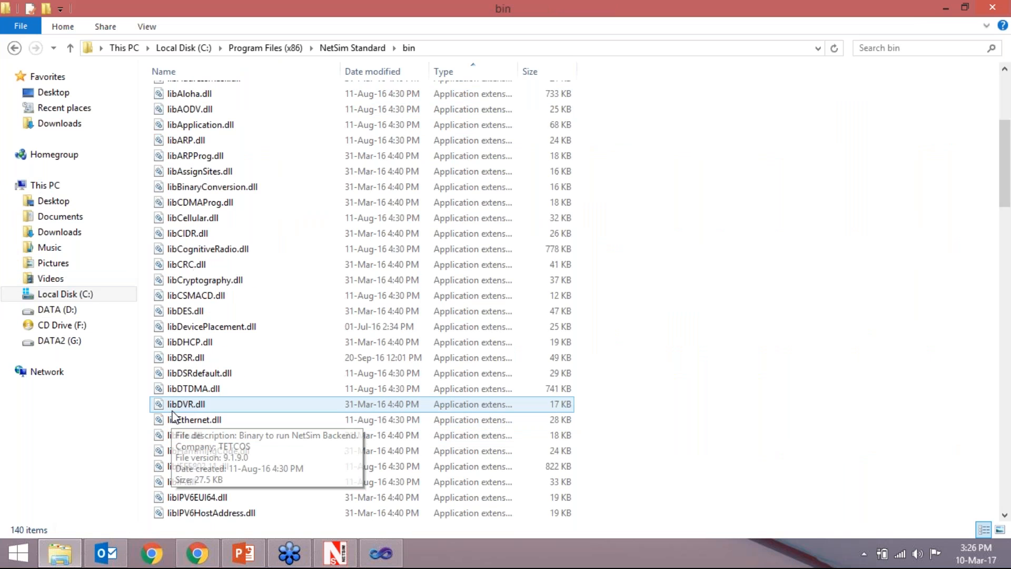
scroll(174, 417, down, 1)
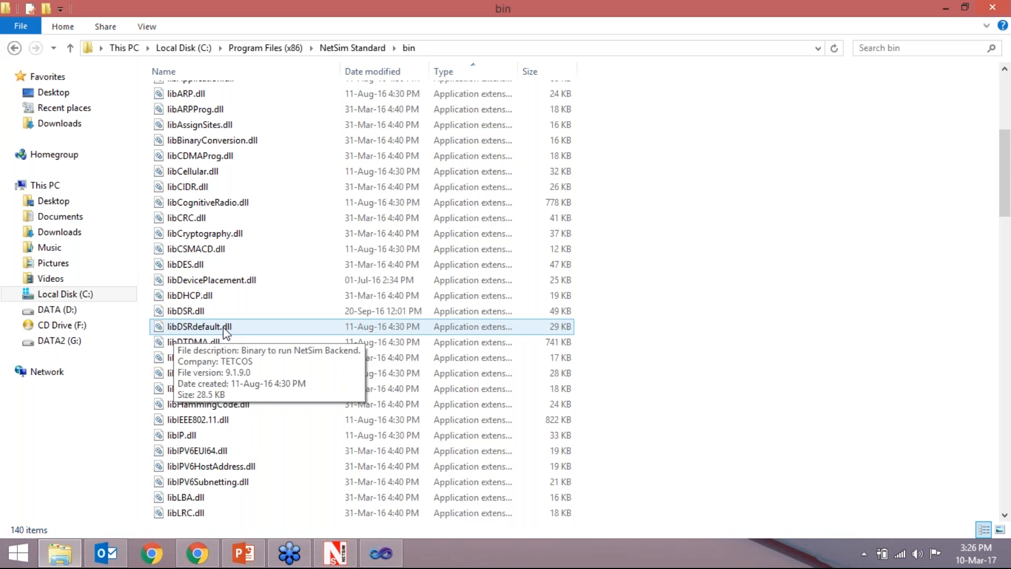
scroll(227, 331, down, 1)
scroll(230, 339, down, 14)
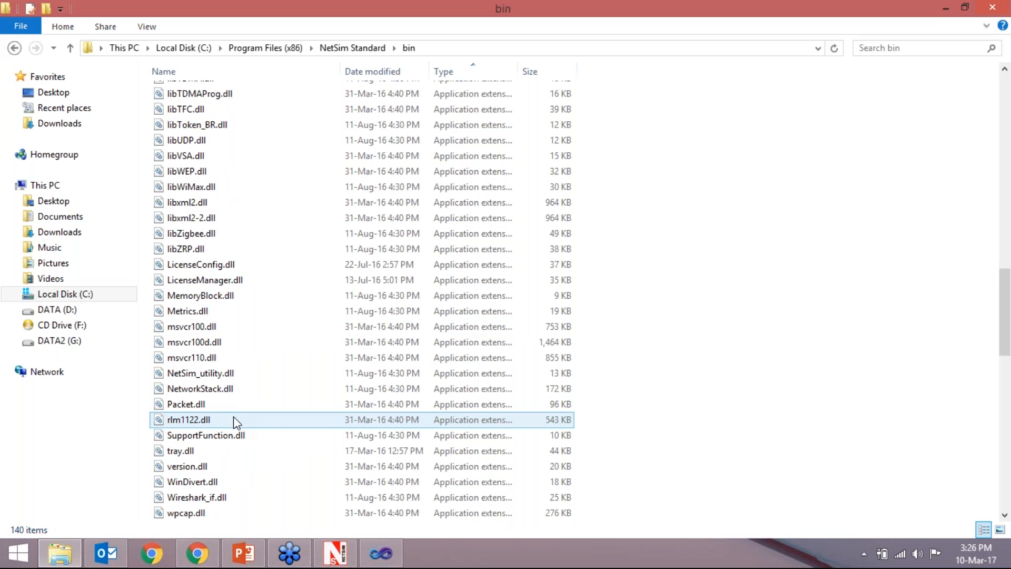
scroll(235, 422, up, 3)
scroll(236, 421, up, 2)
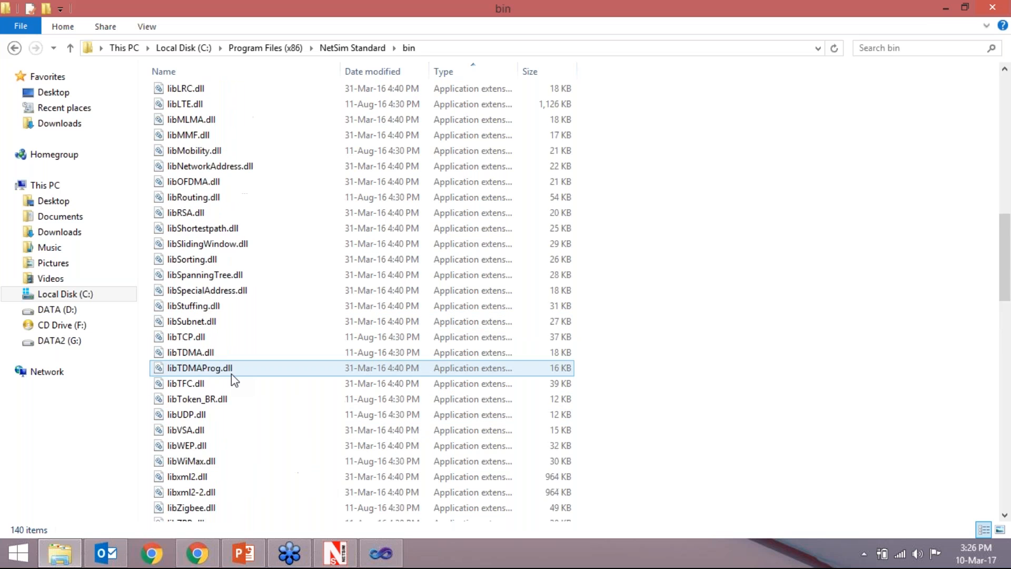
scroll(234, 379, down, 1)
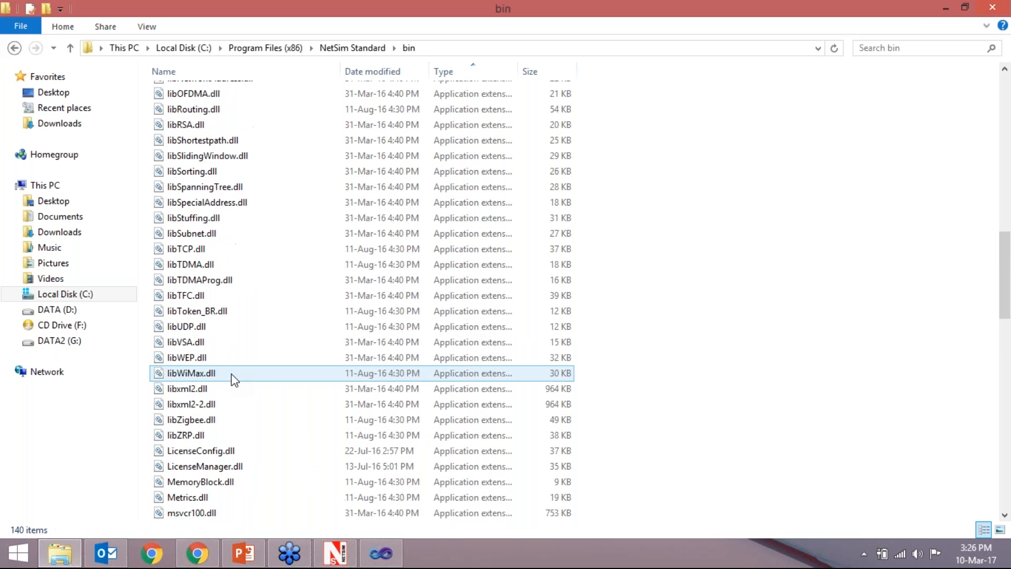
- Rename the original libZigbee.dll in the bin folder to libZigbeedefault.dll
right_click(203, 420)
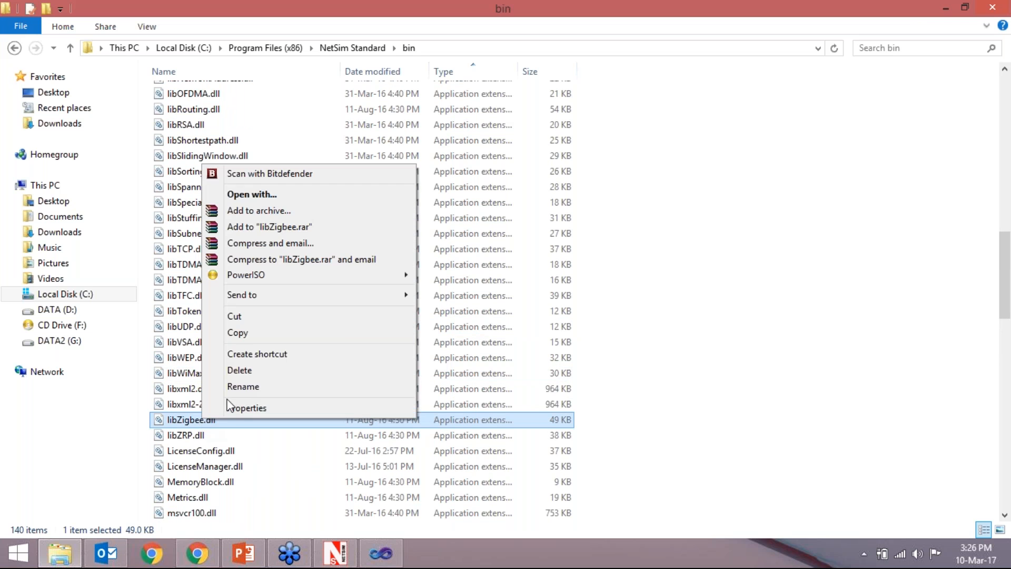
click(244, 386)
click(208, 420)
click(205, 420)
text(default)
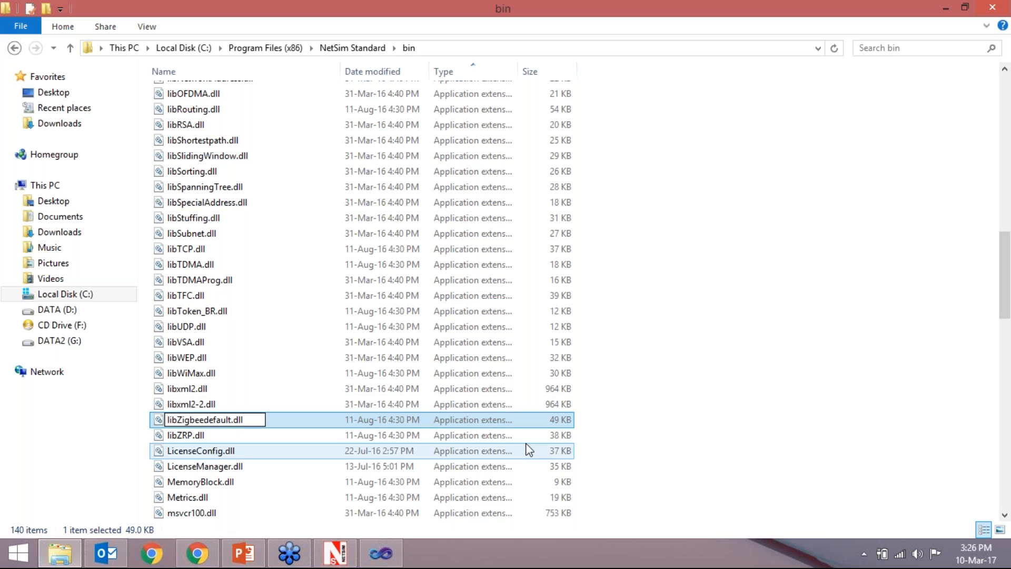
click(668, 416)
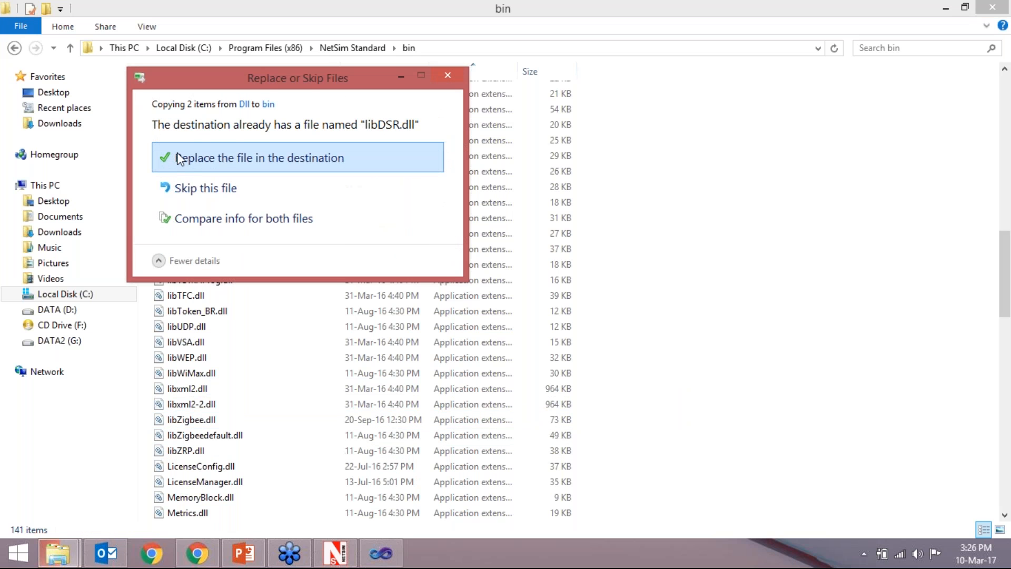
- Copy the custom libDSR.dll and libZigbee.dll into bin, replacing the existing libDSR.dll, check them and go up to the NetSim Standard folder
click(179, 158)
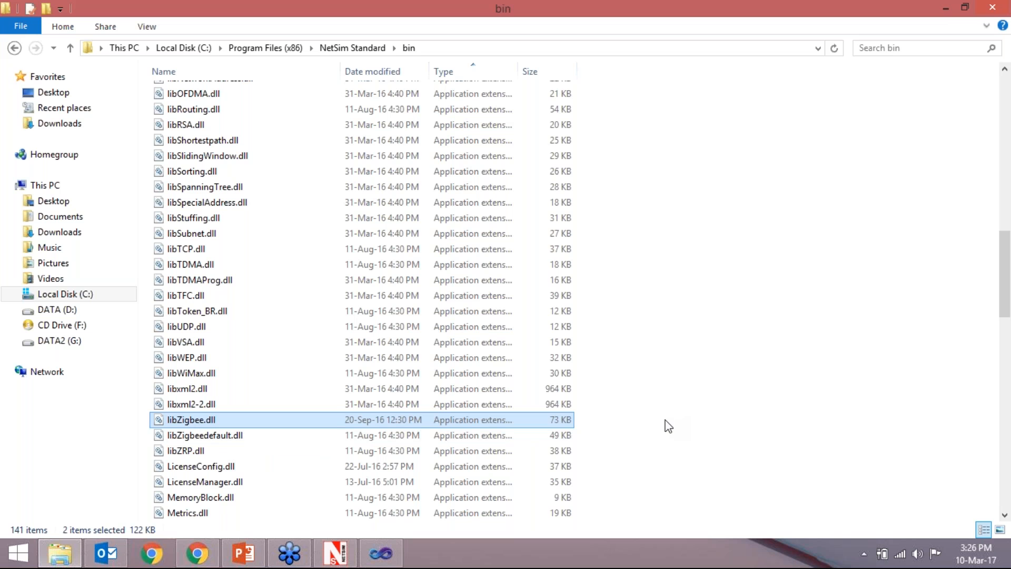
scroll(597, 433, up, 3)
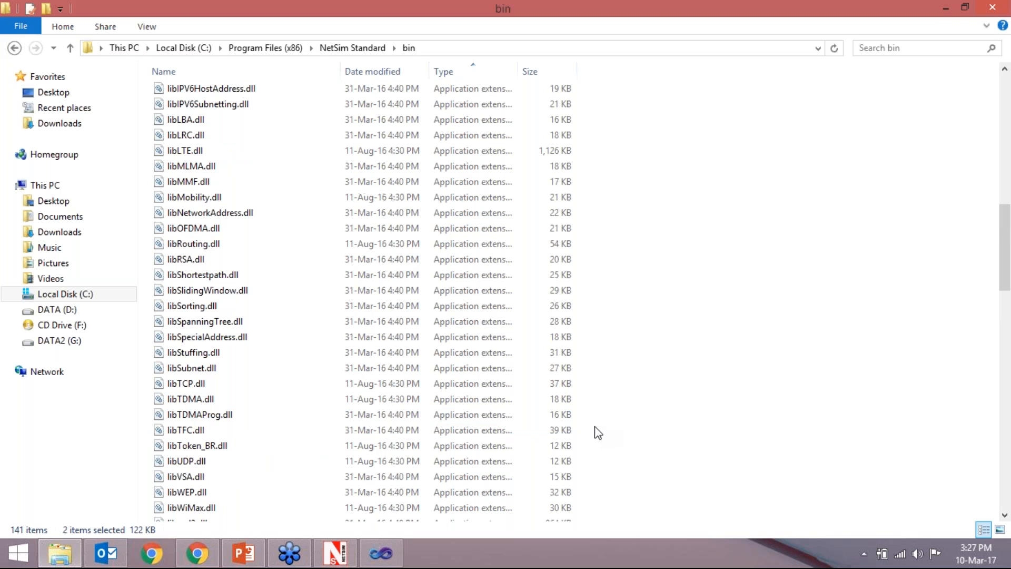
scroll(596, 427, up, 9)
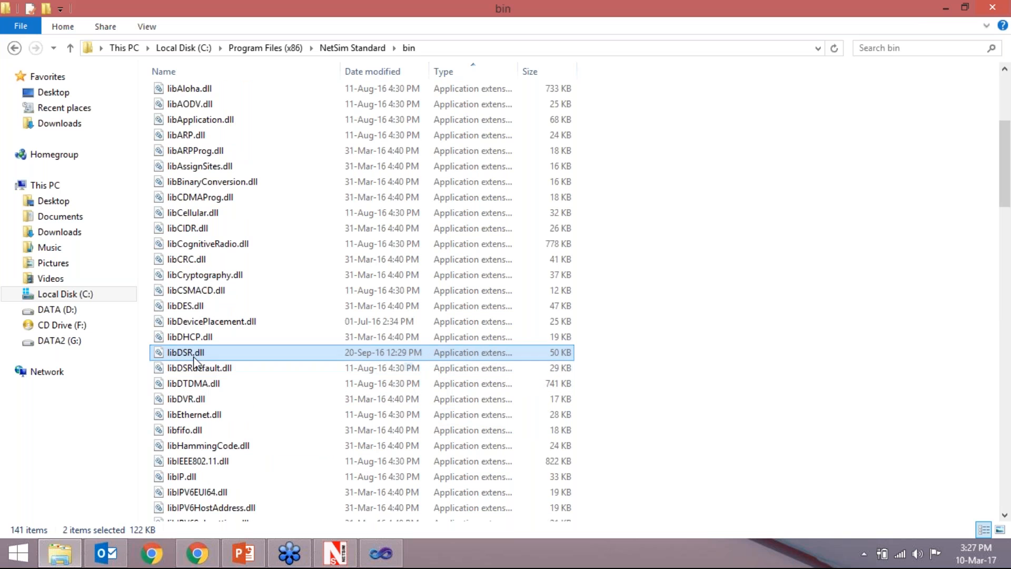
click(352, 48)
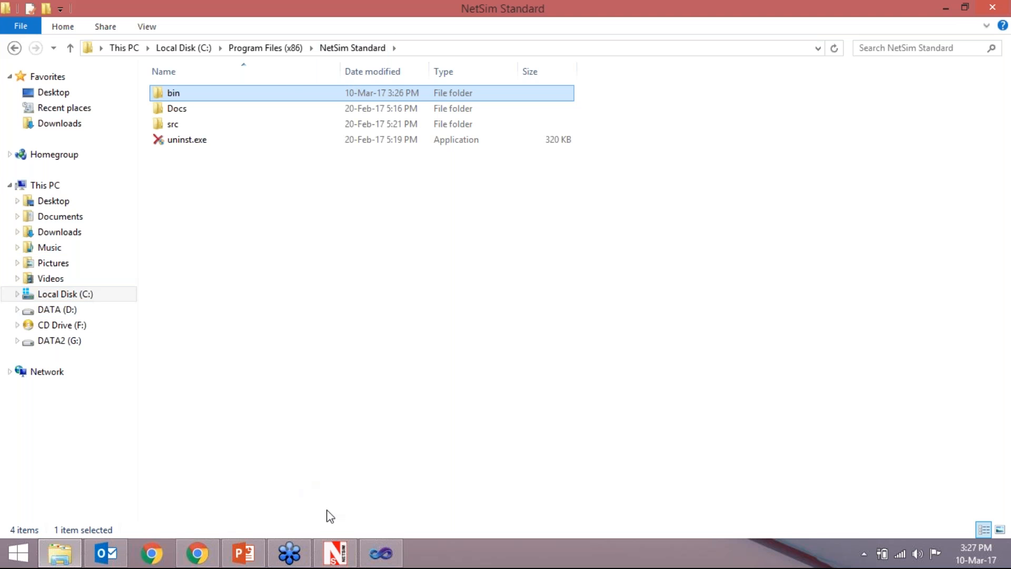
- Switch to NetSim and bring up the file dialog for opening a saved simulation configuration
click(381, 559)
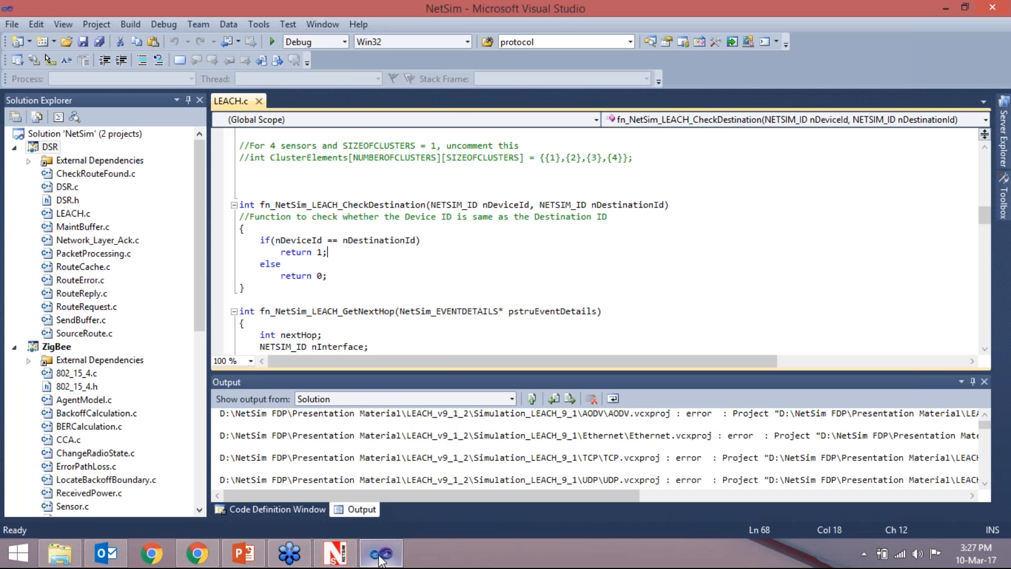
click(329, 558)
click(24, 26)
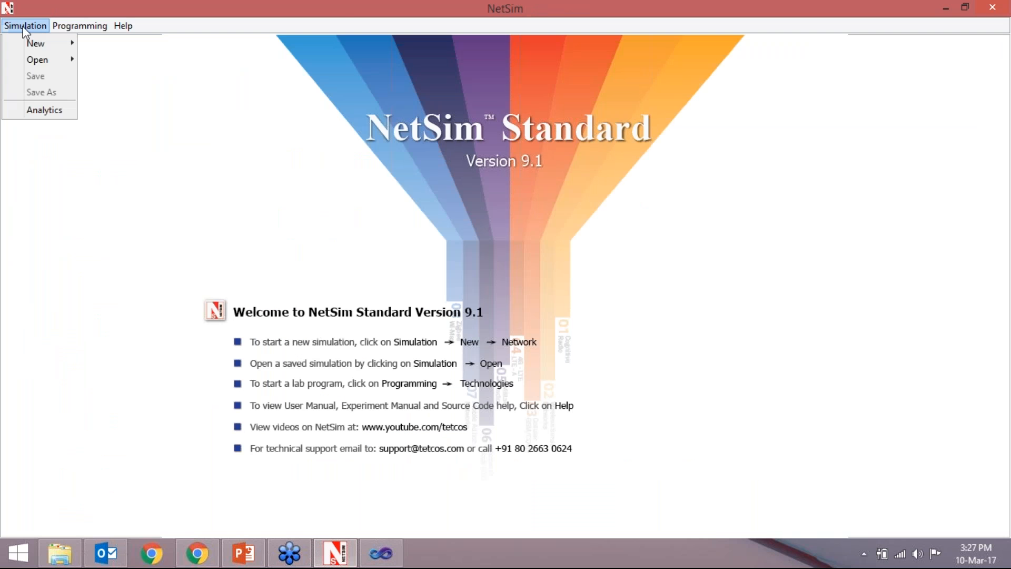
mouse_move(43, 58)
click(120, 58)
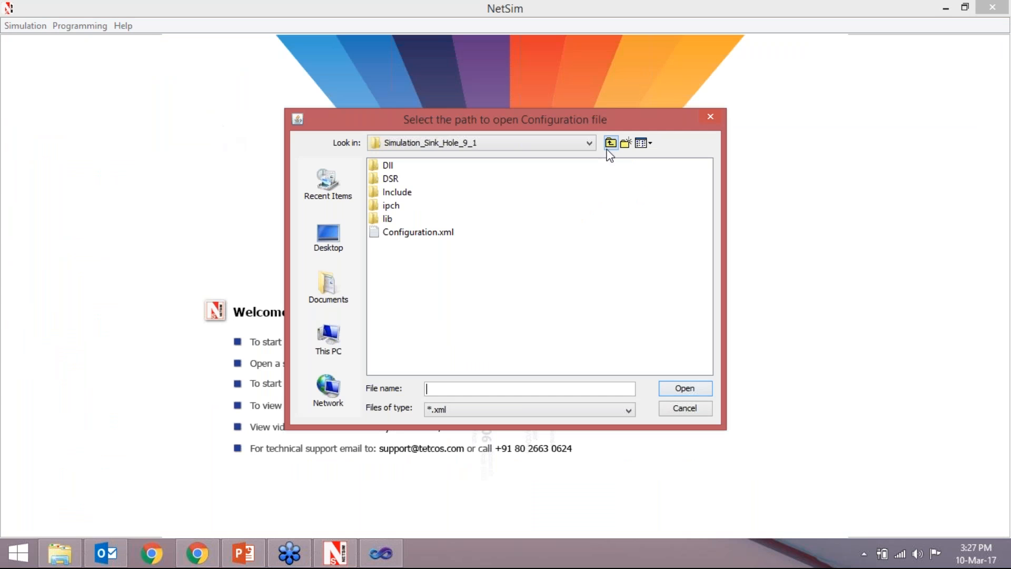
- Open Configuration.xml from the Simulation_LEACH_9_1 folder inside LEACH_v9_1_2 under Presentation Material
click(609, 143)
click(608, 147)
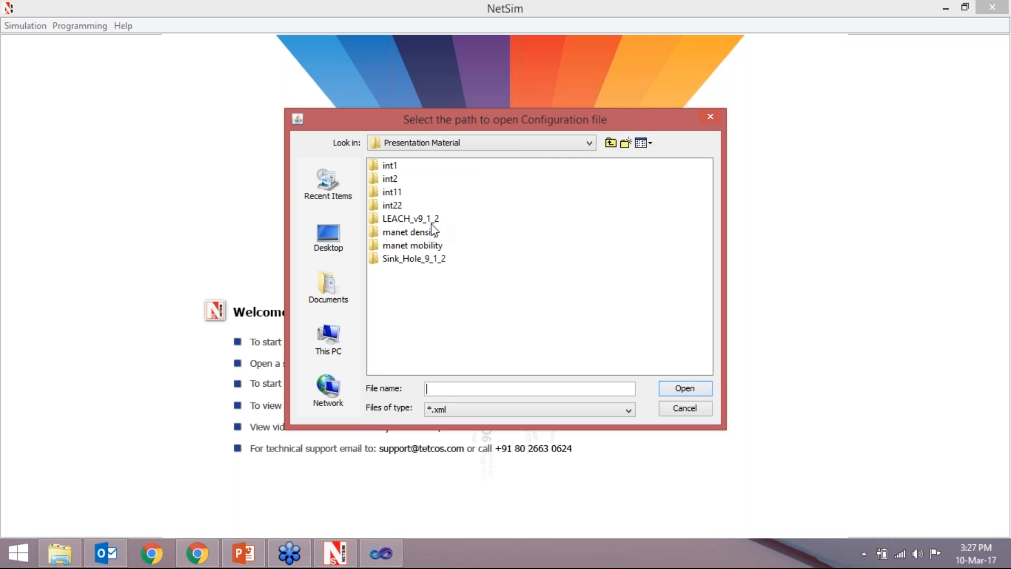
double_click(414, 219)
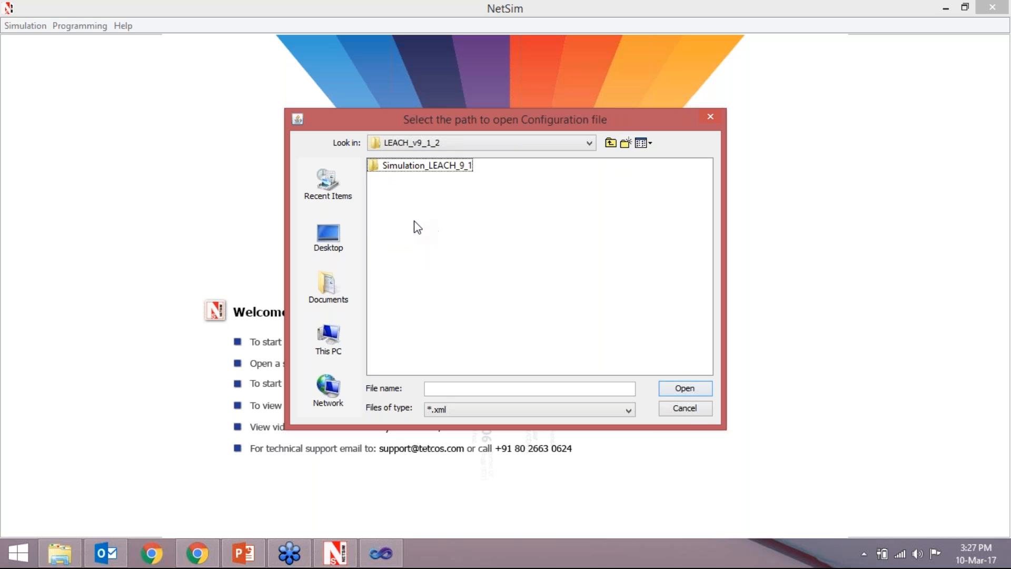
click(421, 167)
double_click(421, 167)
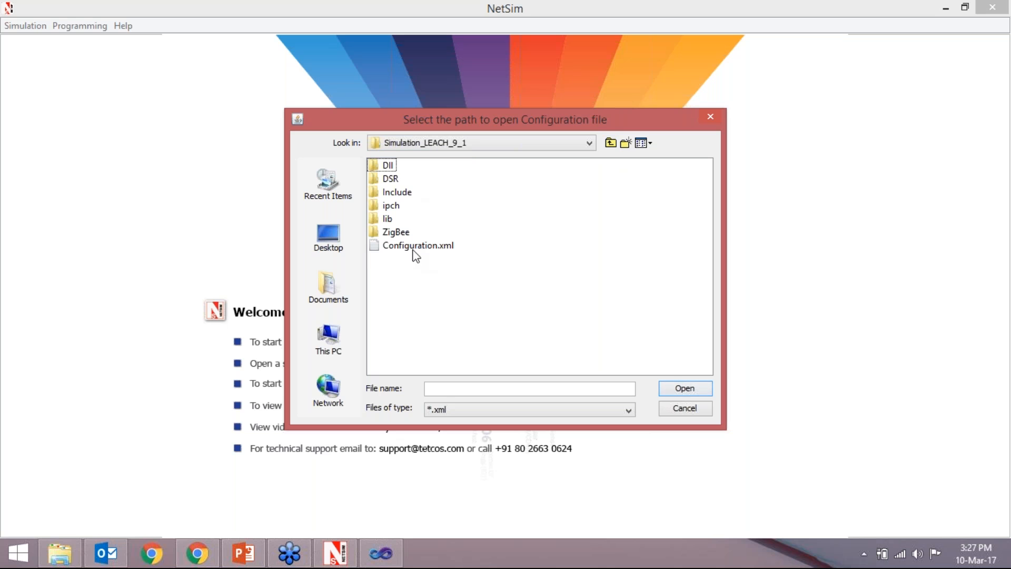
click(414, 246)
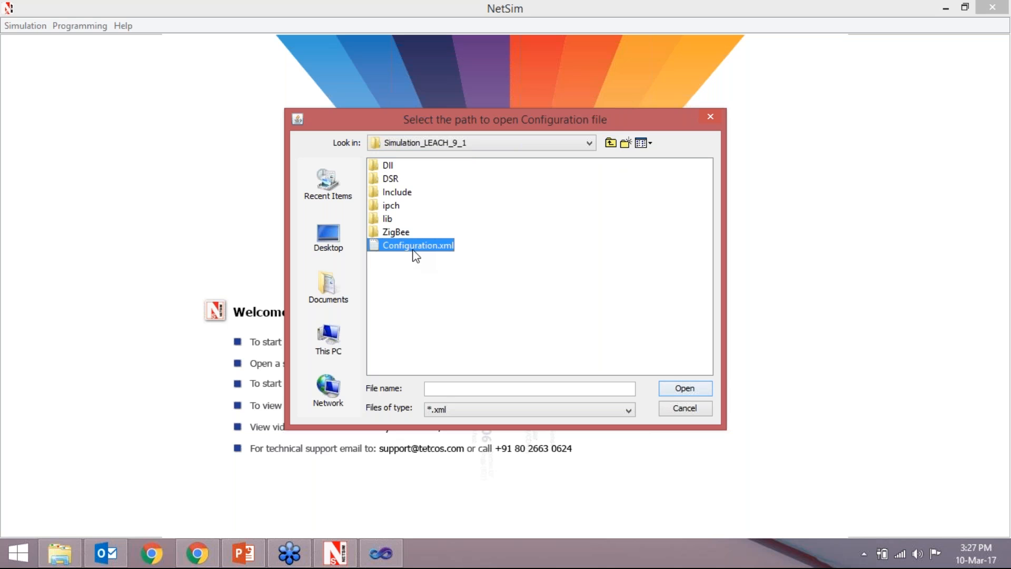
click(688, 392)
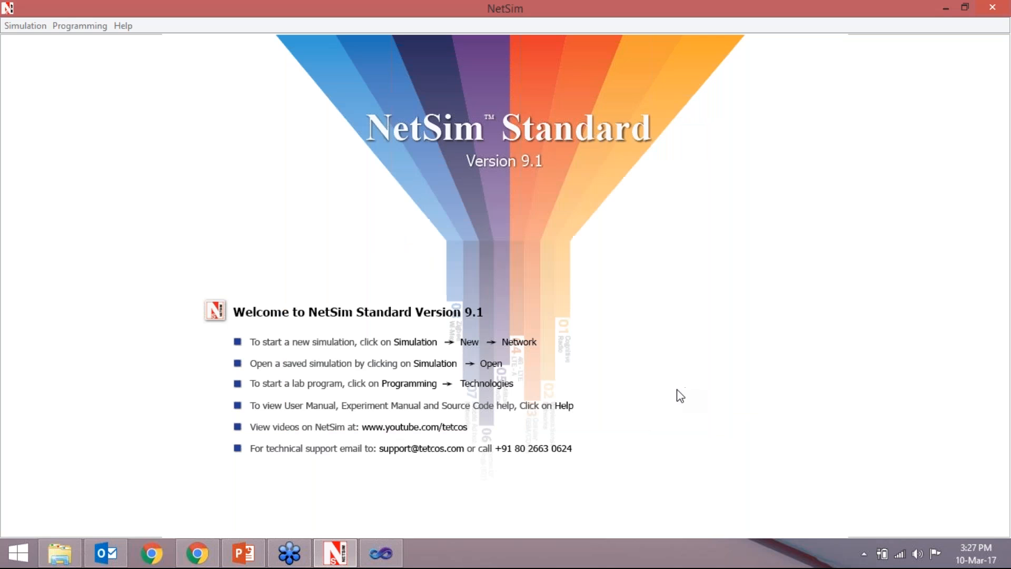
click(505, 304)
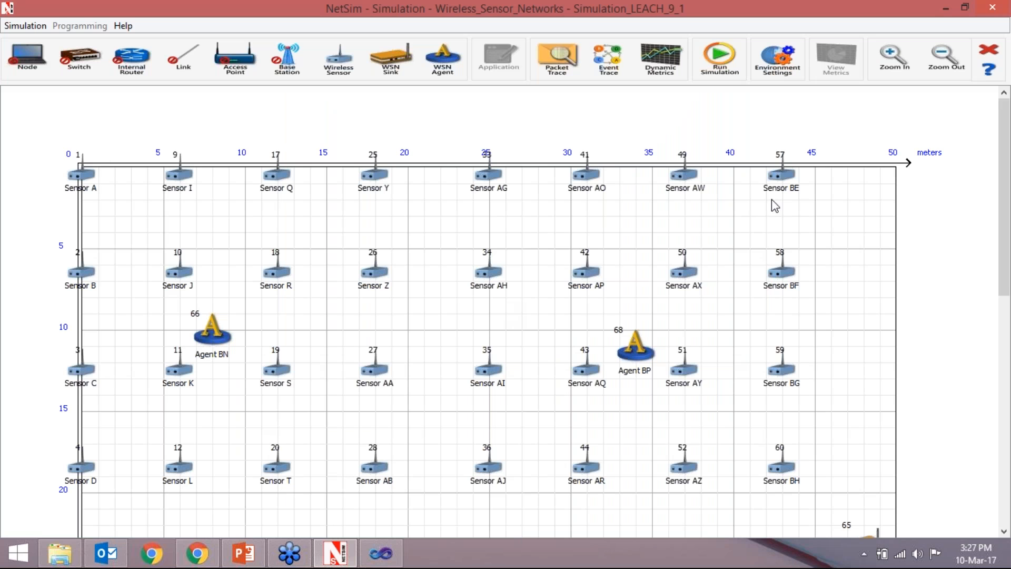
- Run the LEACH sensor network simulation for 100 s with recorded packet animation, continuing past the libDSR.dll and libZigbee.dll change warnings
mouse_move(1008, 136)
mouse_down()
mouse_move(1008, 208)
mouse_move(1008, 148)
mouse_up()
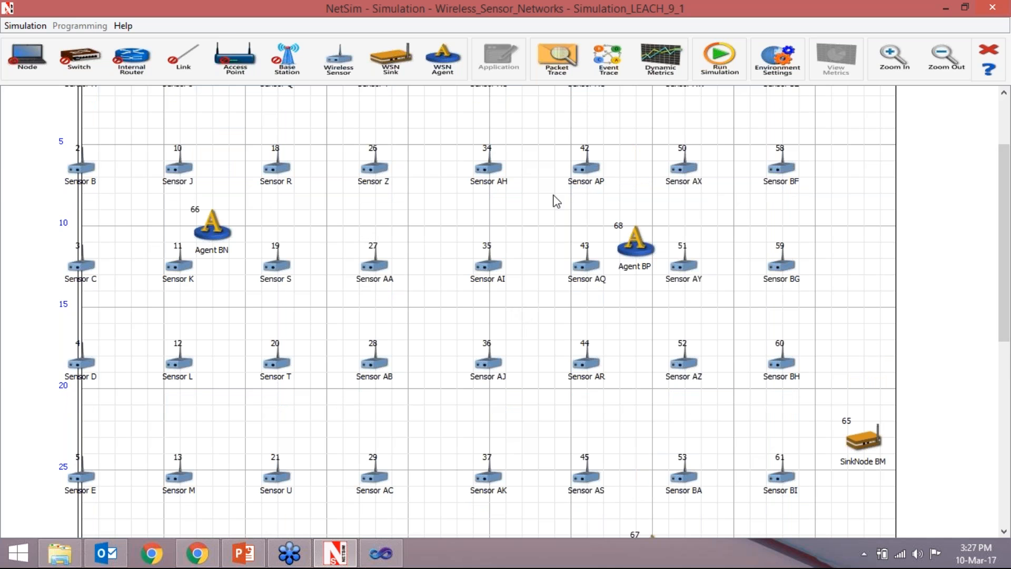
click(716, 58)
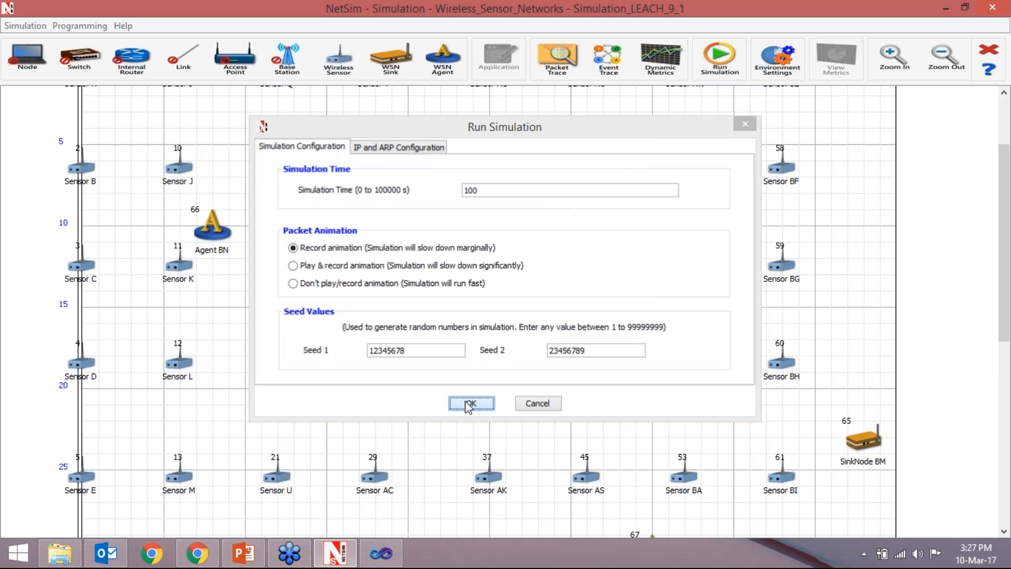
click(466, 400)
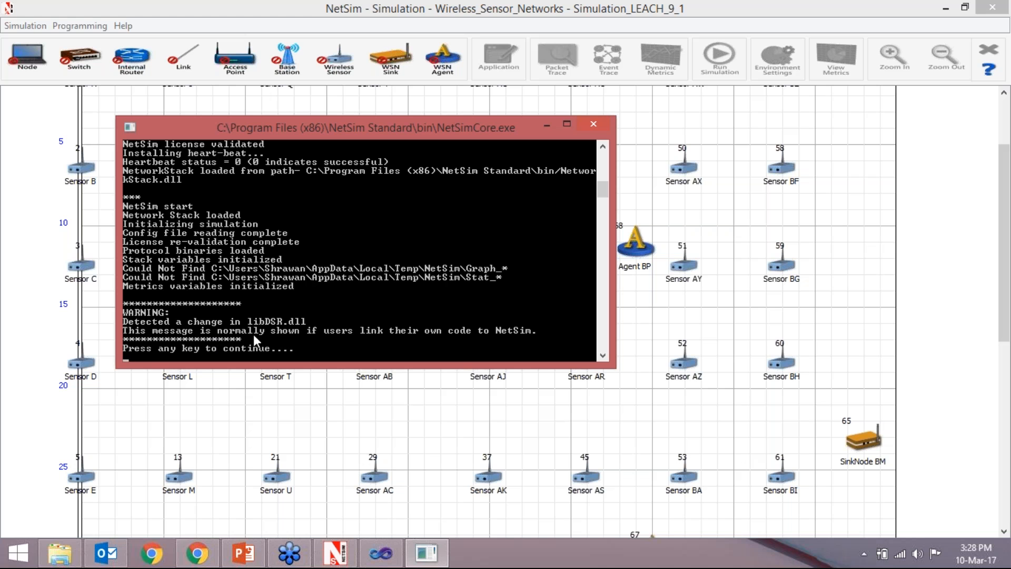
key(Return)
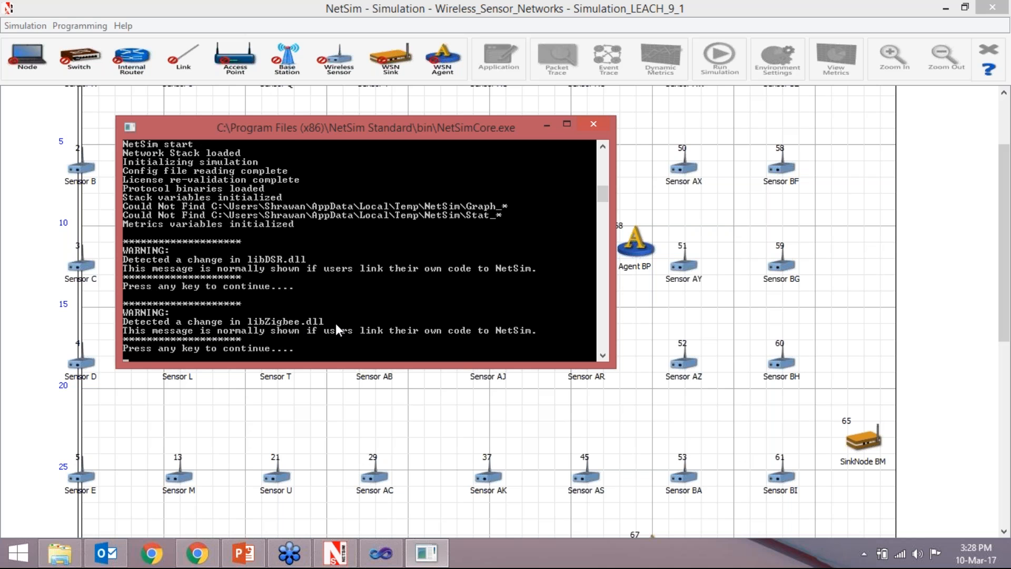
key(Return)
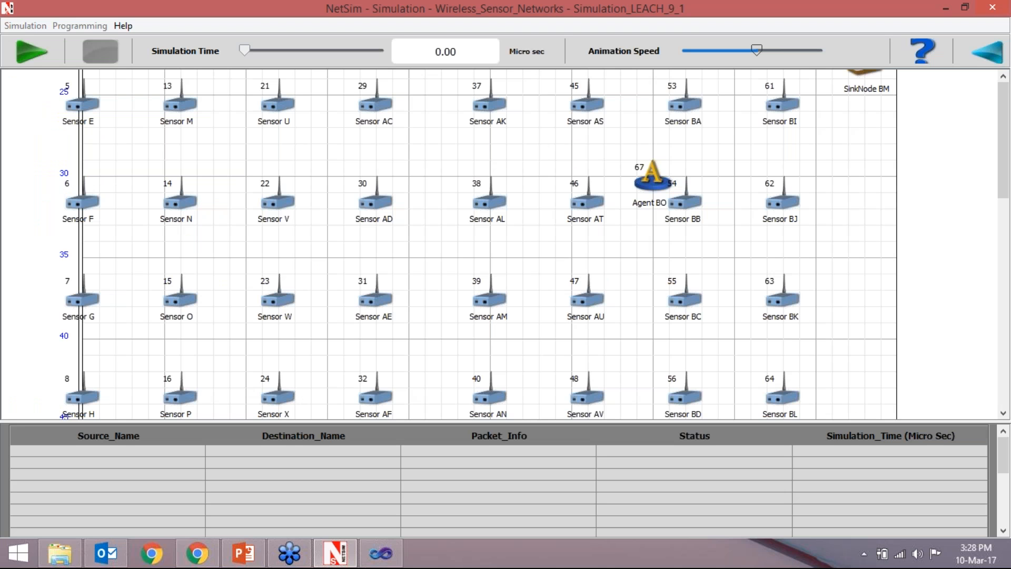
- Play the sensor network's packet animation at nearly maximum speed, then leave it for the performance metrics
drag(1003, 176, 1003, 168)
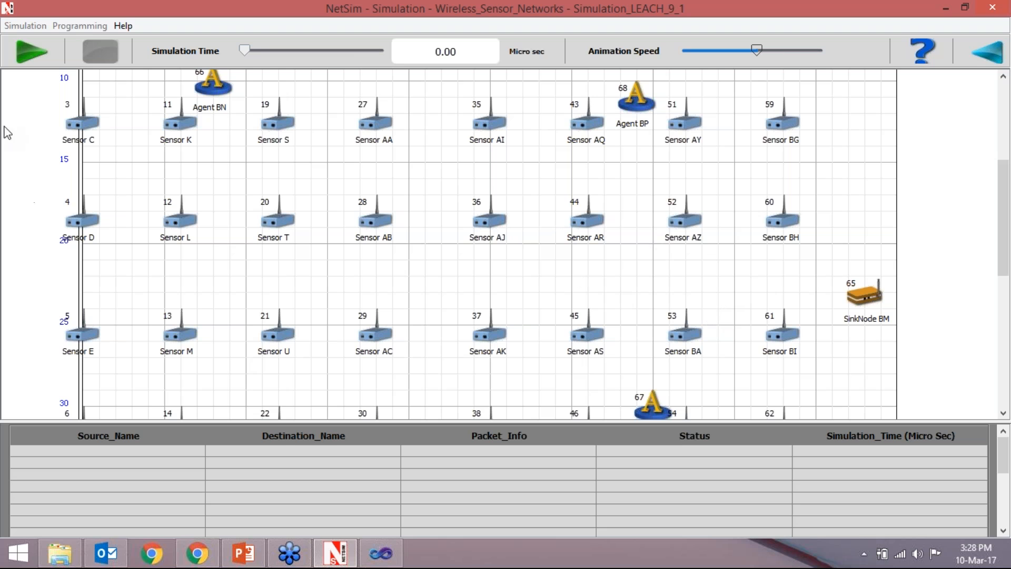
click(28, 52)
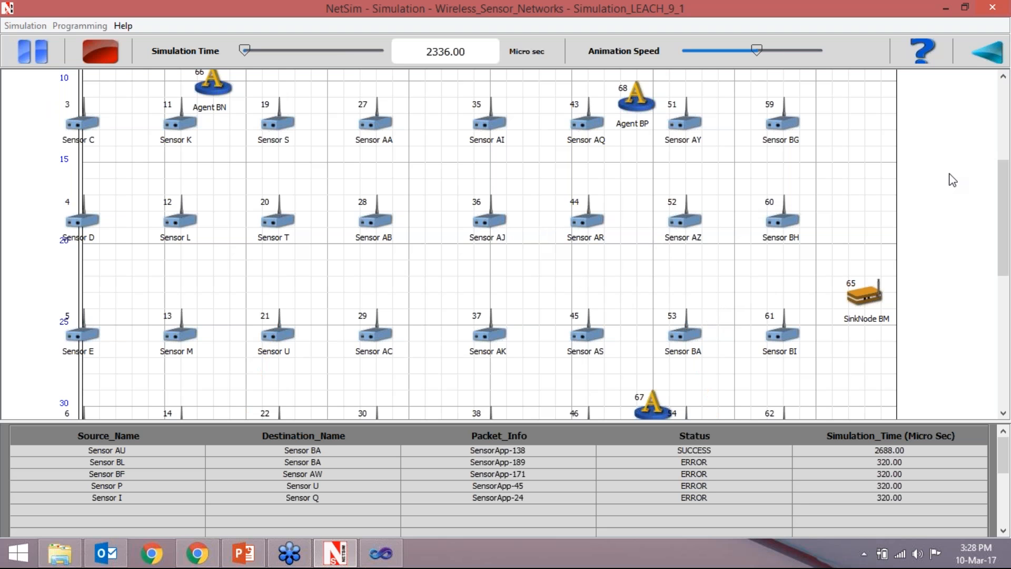
drag(1006, 176, 1006, 198)
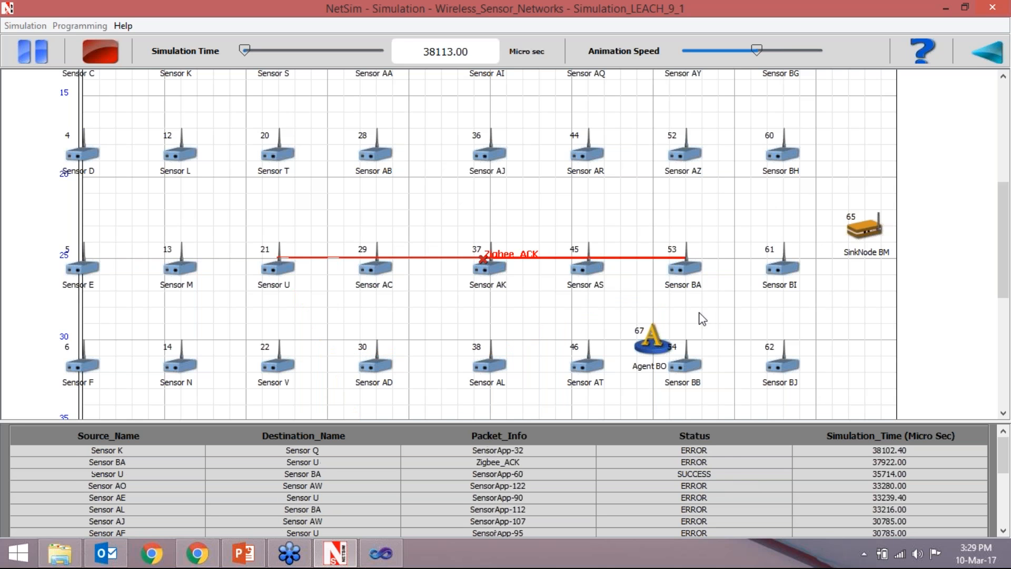
drag(760, 52, 813, 50)
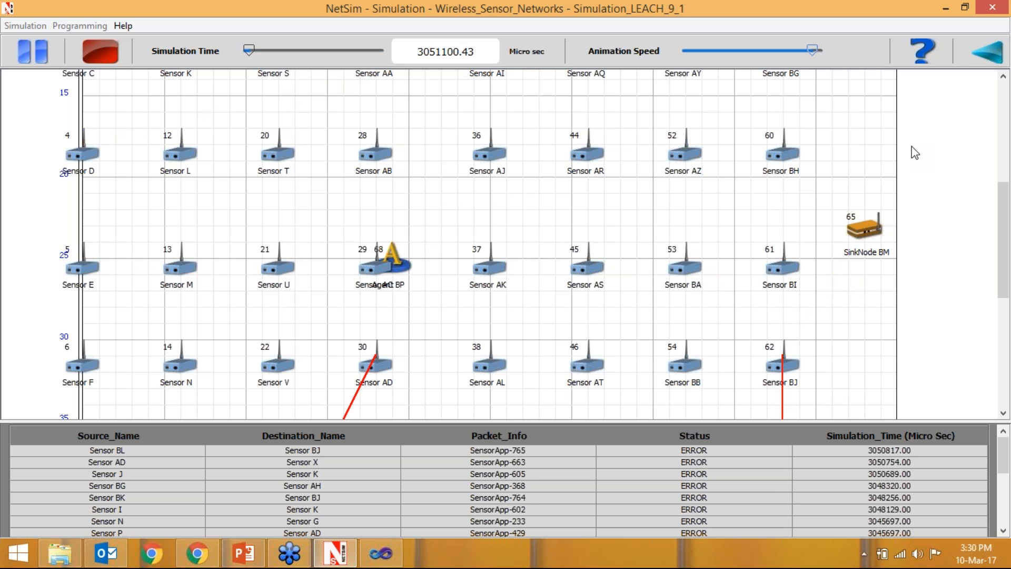
click(992, 55)
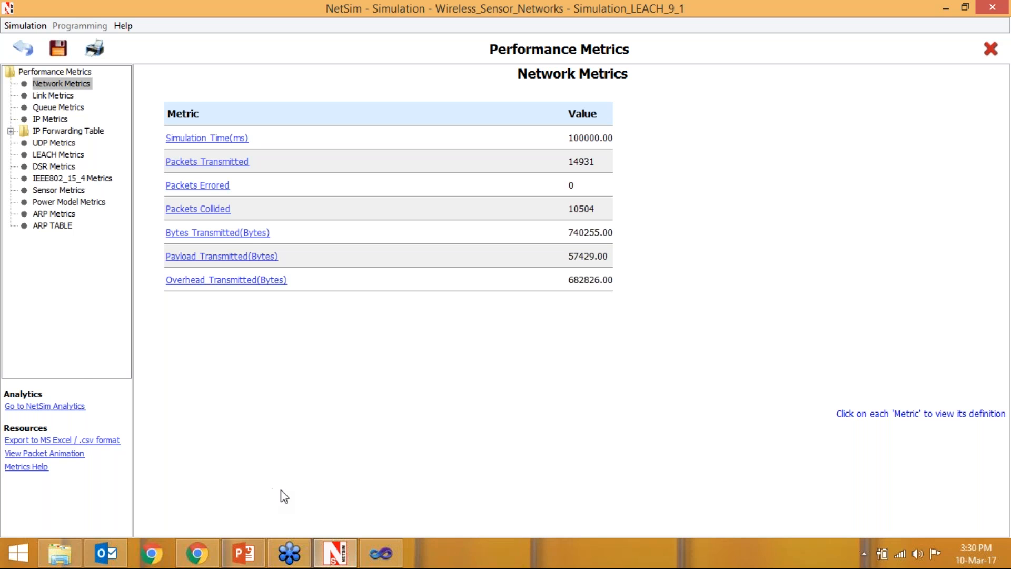
- Switch to PowerPoint and start the slide show from slide 18, "Simulation of LEACH in NetSim"
click(252, 554)
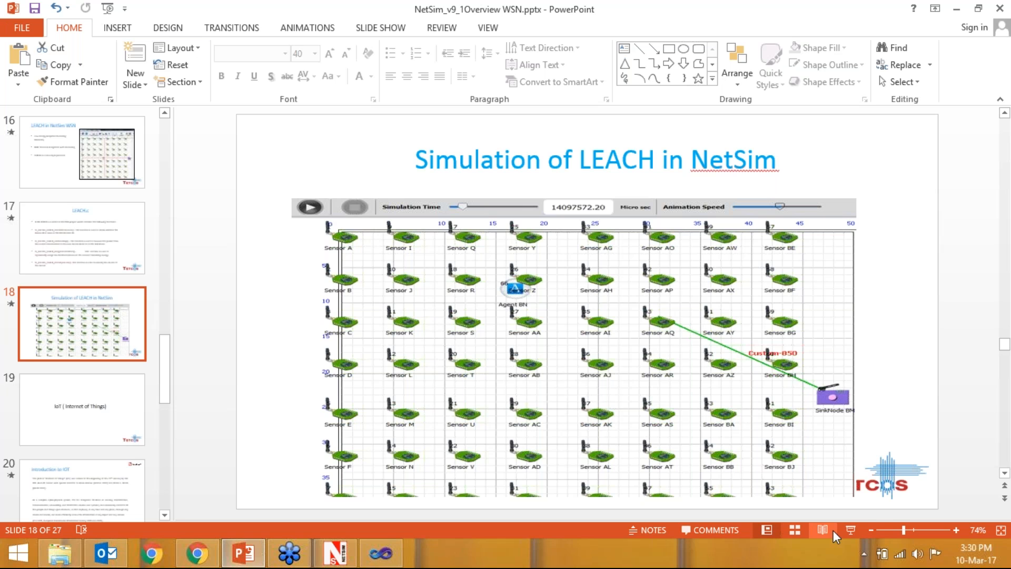
click(848, 529)
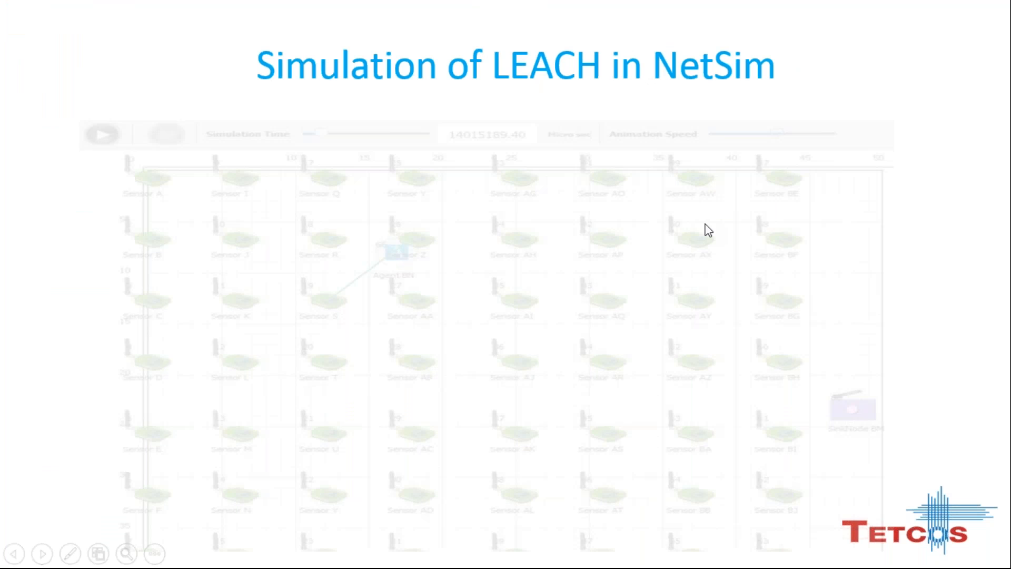
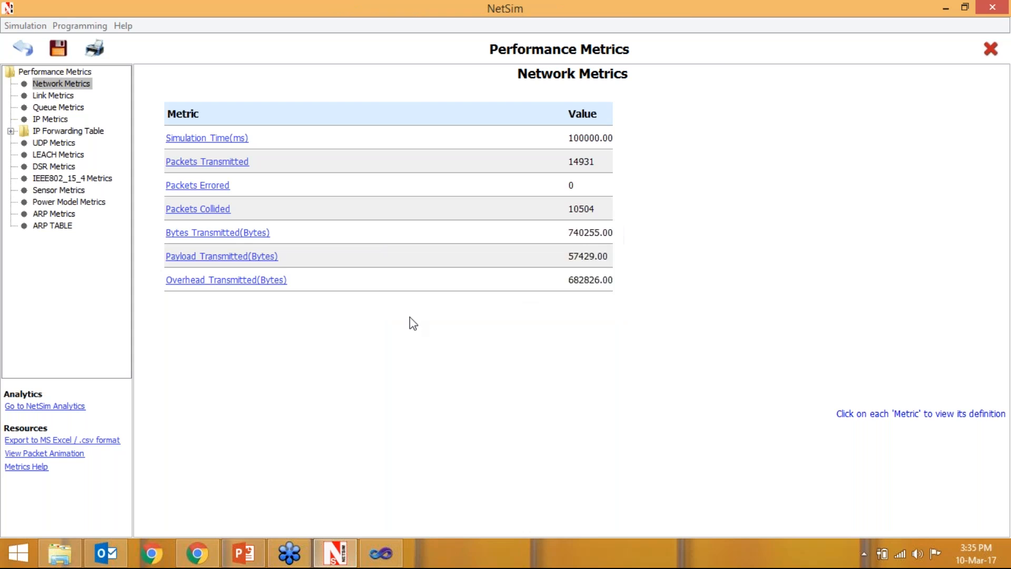
- Create a new Internet of Things network with a 100 m grid, a 50 m sensor grid side and 16 automatically, uniformly placed sensors
click(23, 27)
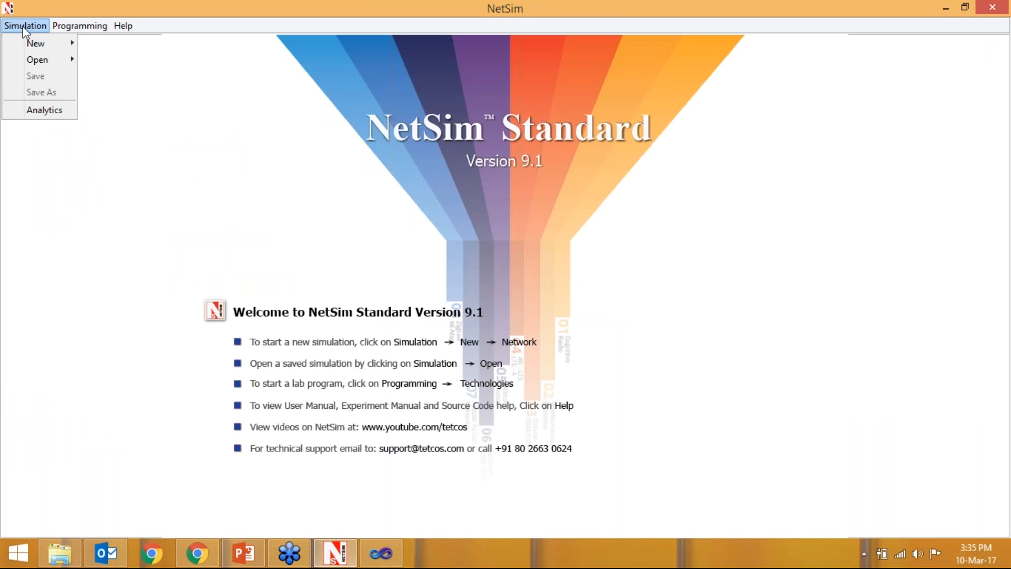
mouse_move(21, 40)
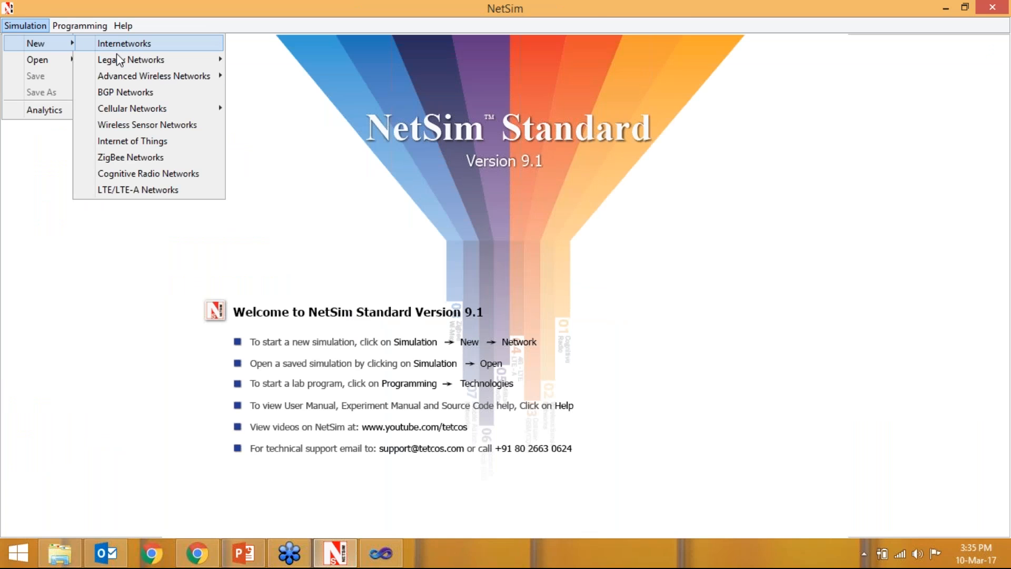
click(119, 141)
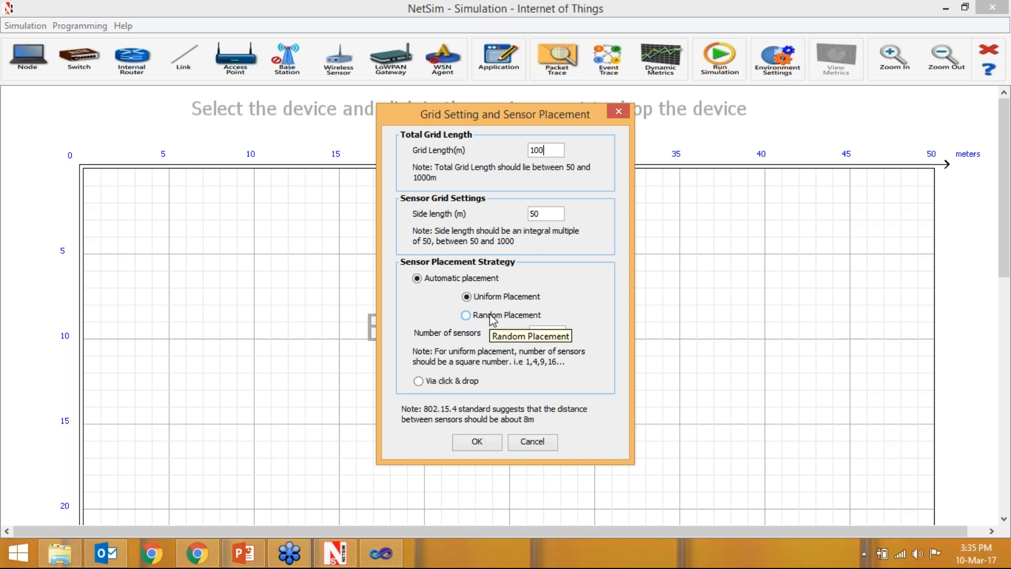
click(474, 440)
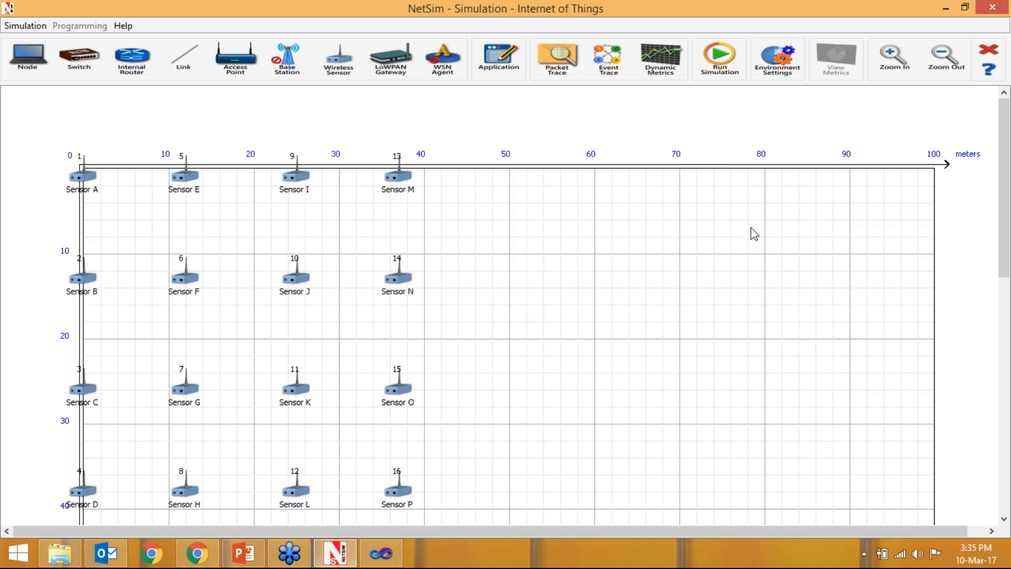
- Place a LoWPAN gateway at about (43, 23) m beside Sensor O and a router just beyond it, away from the sensors
click(392, 62)
click(432, 371)
right_click(554, 315)
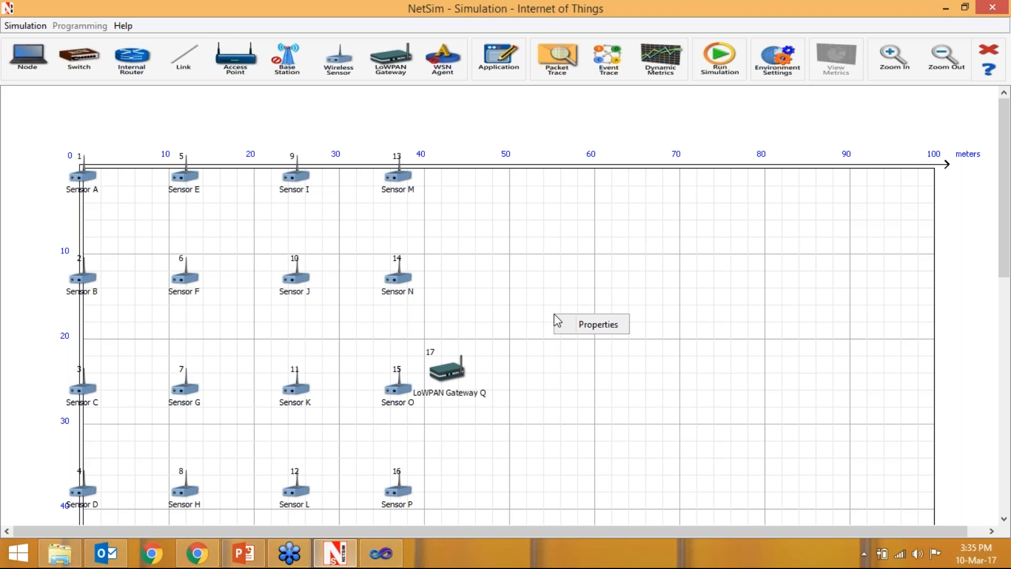
click(509, 349)
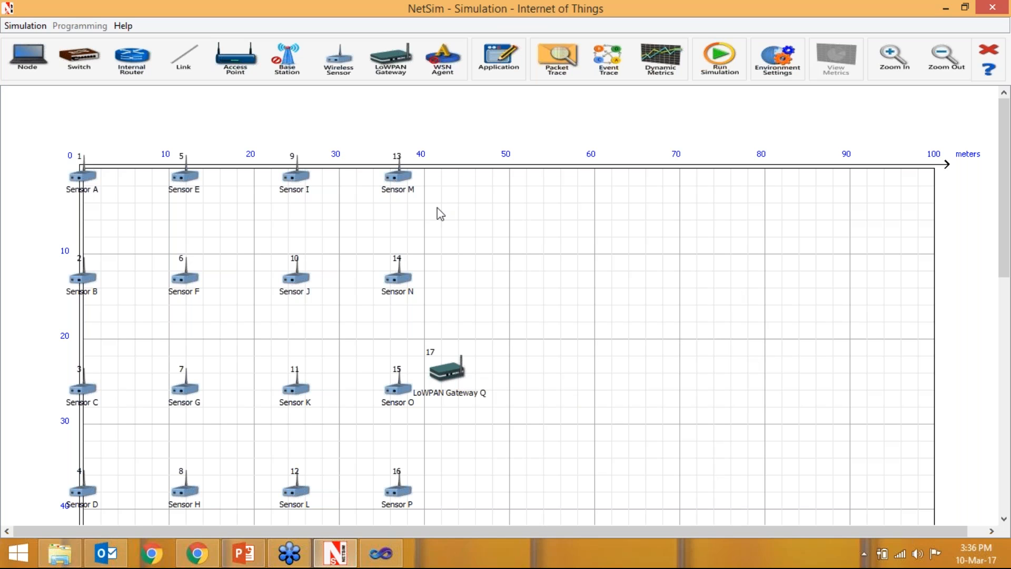
click(132, 57)
drag(139, 111, 538, 357)
right_click(616, 397)
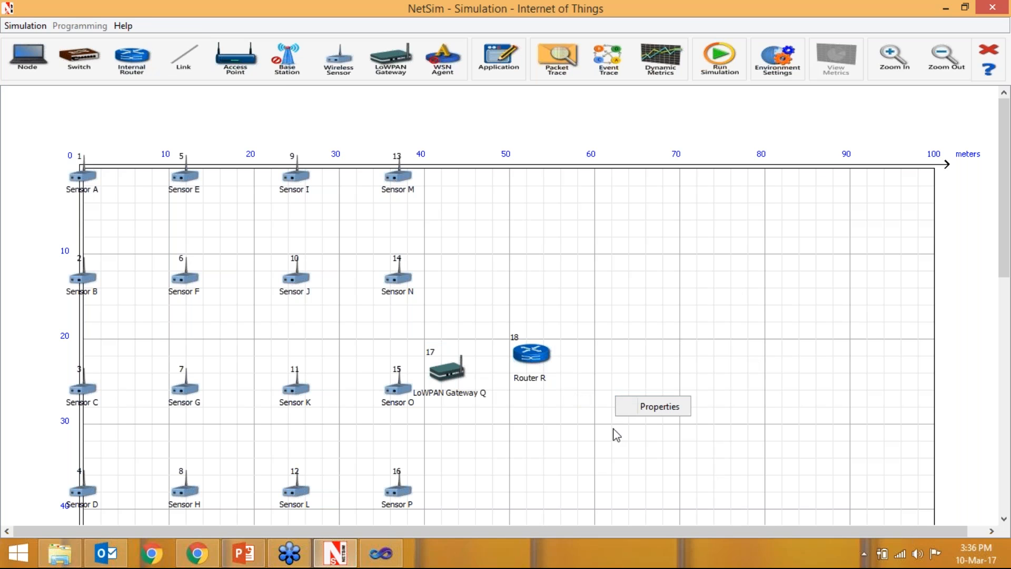
- Place a switch below the router at about the 30 m row and an access point above it near (60, 17) m
click(80, 63)
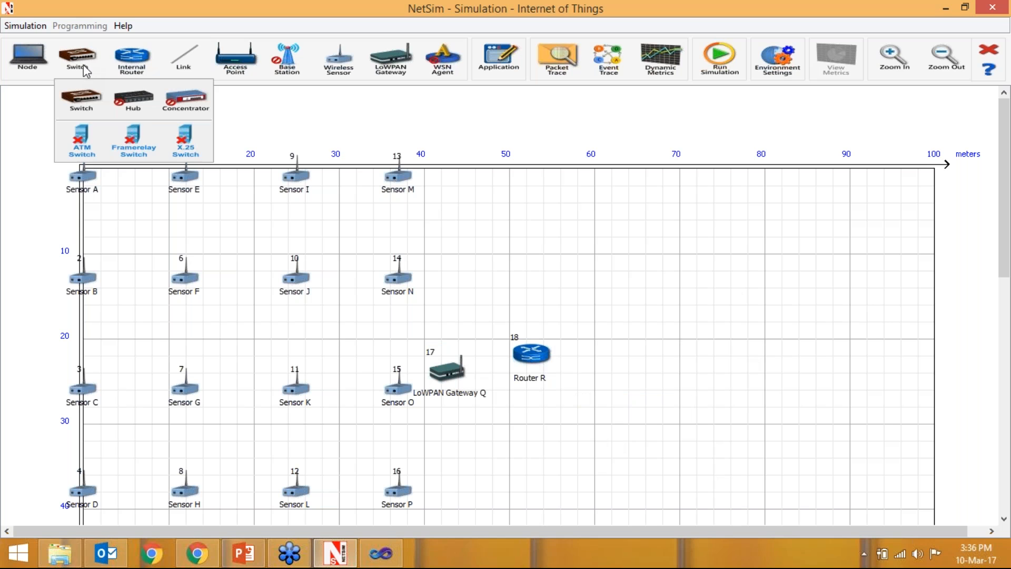
drag(93, 98, 601, 424)
right_click(626, 309)
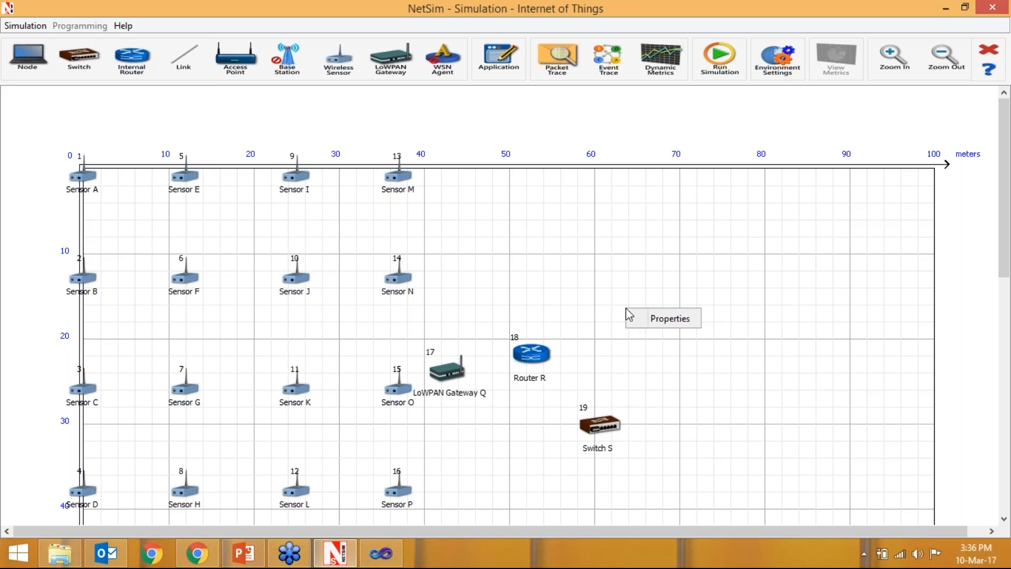
click(213, 54)
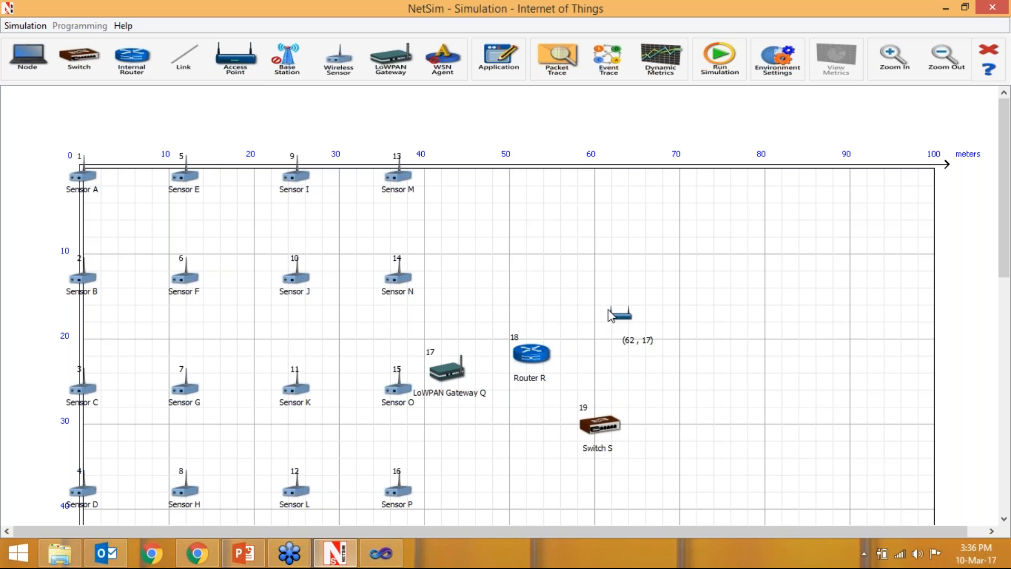
click(608, 316)
right_click(762, 370)
click(626, 366)
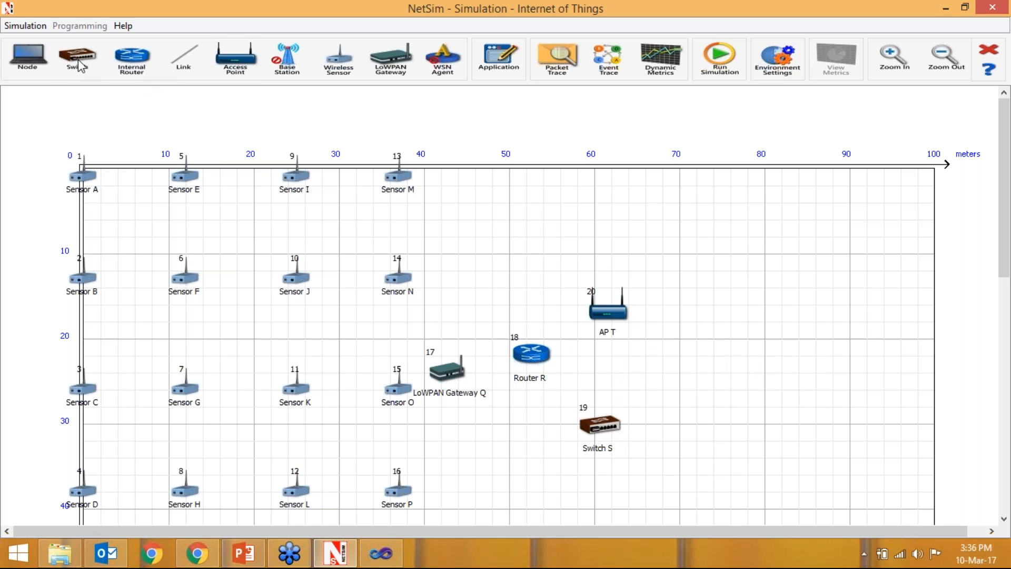
- Place a wired node beyond the switch and a wireless node beyond the access point
click(27, 53)
click(29, 98)
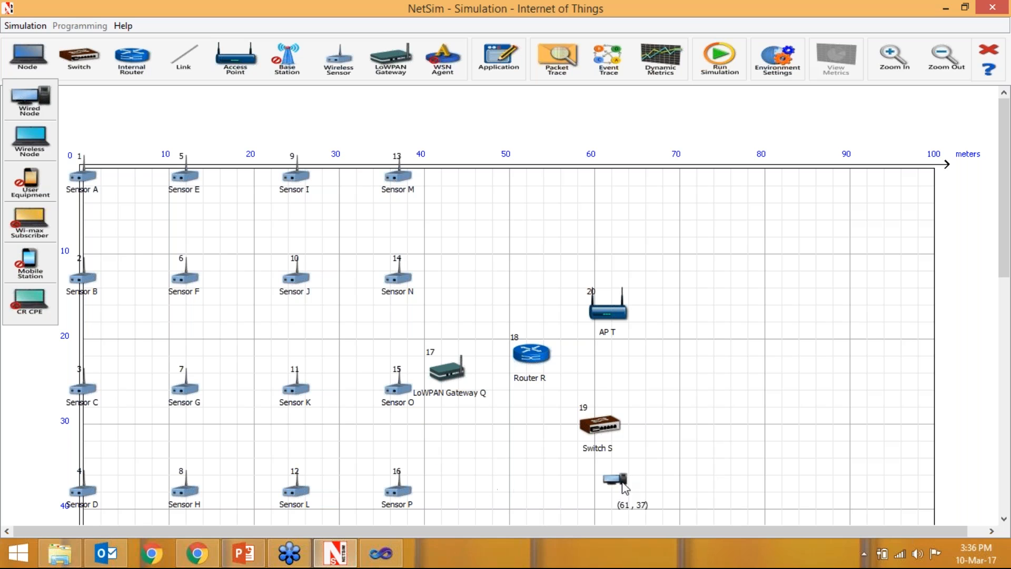
click(687, 477)
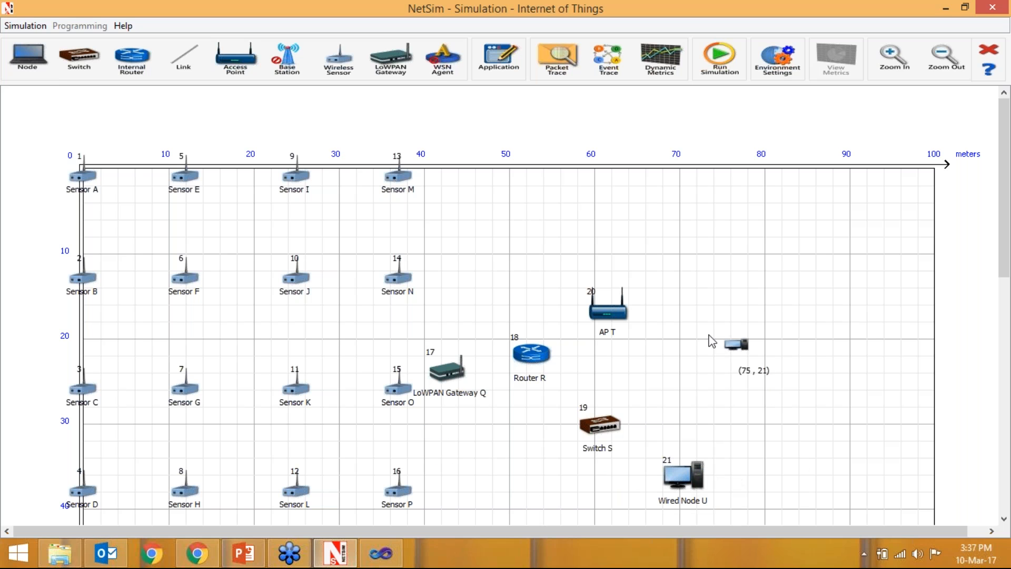
right_click(523, 207)
click(30, 63)
click(30, 65)
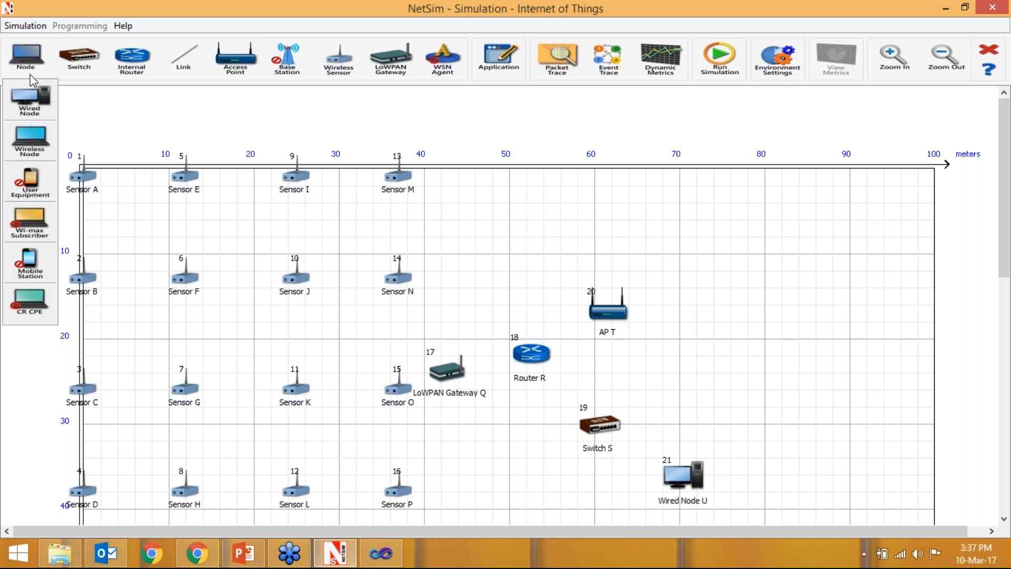
click(29, 139)
click(726, 275)
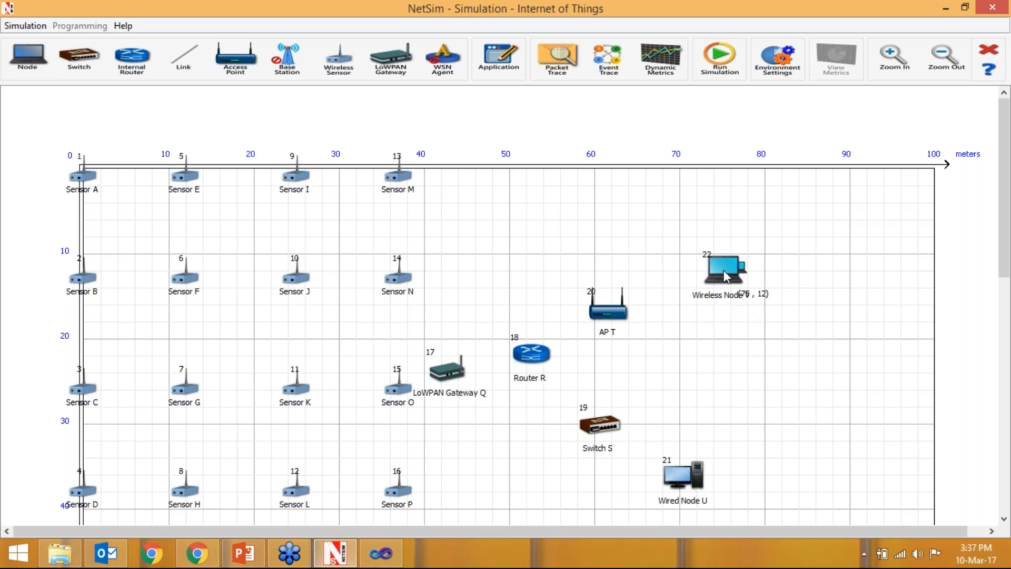
right_click(762, 389)
click(737, 379)
- Wire the router to the LoWPAN gateway, access point and switch, and wire the switch to the wired node
click(174, 66)
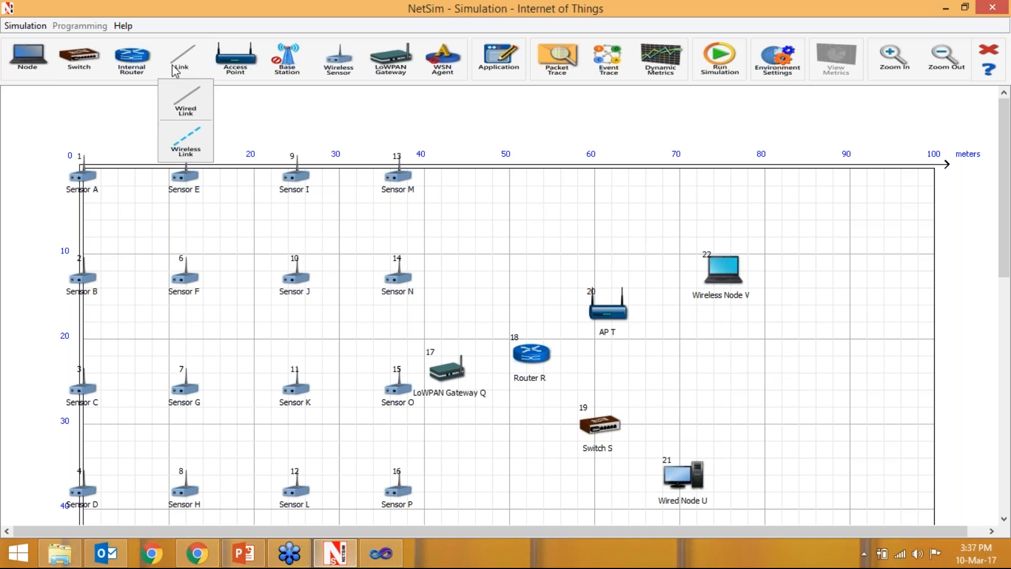
click(182, 104)
click(444, 371)
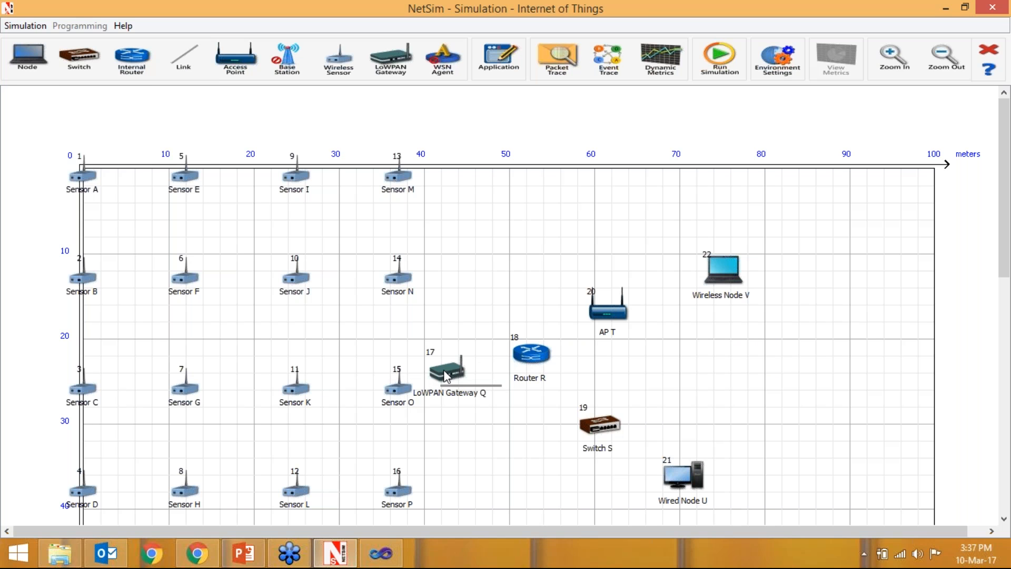
click(530, 354)
click(530, 354)
click(600, 316)
click(531, 354)
click(604, 433)
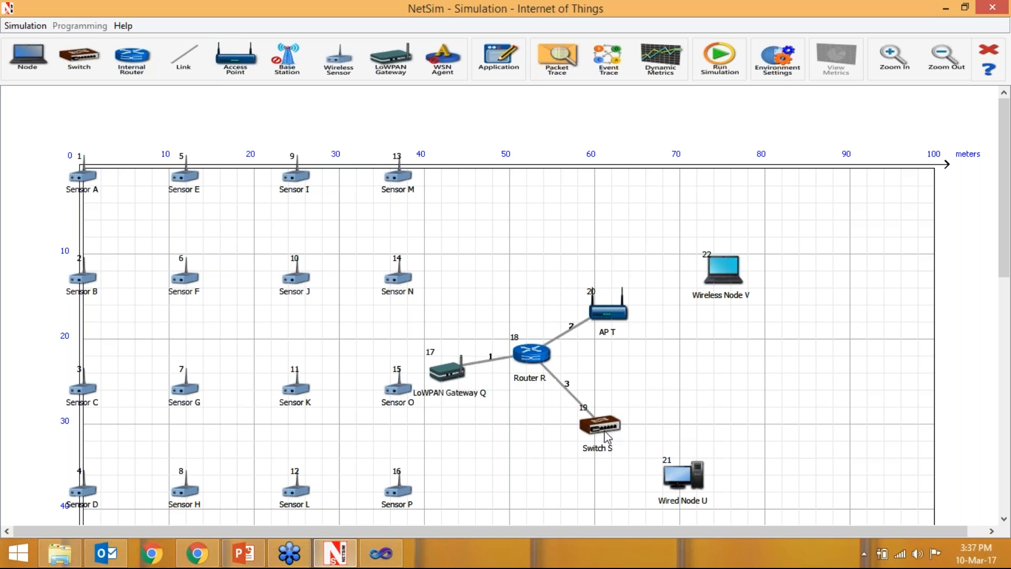
click(604, 433)
click(682, 476)
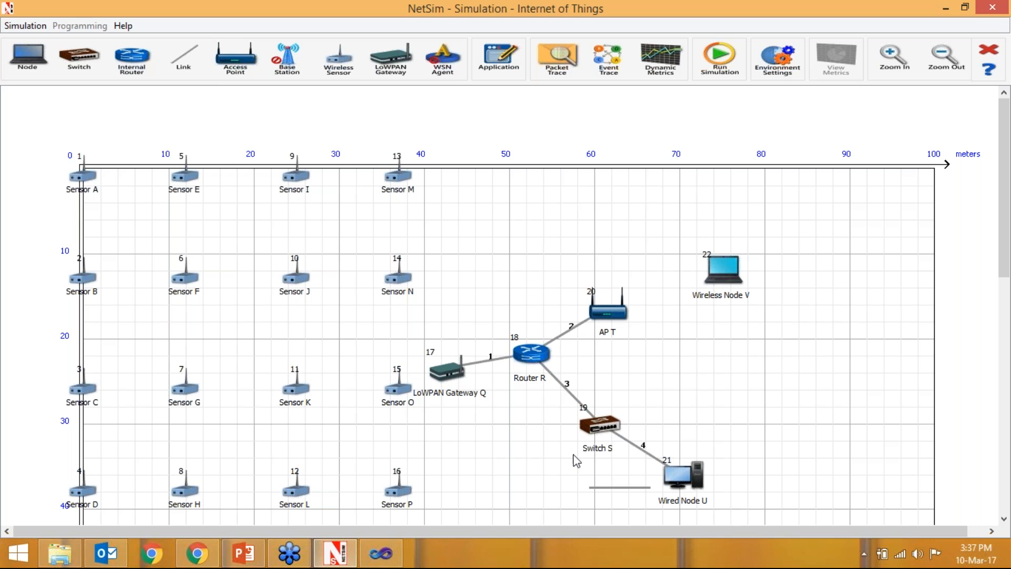
- Connect the wireless node to the access point with a wireless link, and place an Application above the network grid
click(184, 58)
click(187, 141)
click(724, 265)
click(621, 312)
right_click(714, 350)
click(831, 343)
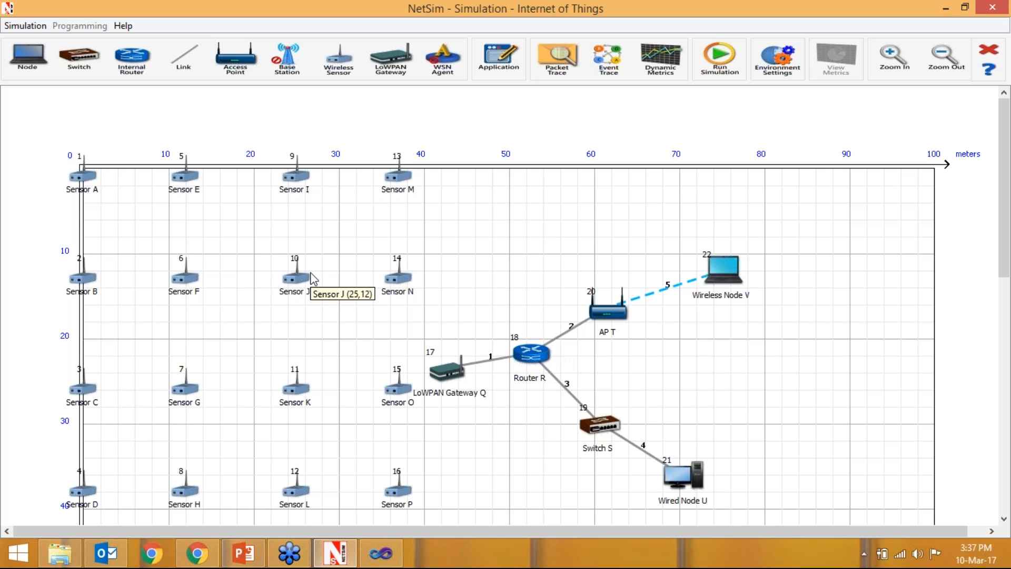
scroll(379, 300, up, 1)
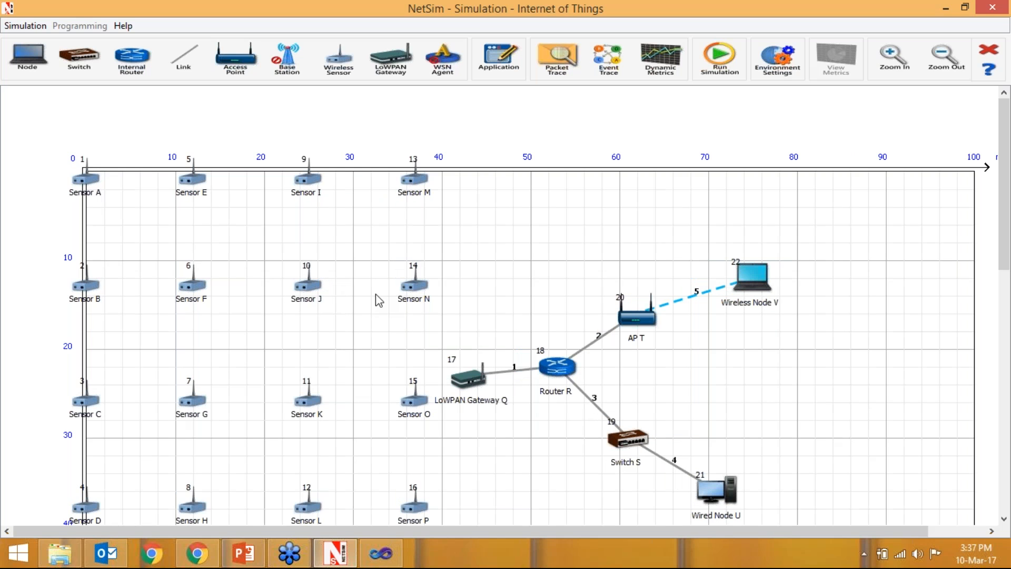
drag(493, 62, 480, 124)
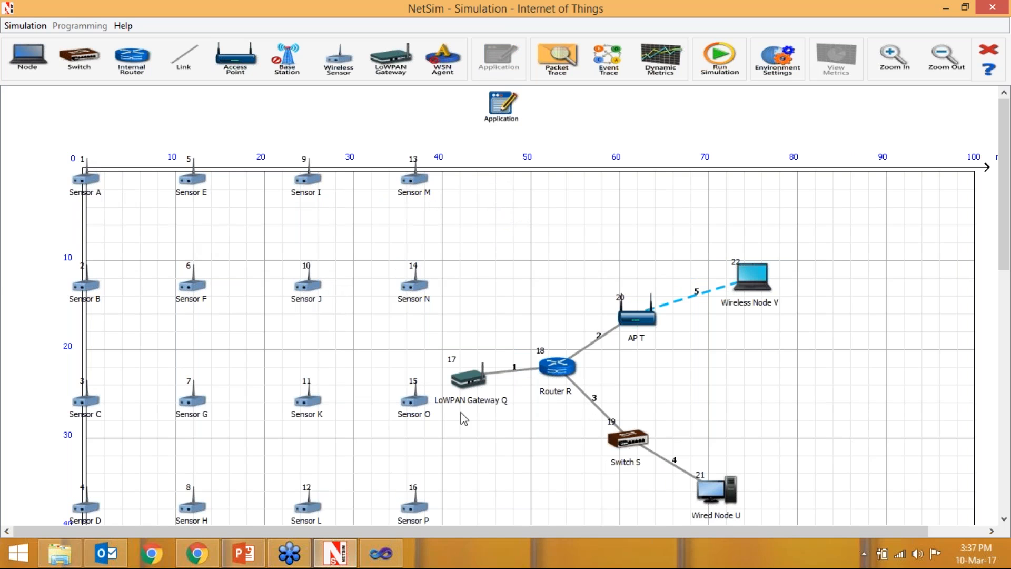
- Review the LoWPAN gateway's transport layer, network layer, Zigbee interface and WAN interface properties, including the WAN scheduling and buffer size options
right_click(470, 379)
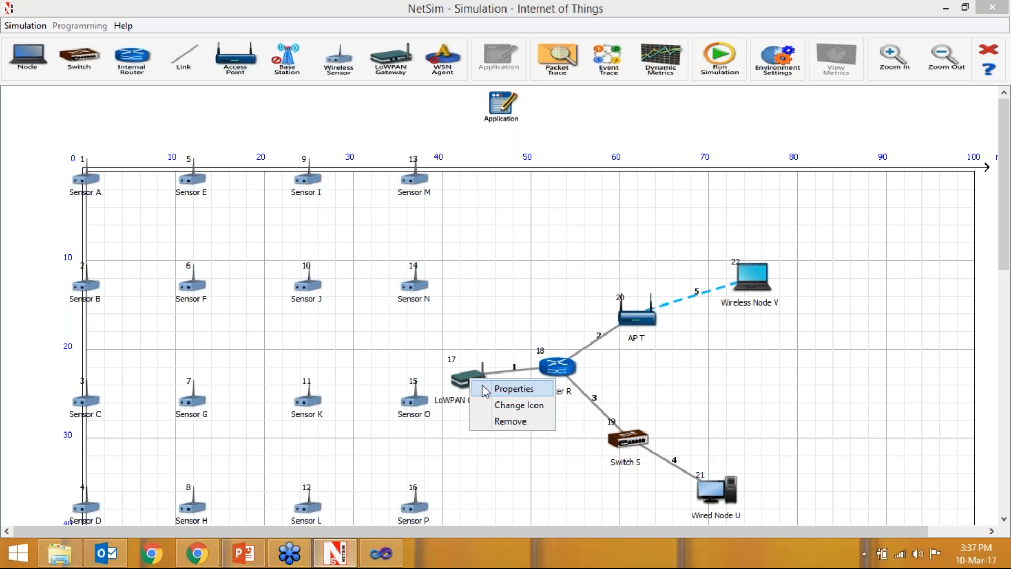
click(485, 390)
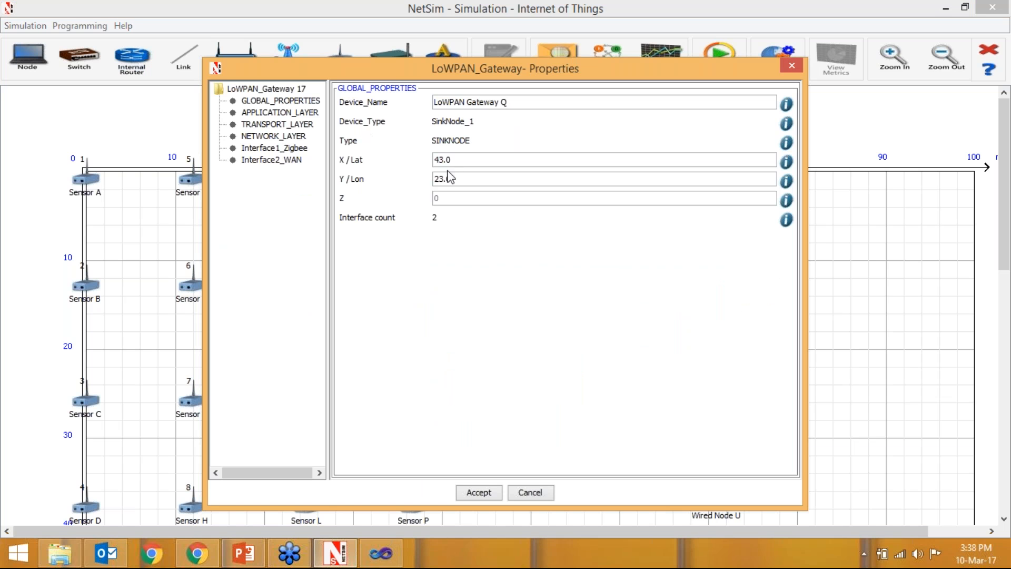
click(287, 124)
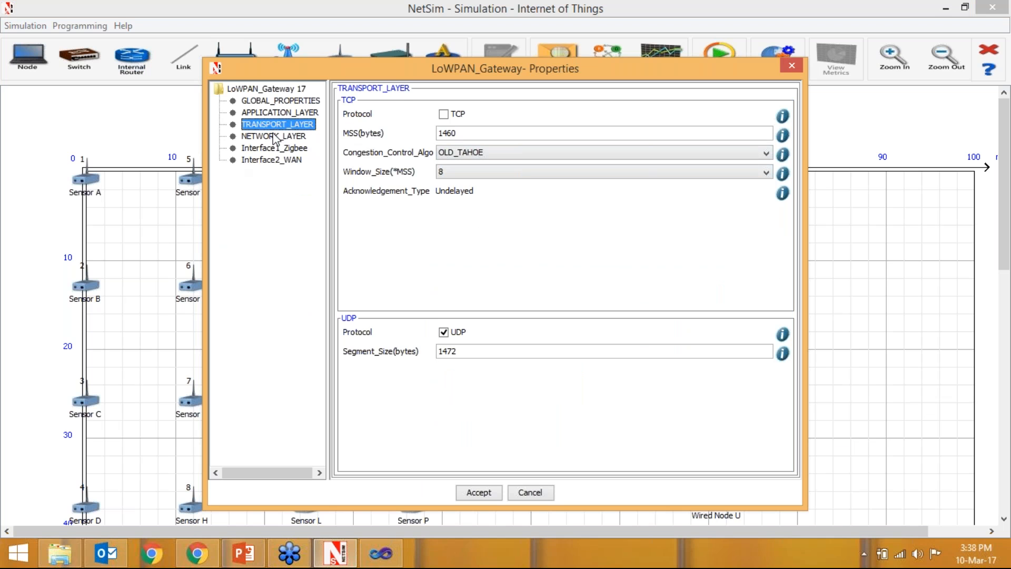
click(274, 138)
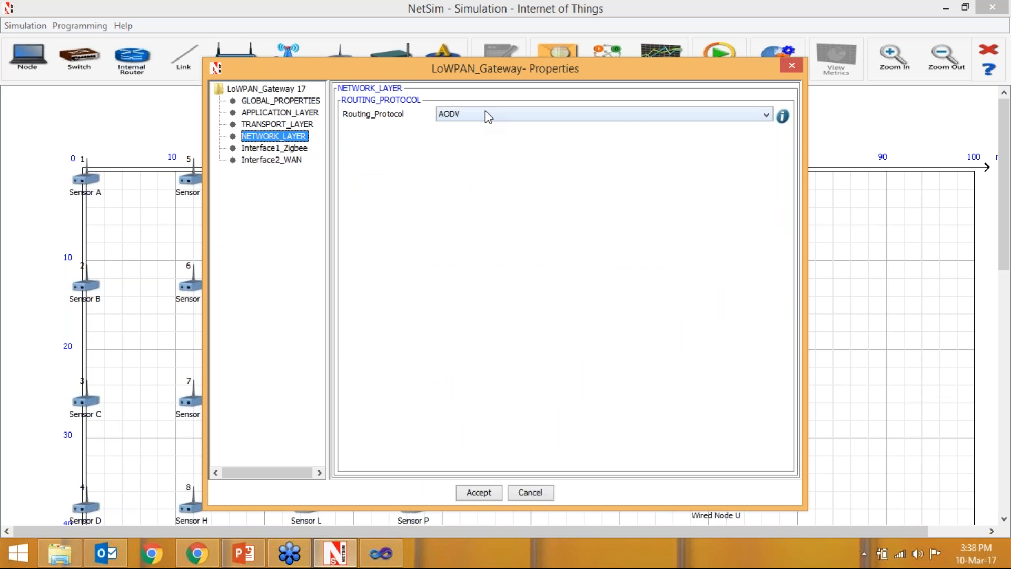
click(263, 149)
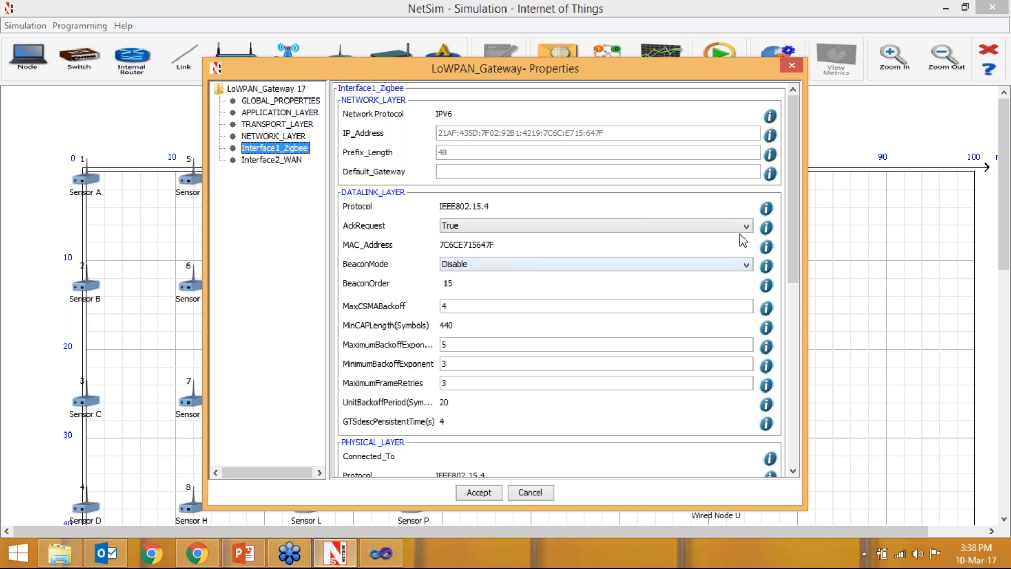
drag(794, 193, 793, 381)
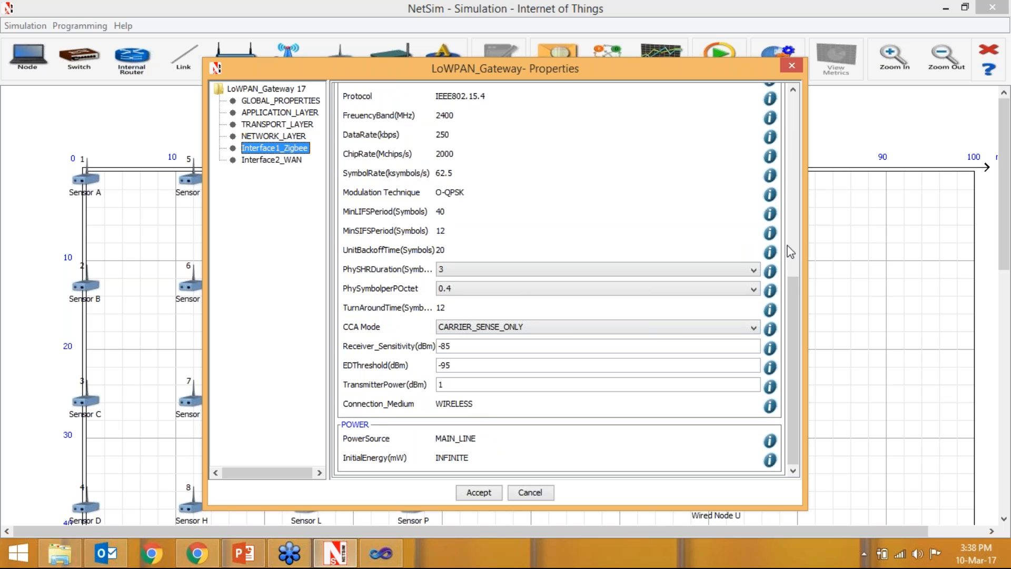
drag(794, 299, 791, 270)
click(259, 160)
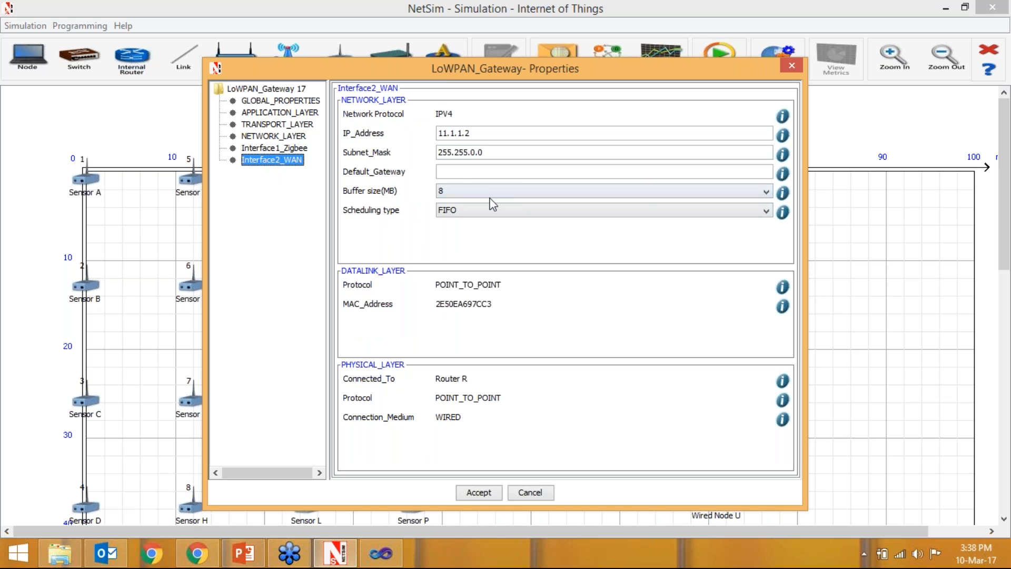
click(481, 208)
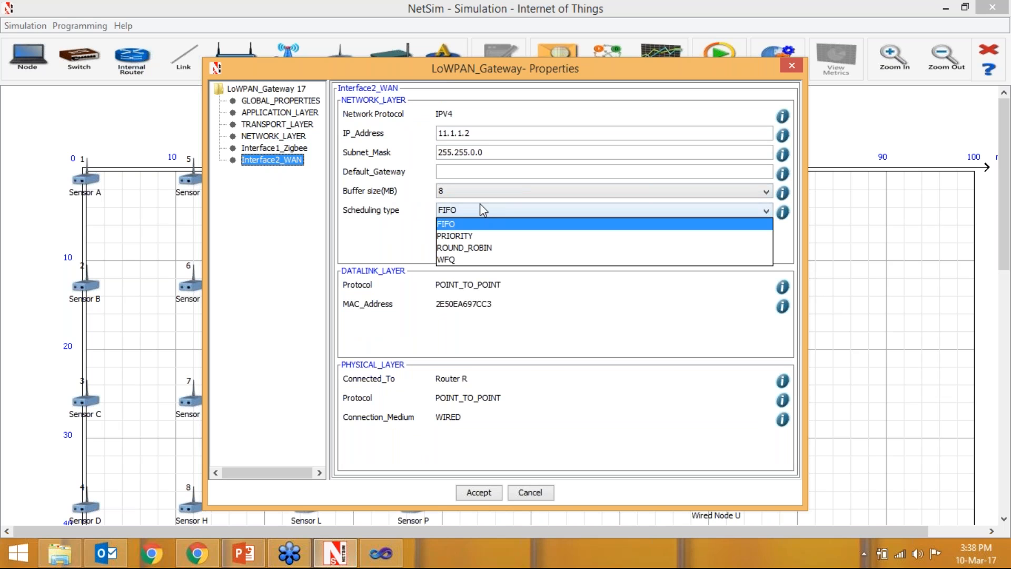
click(480, 191)
click(477, 204)
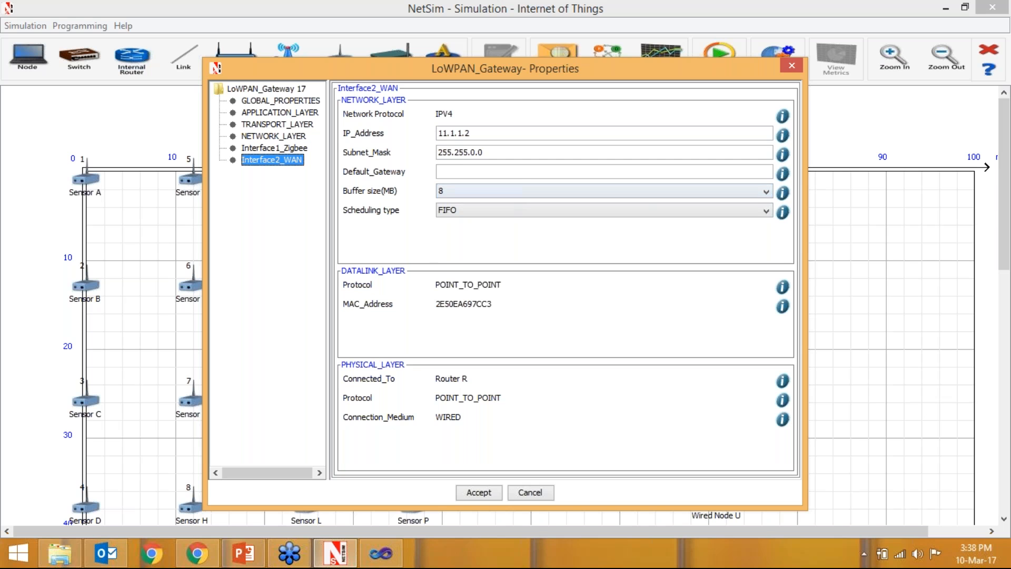
click(482, 492)
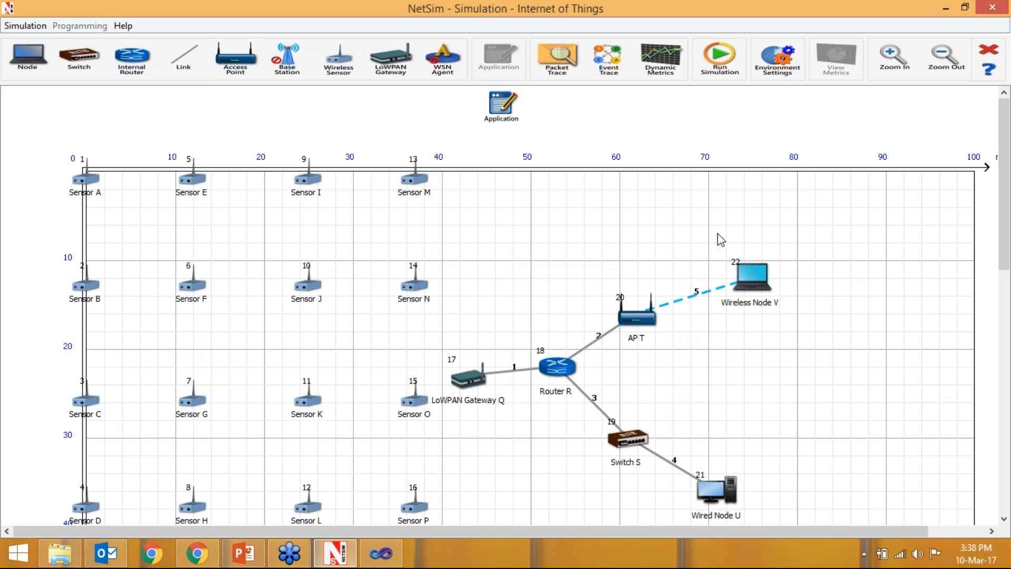
- Open the Application's properties and set the source ID of Application1 to 6
right_click(505, 112)
click(523, 118)
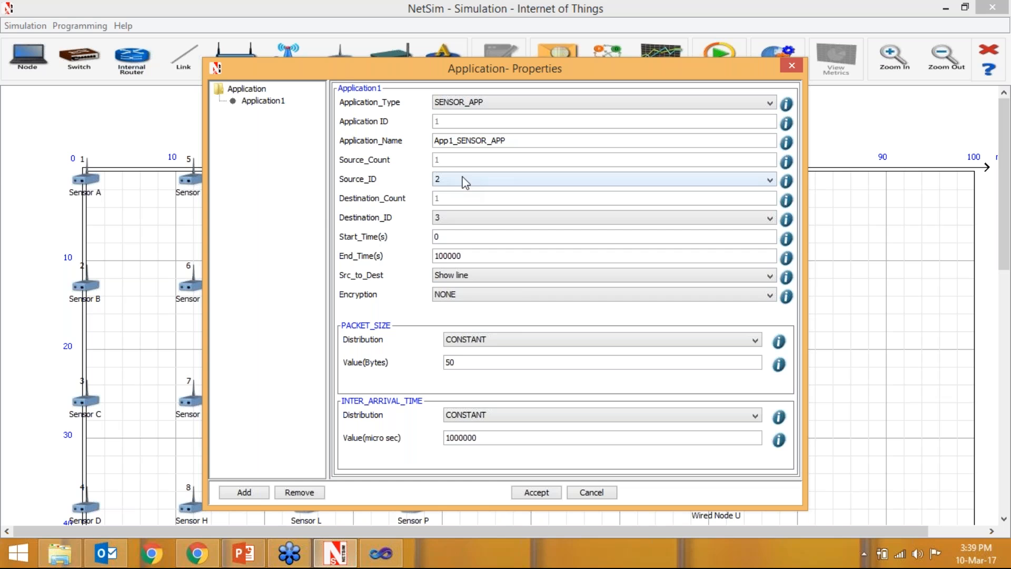
click(456, 181)
scroll(497, 219, down, 3)
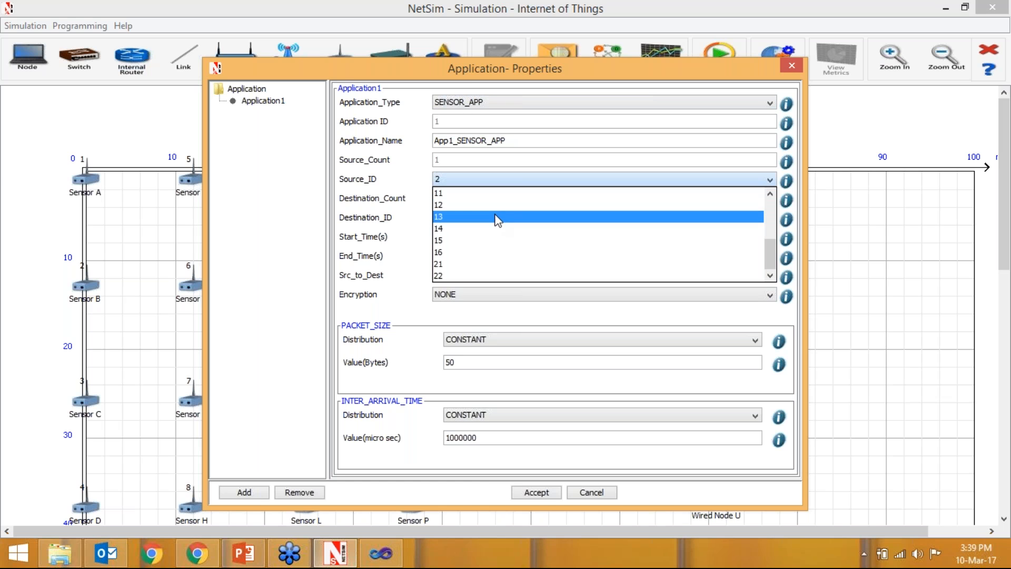
scroll(508, 228, up, 3)
drag(467, 66, 605, 238)
drag(605, 202, 460, 399)
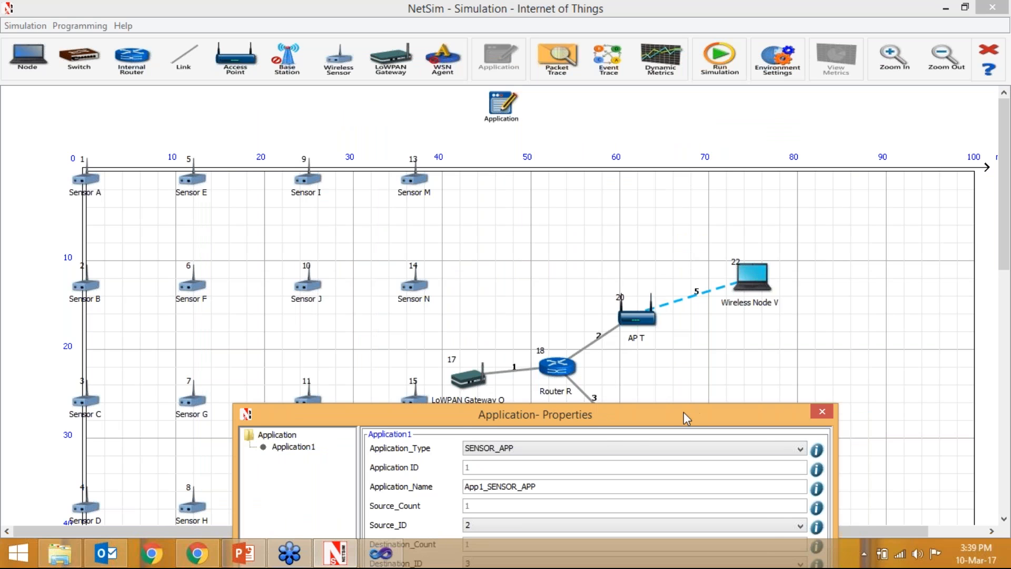
drag(681, 416, 651, 61)
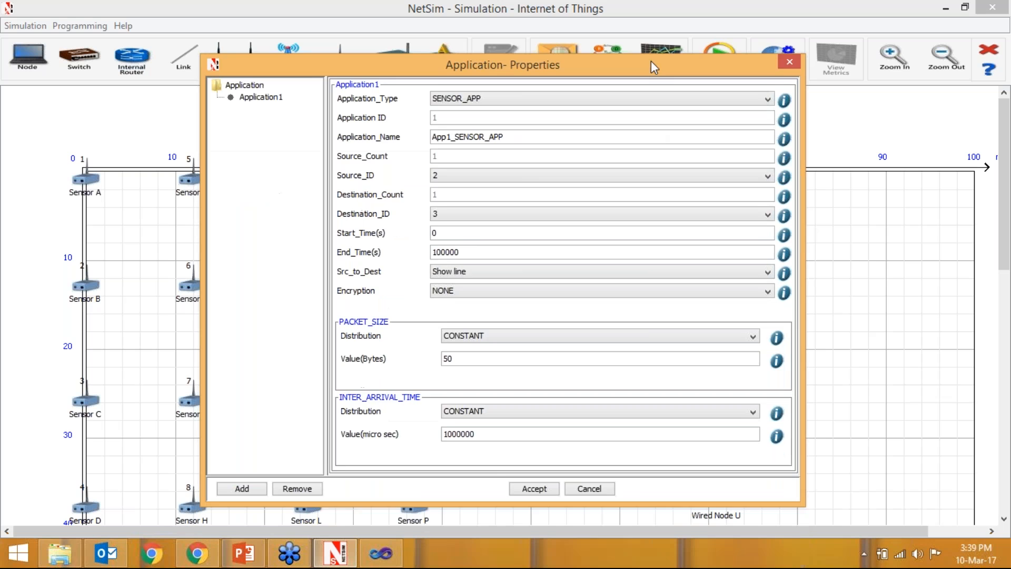
click(548, 162)
click(527, 234)
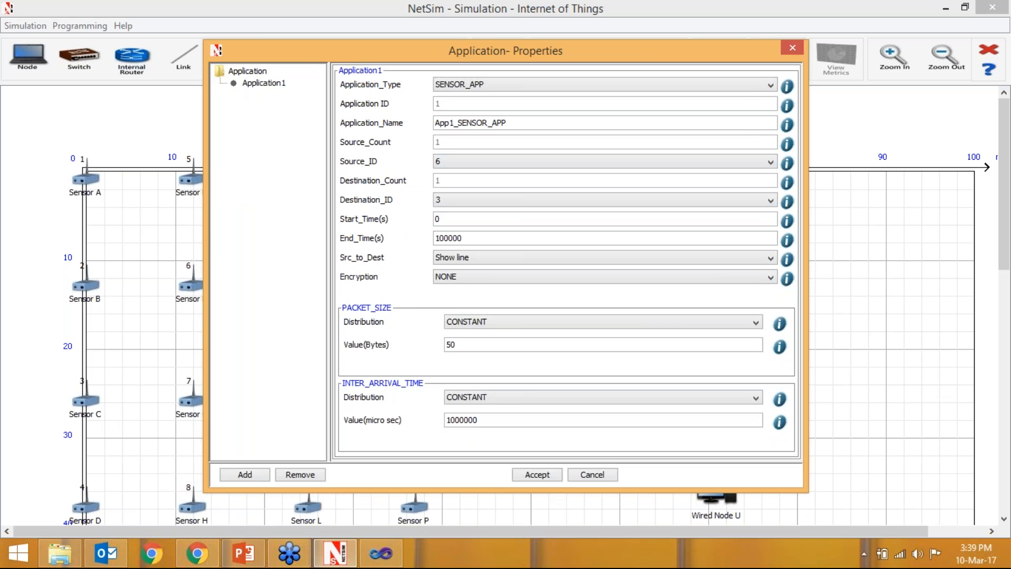
- Set the destination ID of Application1 to 22, keeping the packet size distribution at CONSTANT
click(527, 200)
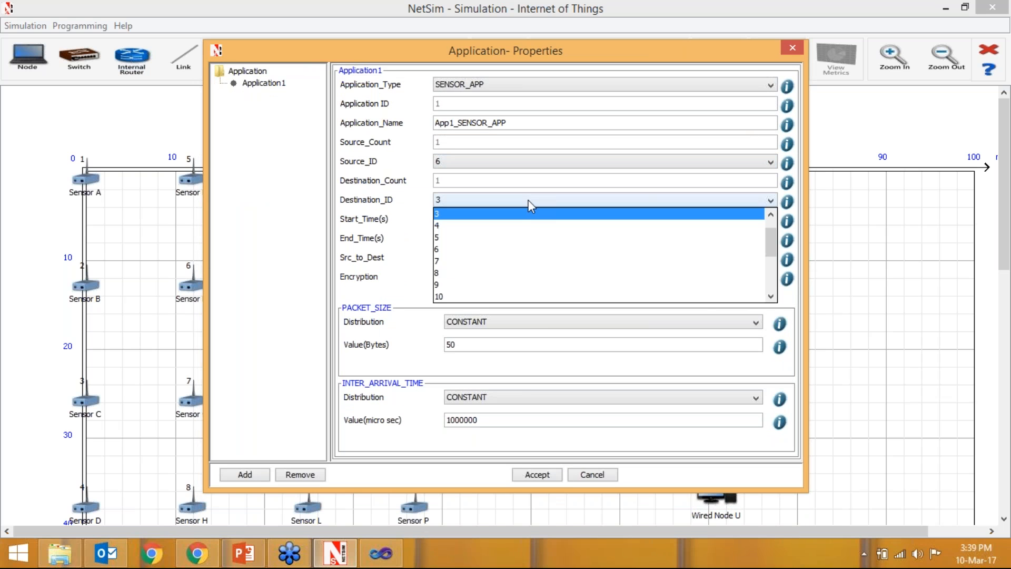
scroll(516, 276, down, 3)
click(513, 285)
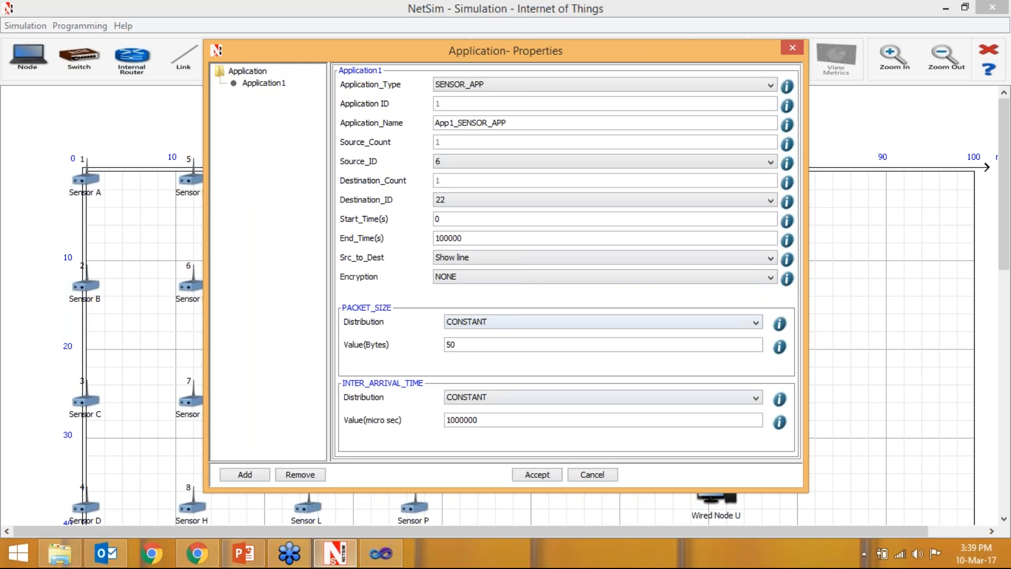
click(484, 323)
click(483, 332)
drag(525, 66, 362, 480)
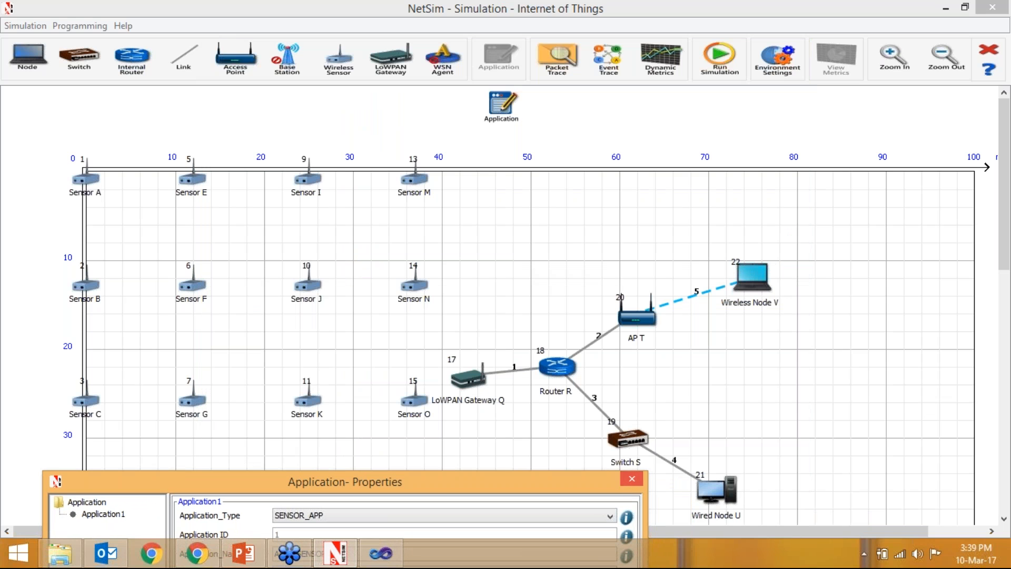
drag(437, 492, 578, 35)
click(527, 141)
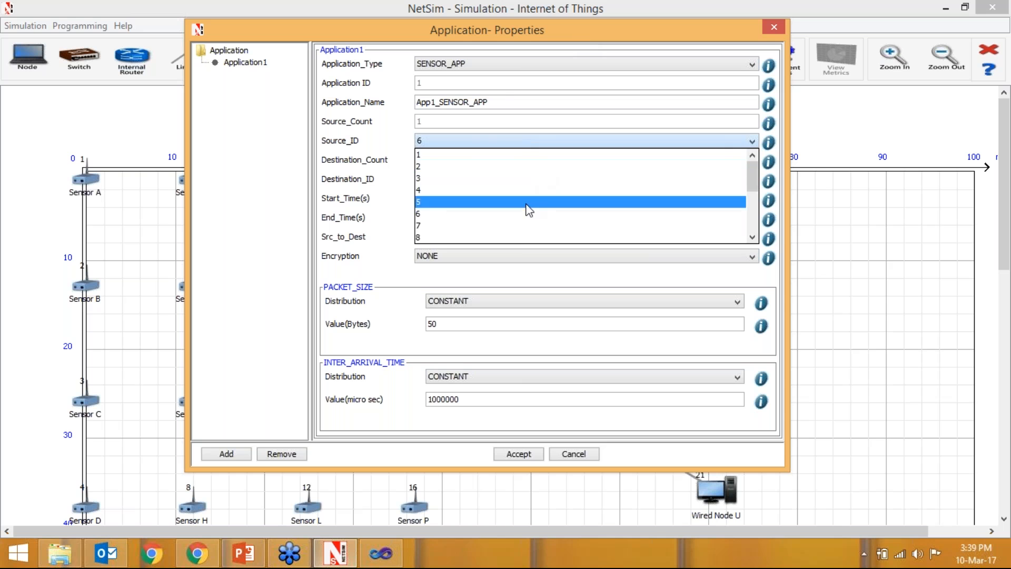
click(520, 238)
click(506, 141)
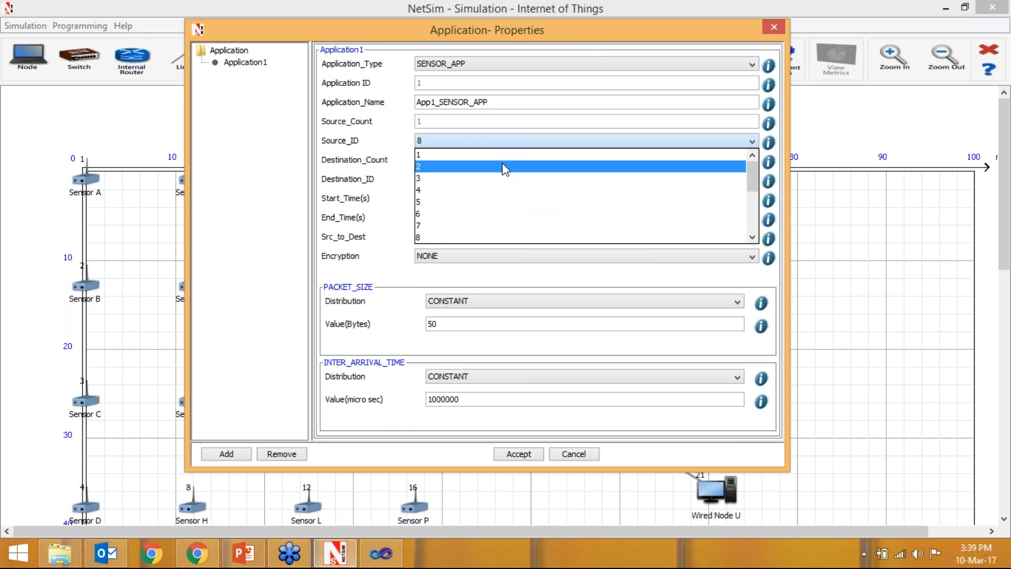
click(482, 208)
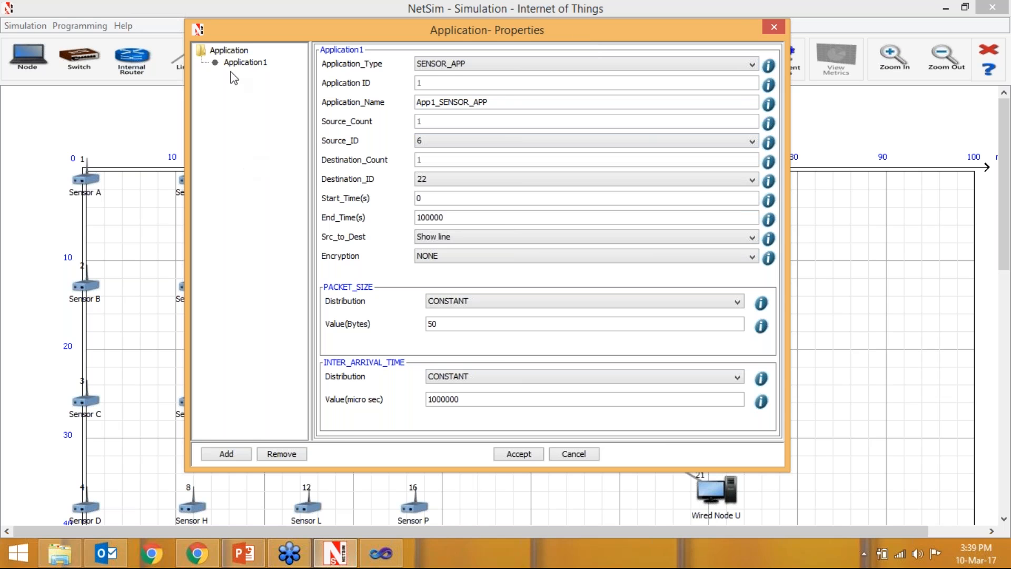
- Add a second SENSOR_APP application with source ID 8 and destination ID 21, and accept the application settings
click(229, 454)
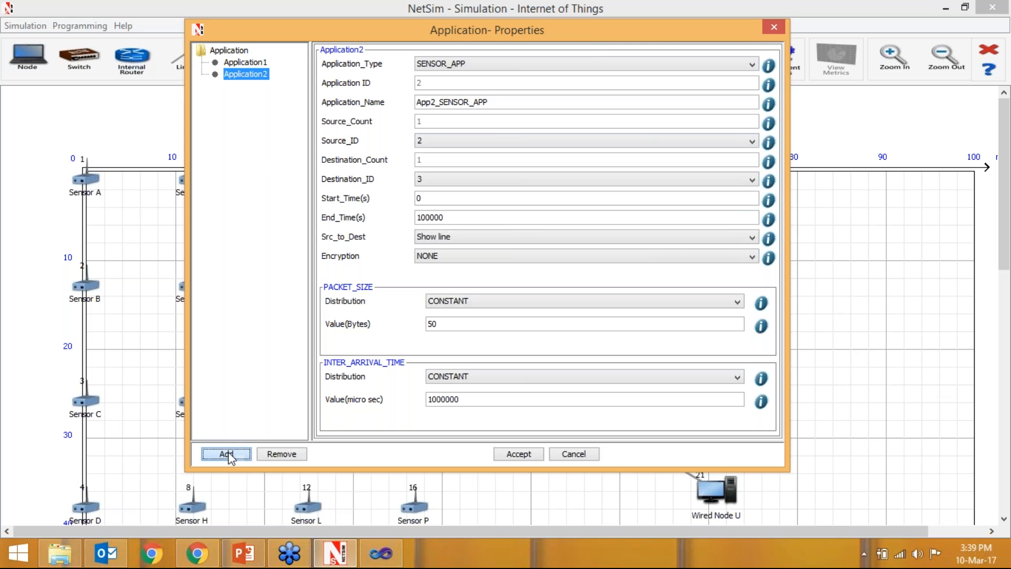
click(457, 141)
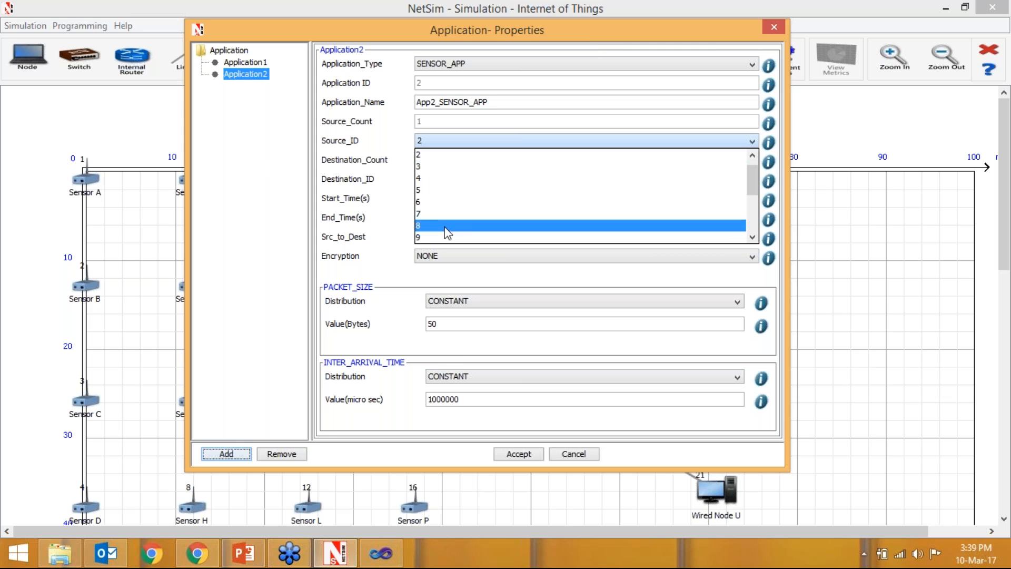
click(449, 230)
click(452, 180)
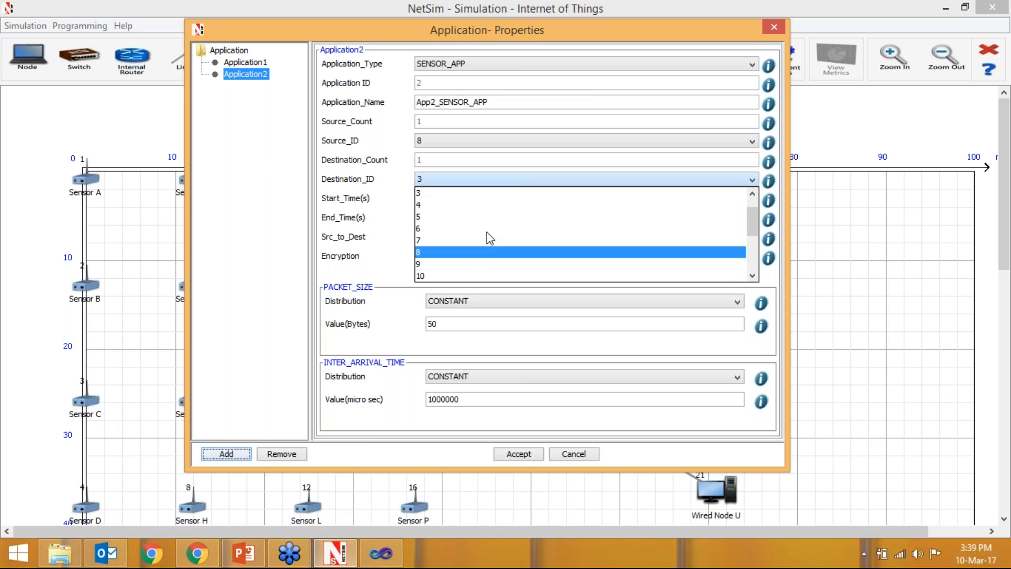
drag(569, 36, 551, 16)
click(495, 160)
scroll(464, 248, down, 3)
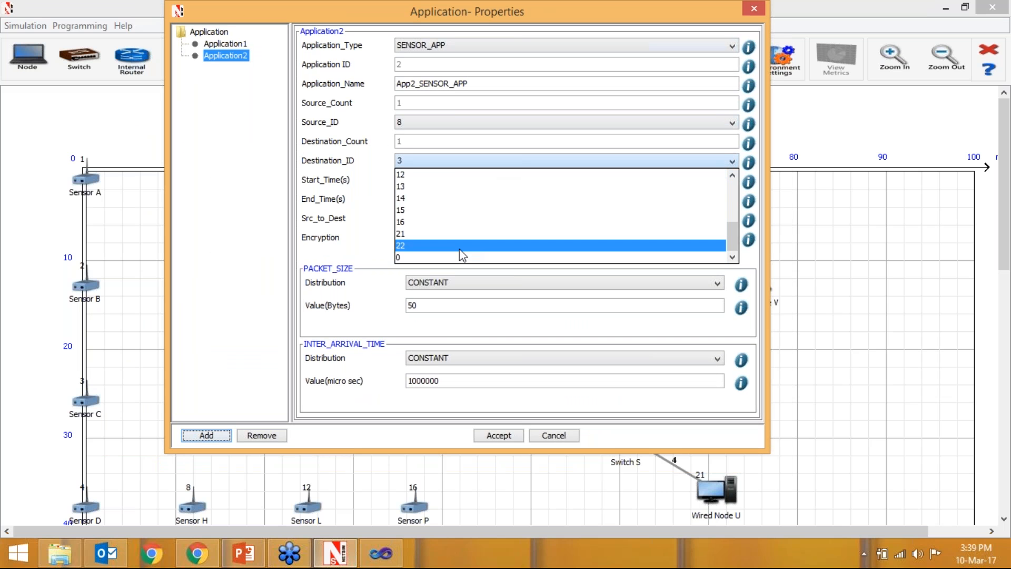
click(459, 237)
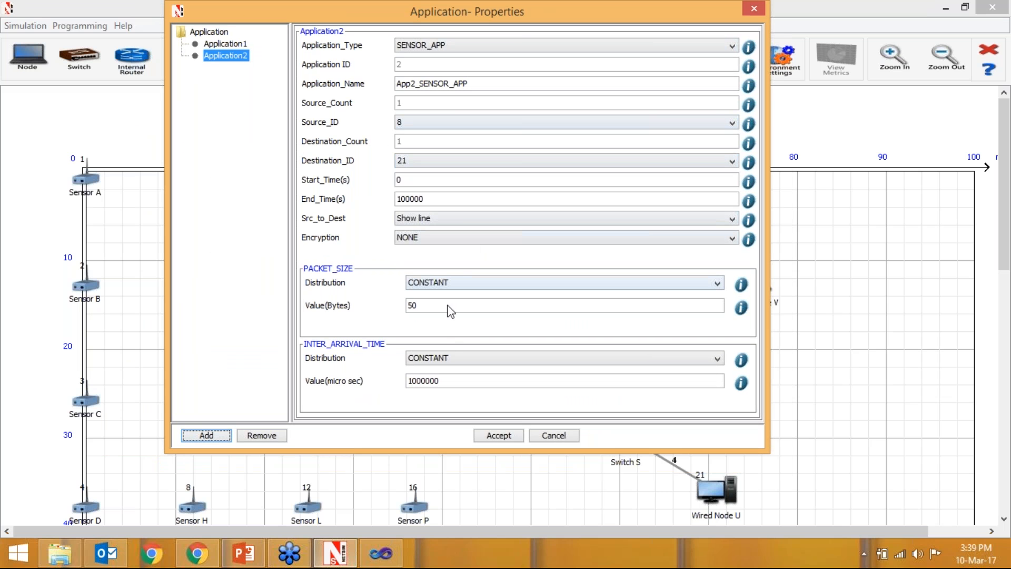
click(243, 45)
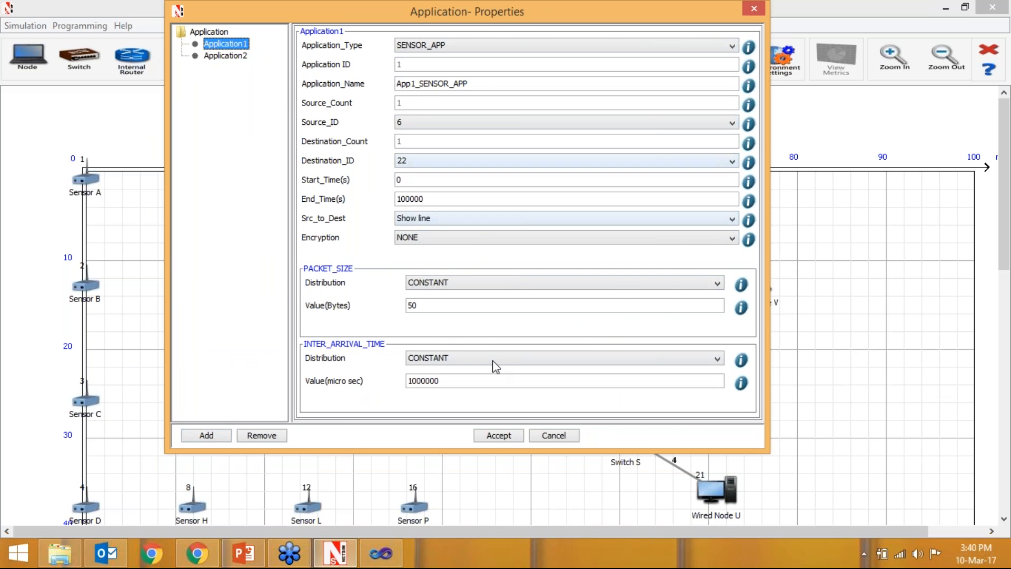
click(497, 434)
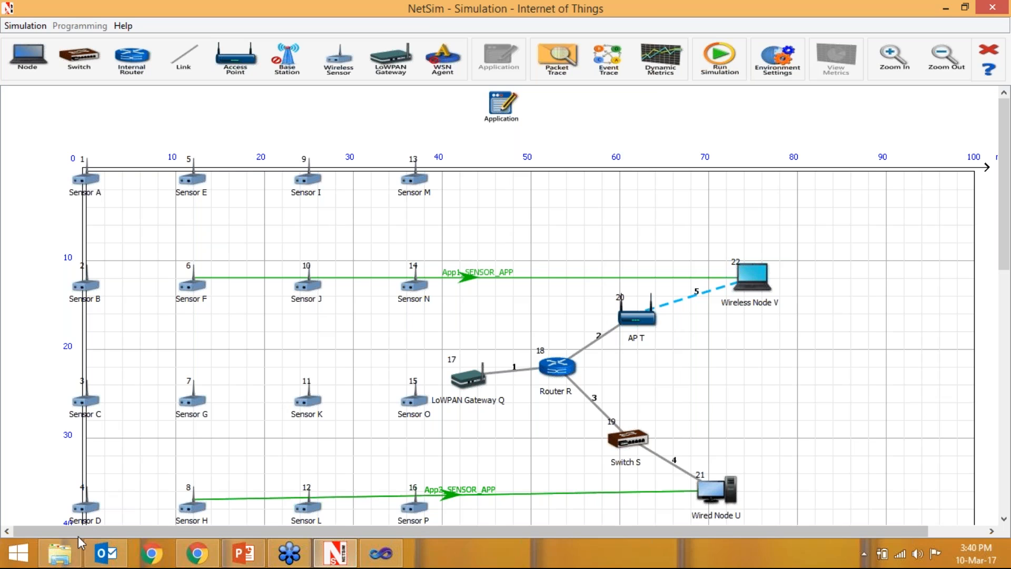
- Switch to File Explorer, open the bin folder of NetSim Standard and permanently delete libDSR.dll
click(65, 551)
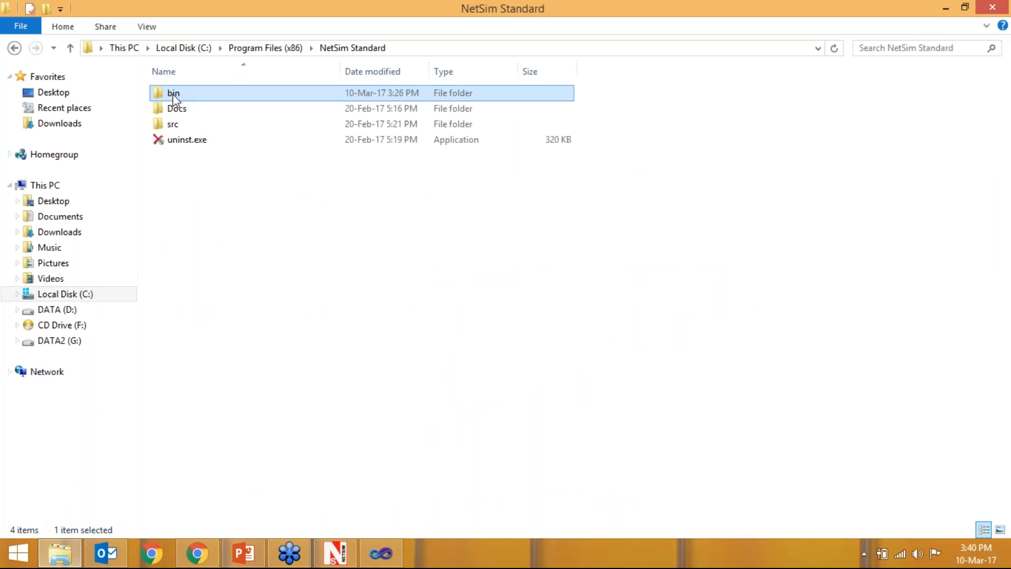
double_click(173, 93)
scroll(248, 349, down, 6)
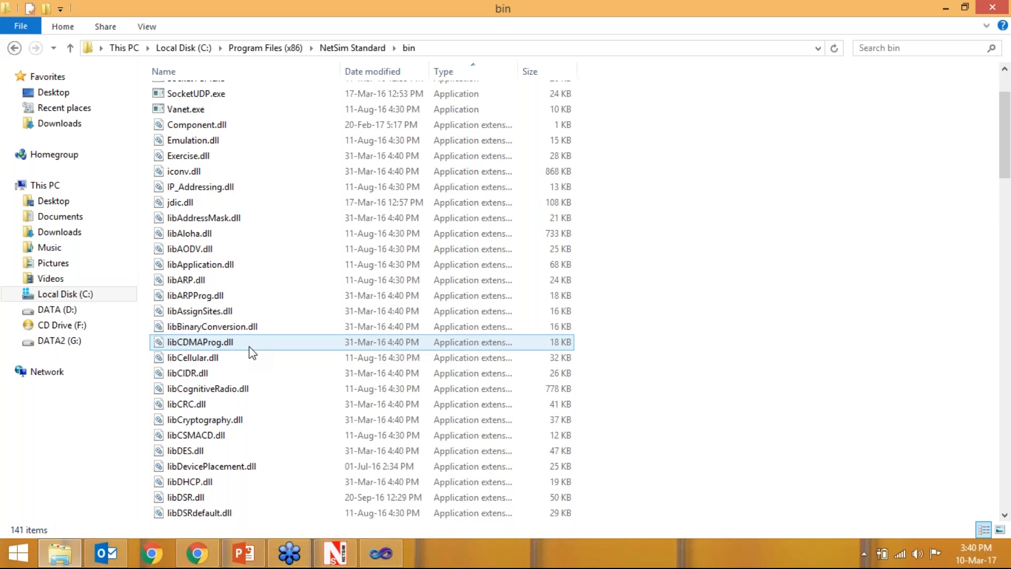
scroll(249, 295, up, 1)
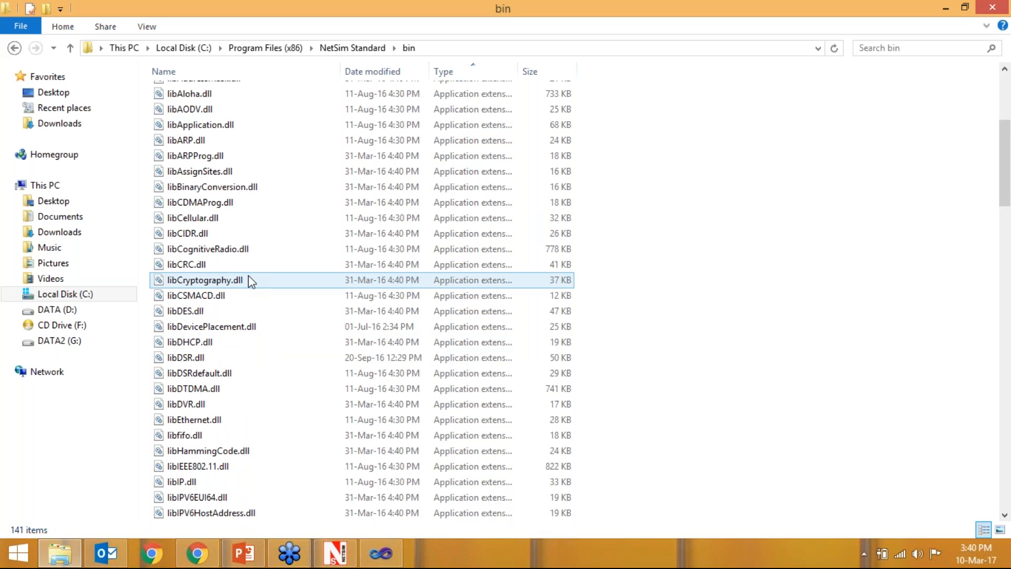
scroll(227, 326, down, 1)
click(201, 311)
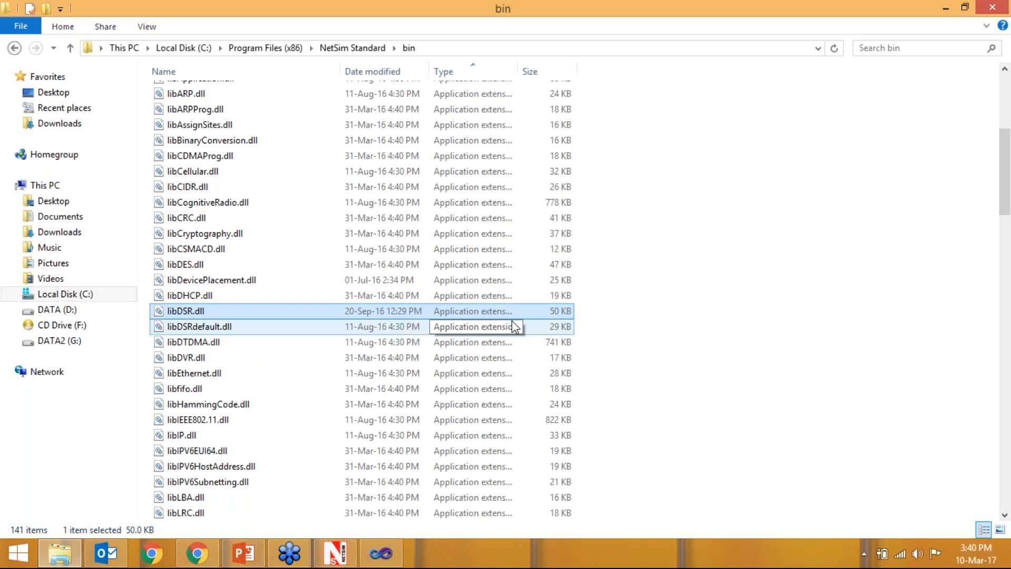
key(shift+Delete)
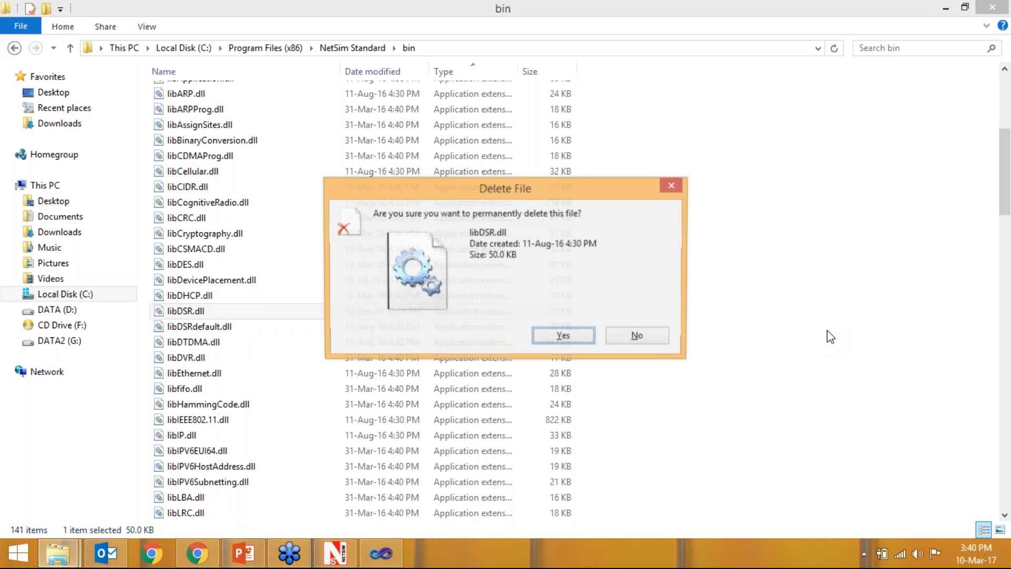
key(Return)
- Rename libDSRdefault.dll to libDSR.dll in the bin folder
right_click(175, 312)
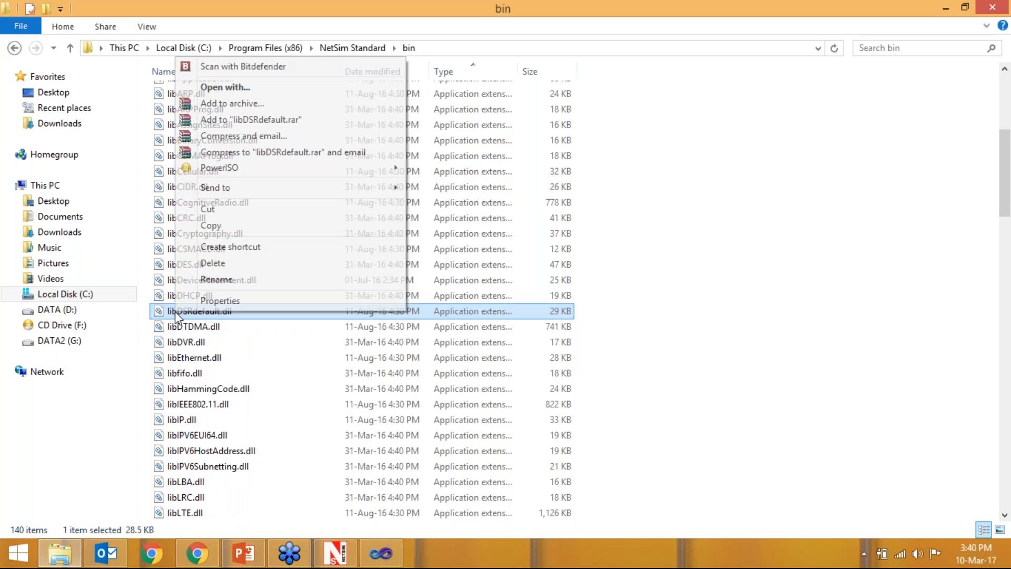
click(212, 280)
click(195, 311)
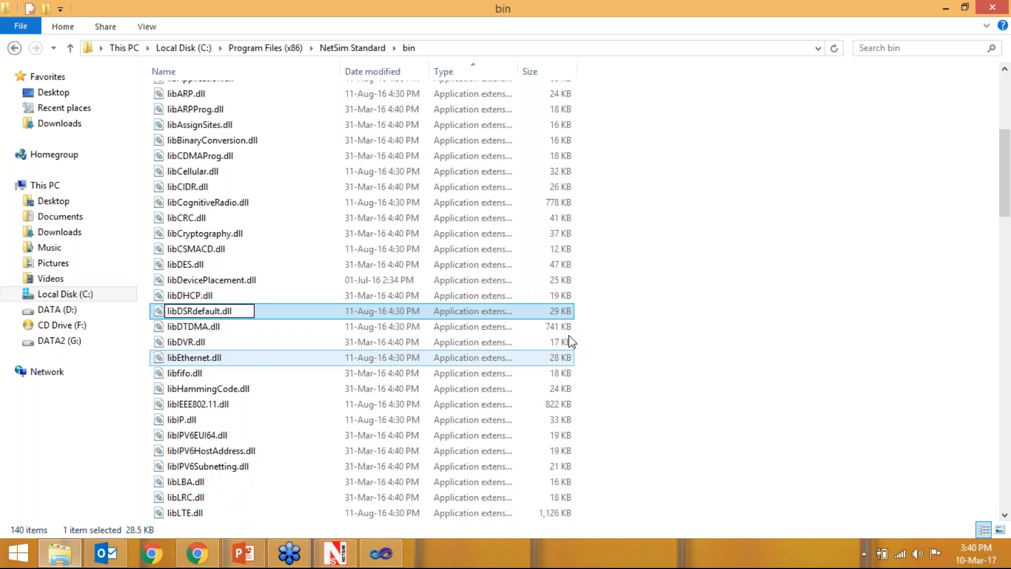
key(Delete)
key(Delete)
key(Delete)
key(Delete)
key(Delete)
key(Delete)
key(Delete)
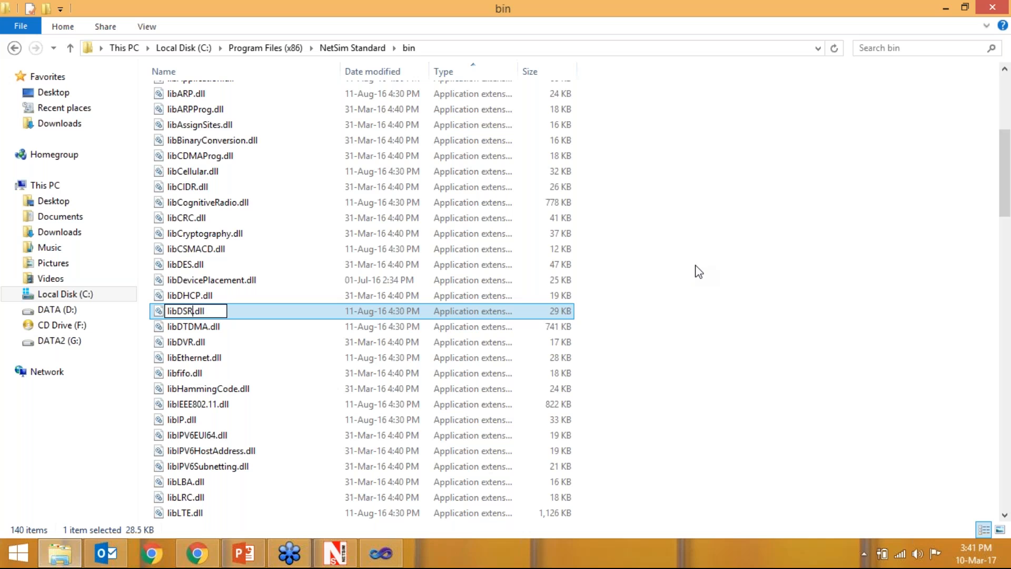
click(844, 299)
- Permanently delete libZigbee.dll from the bin folder
scroll(684, 342, down, 6)
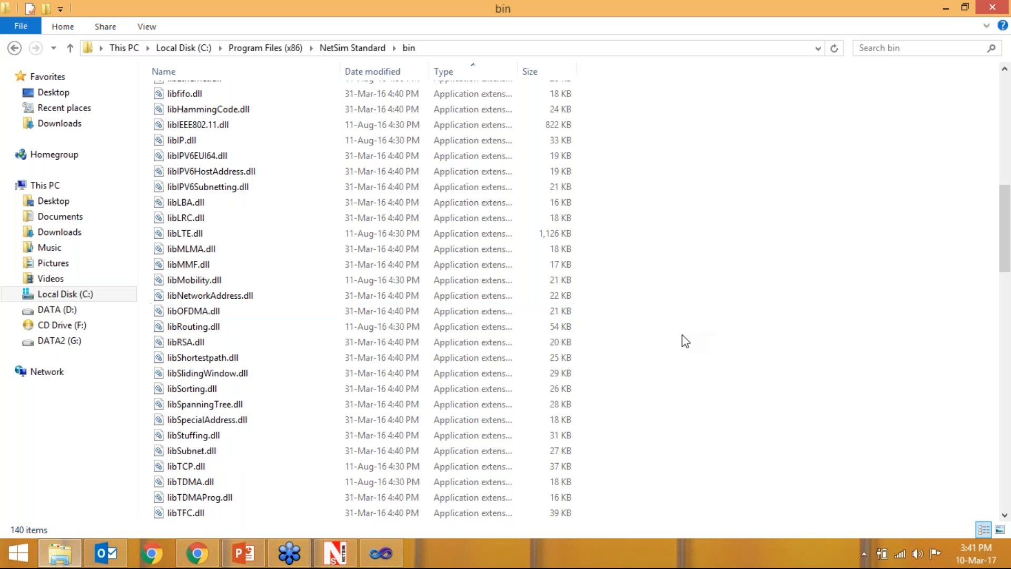
scroll(683, 336, down, 1)
scroll(170, 350, down, 5)
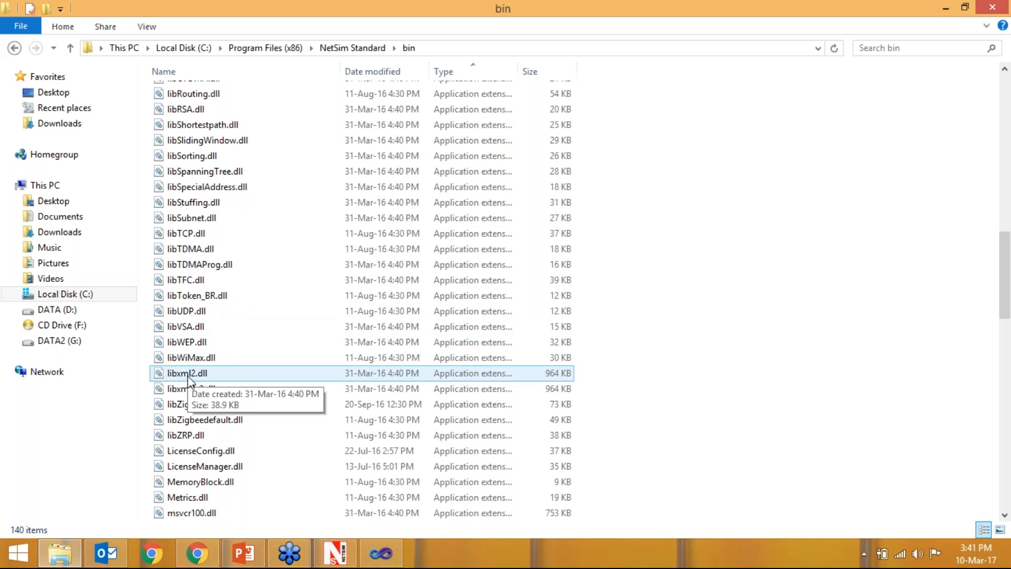
click(191, 358)
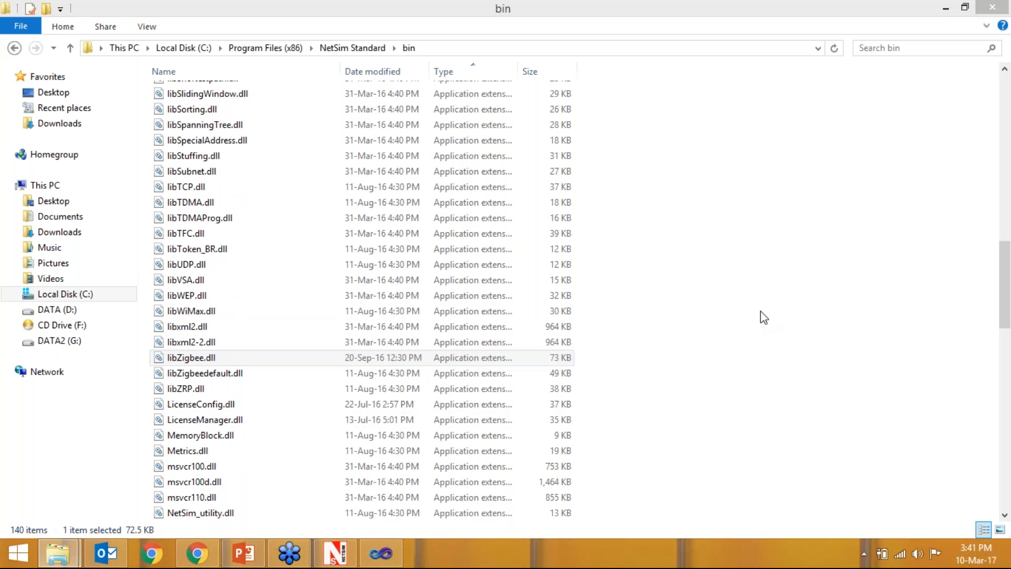
key(shift+Delete)
key(Return)
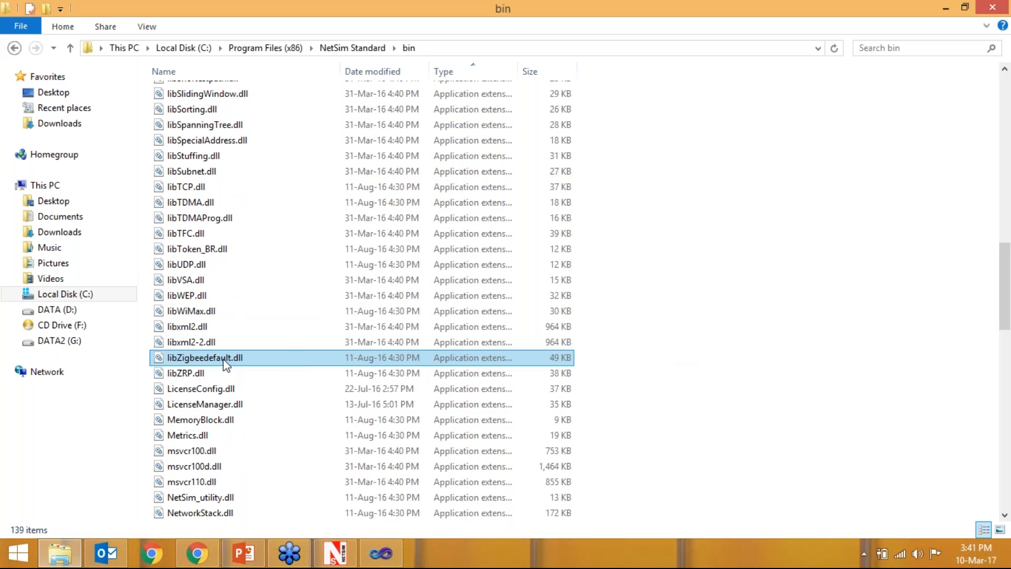
- Rename libZigbeedefault.dll to libZigbee.dll in the bin folder
right_click(223, 358)
click(264, 326)
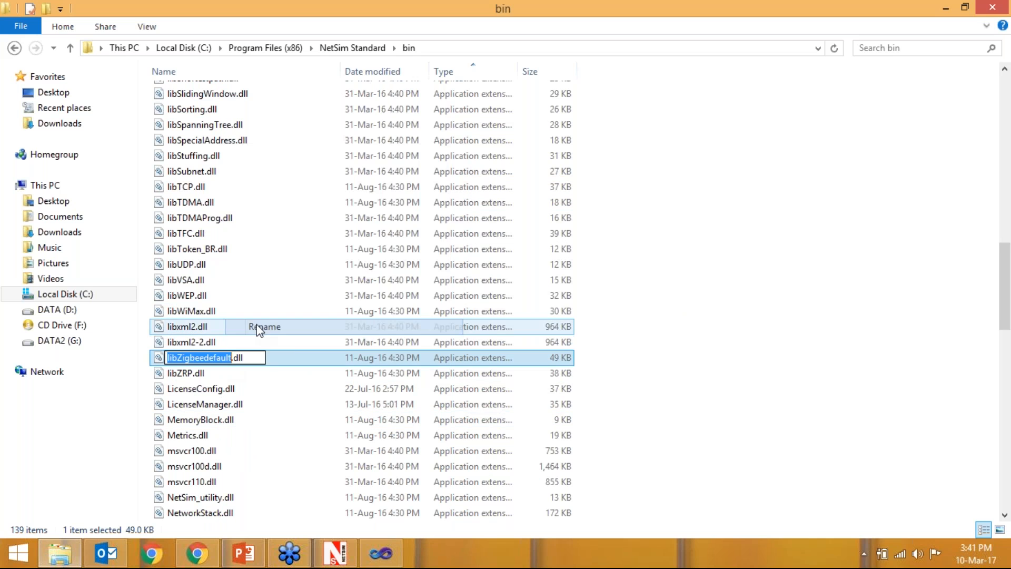
click(205, 359)
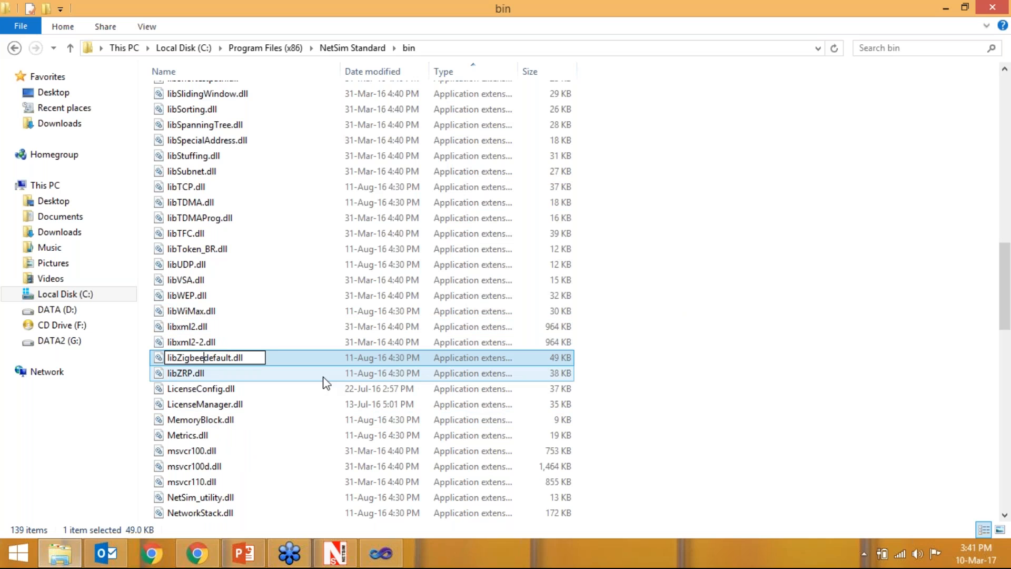
key(Delete)
key(Delete)
key(Delete)
key(Delete)
key(Delete)
key(Delete)
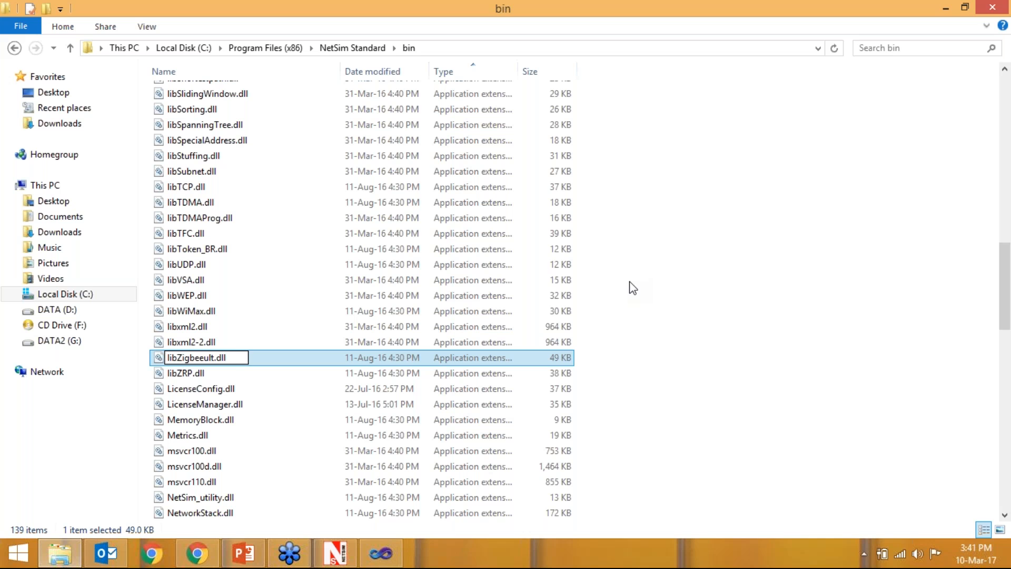
key(Delete)
click(719, 332)
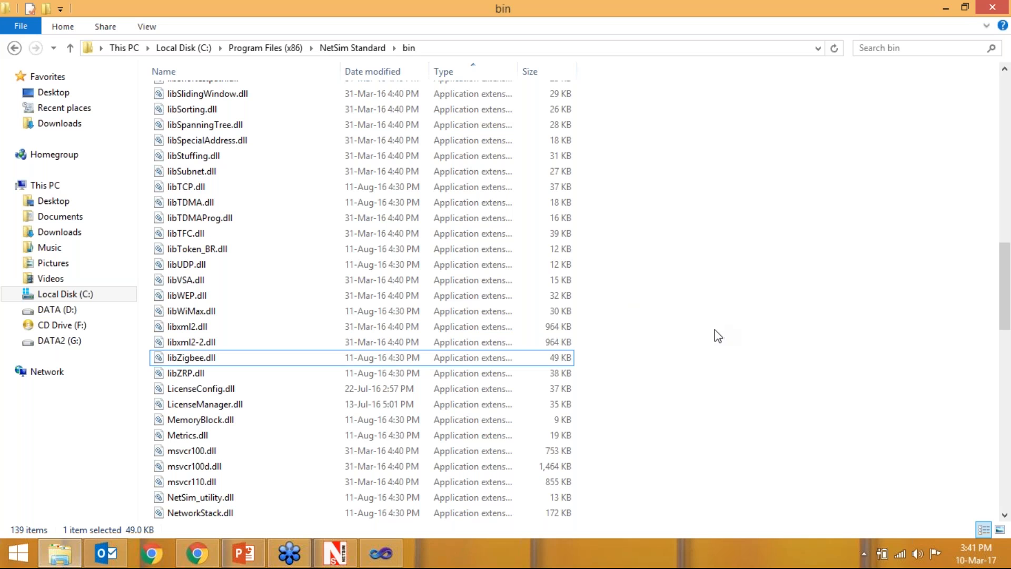
scroll(666, 276, up, 8)
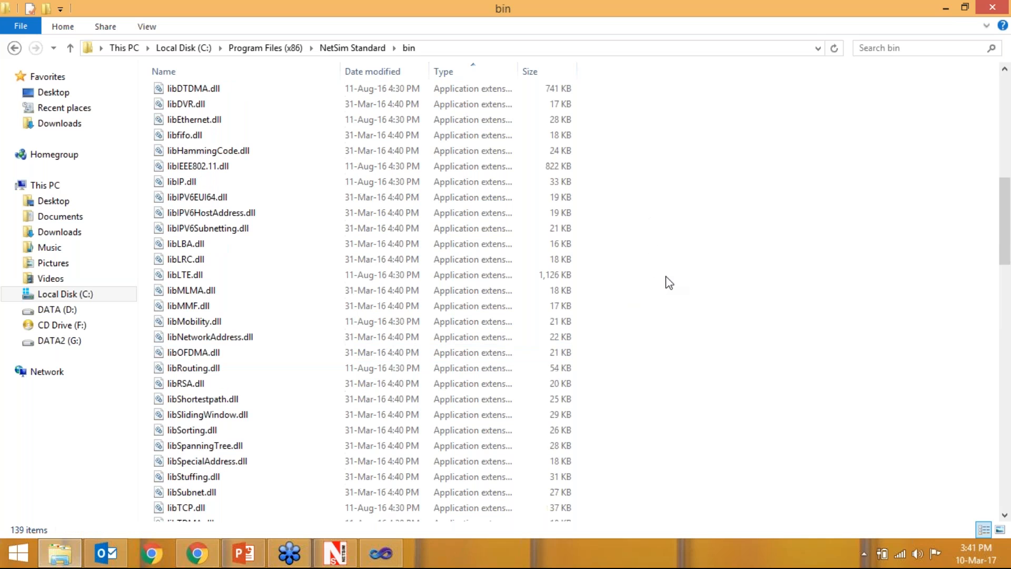
- Leave the bin folder for NetSim Standard, switch to NetSim and run the Internet of Things simulation
scroll(665, 283, up, 10)
click(341, 48)
click(337, 554)
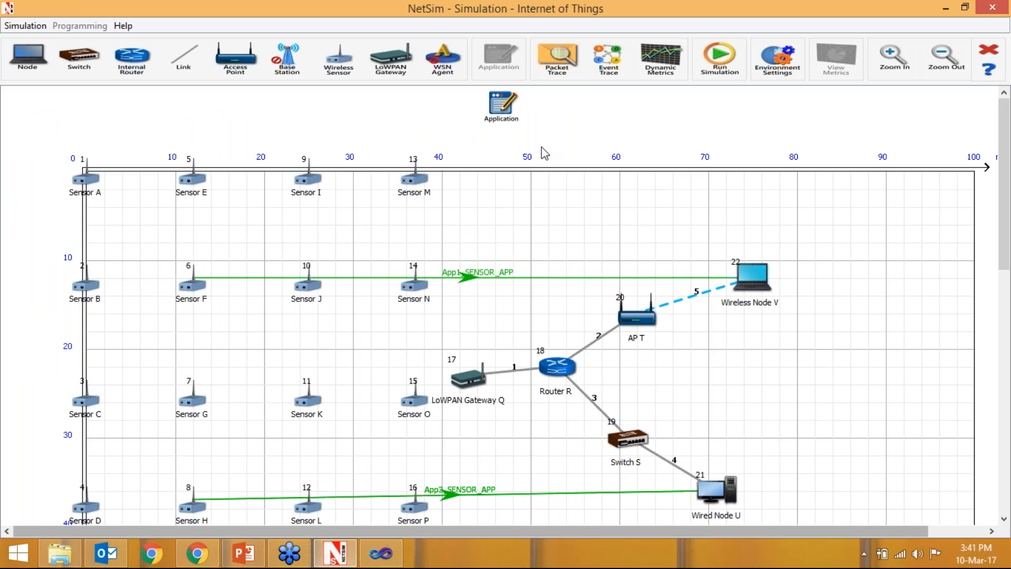
click(716, 53)
click(473, 404)
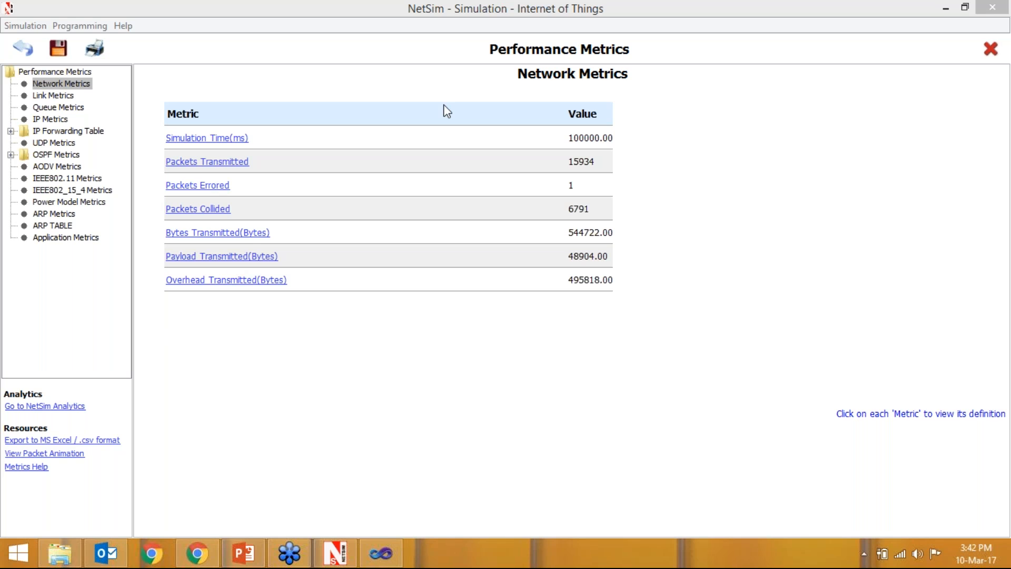
- Review the link, IEEE802.11, IEEE802_15_4, power model and application metrics of the simulation
click(56, 98)
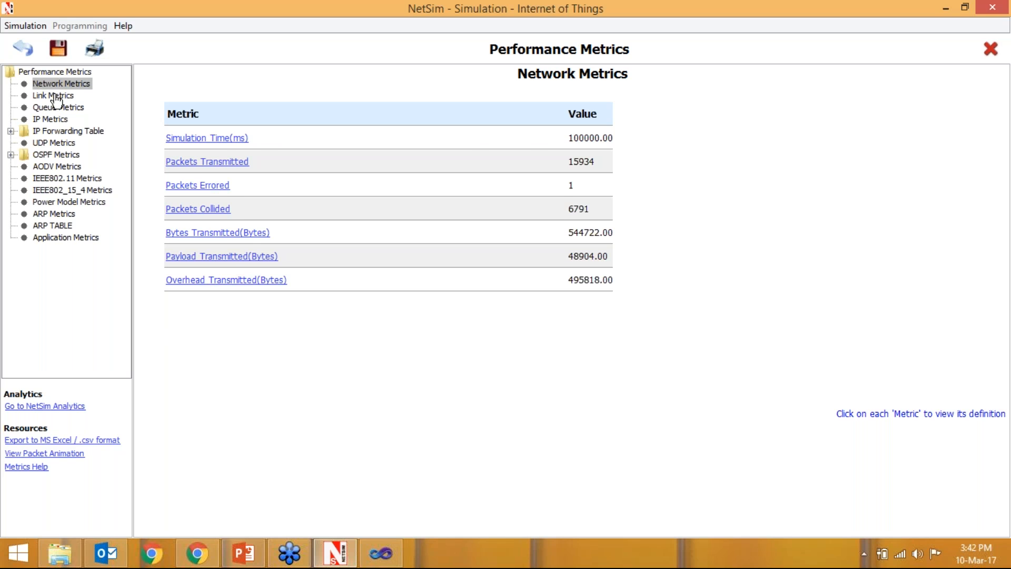
click(57, 98)
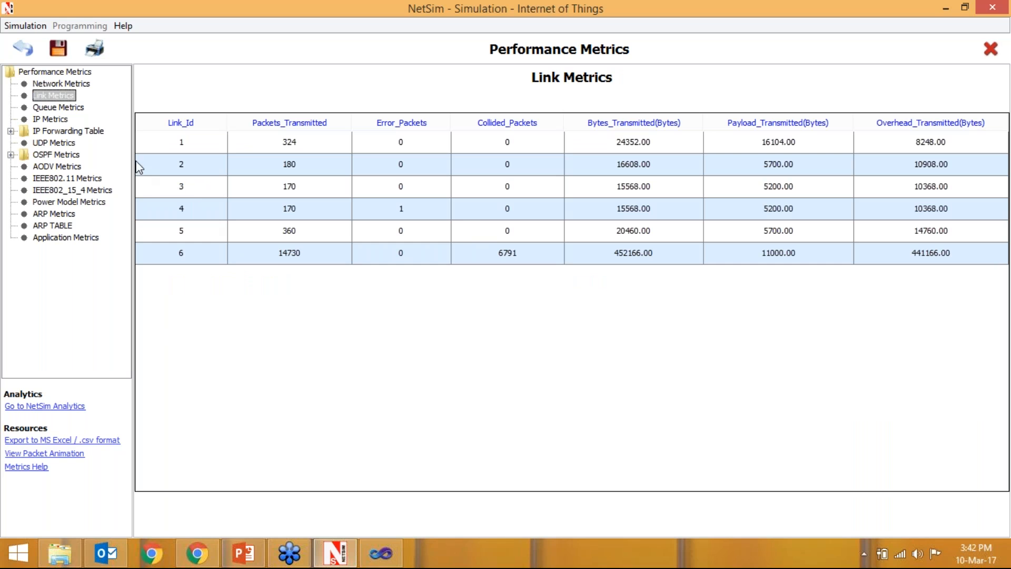
click(73, 180)
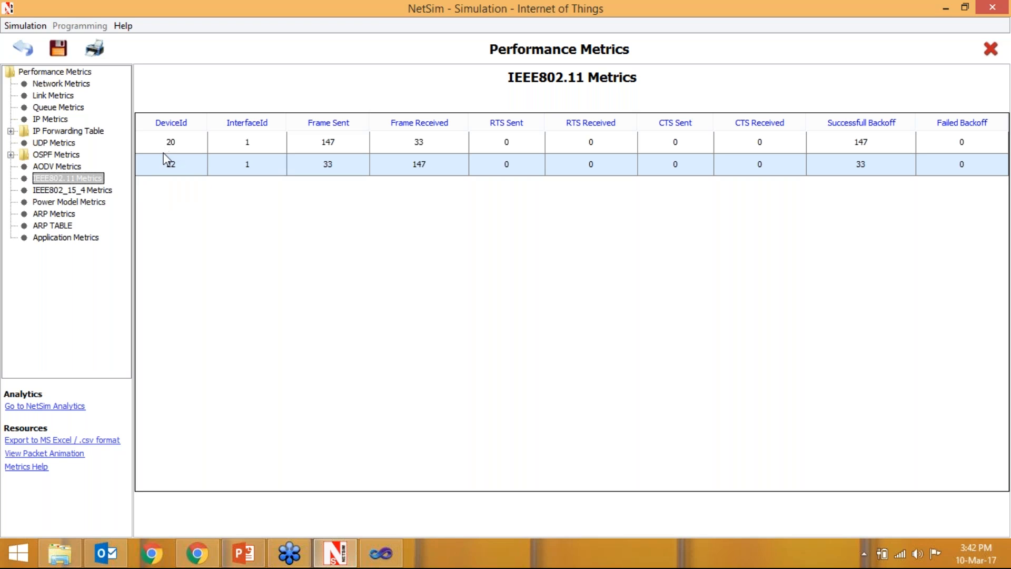
click(90, 193)
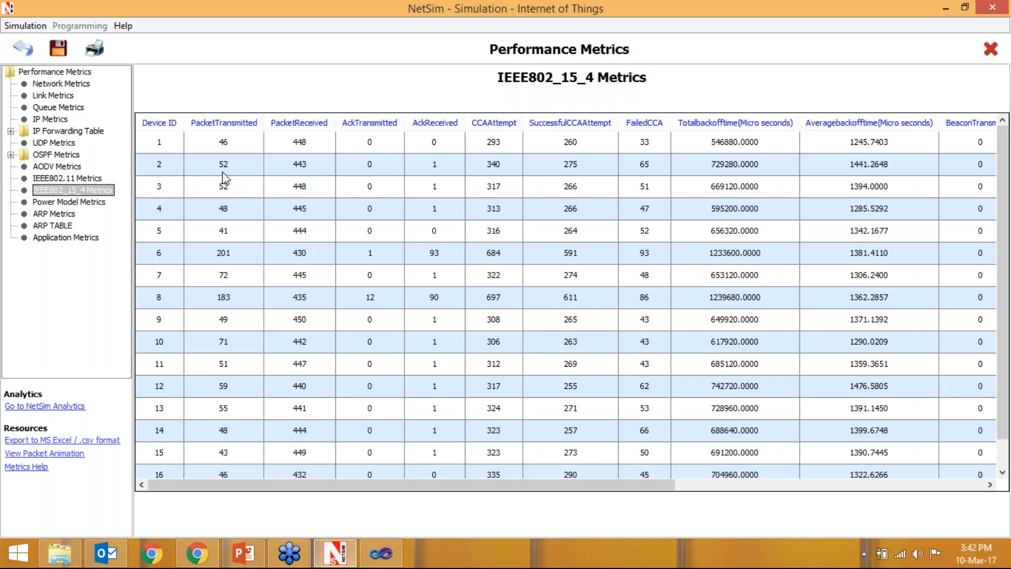
click(74, 204)
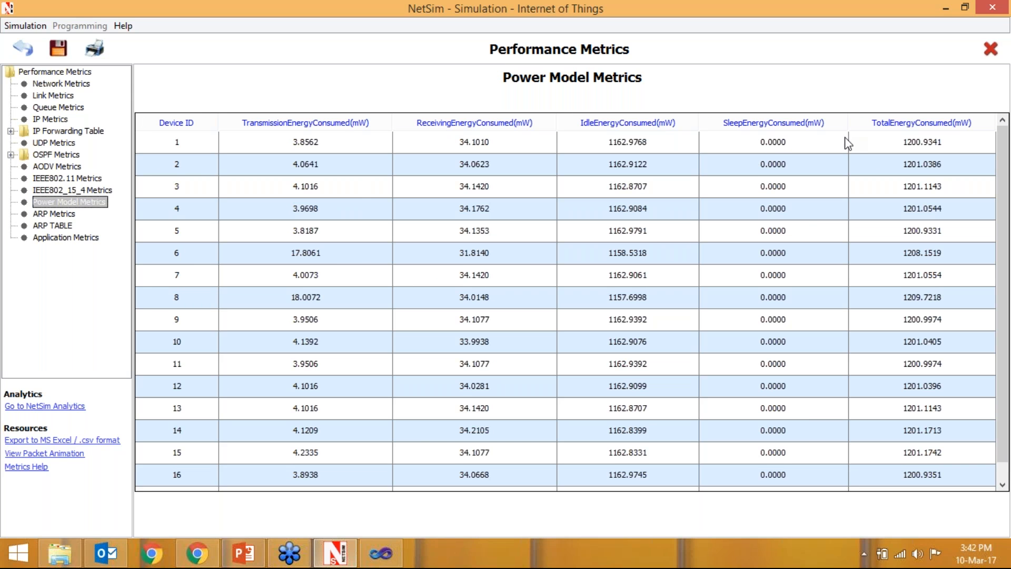
click(48, 240)
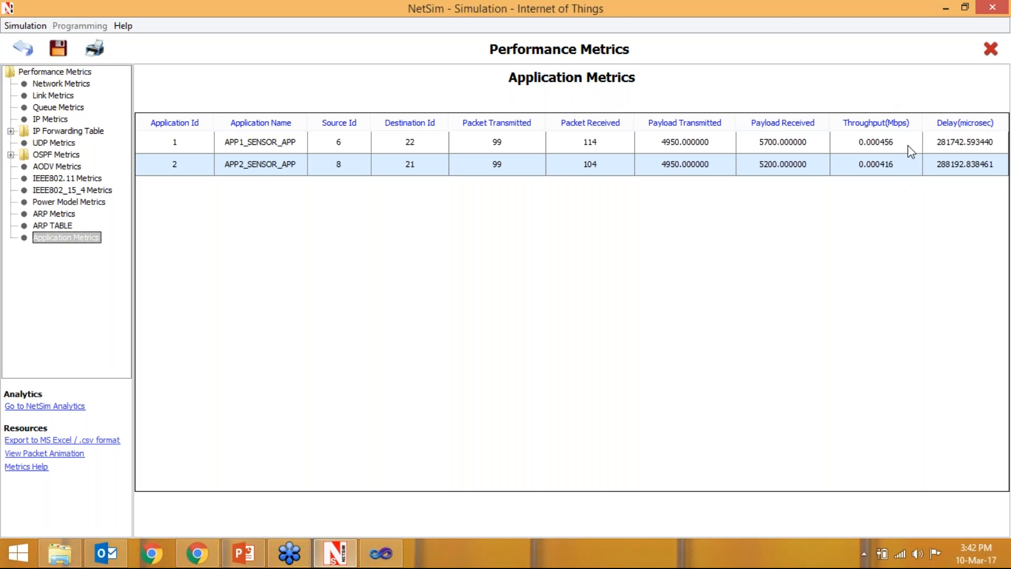
- Open the packet animation, play it and raise the animation speed close to its maximum
click(39, 454)
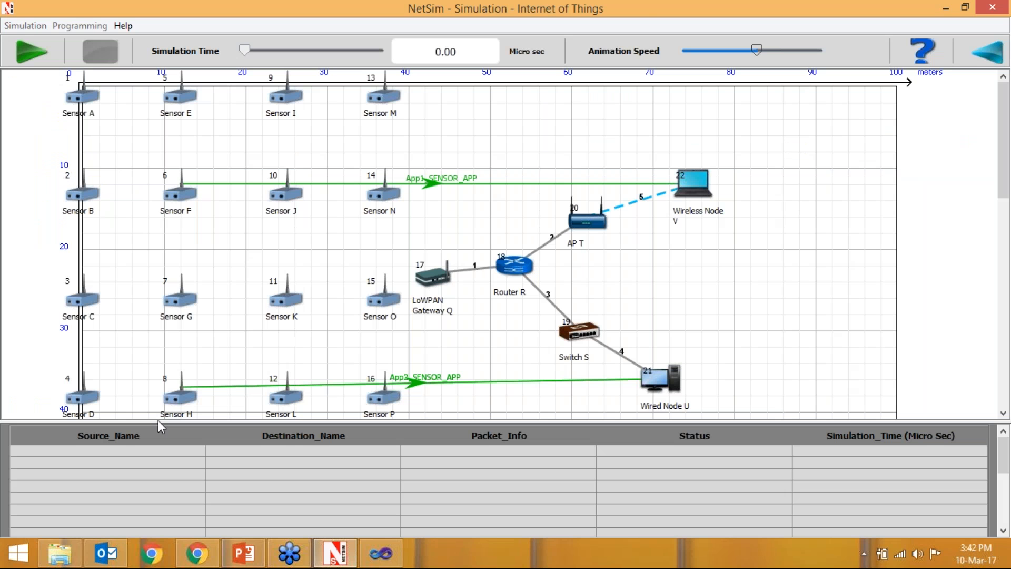
click(32, 51)
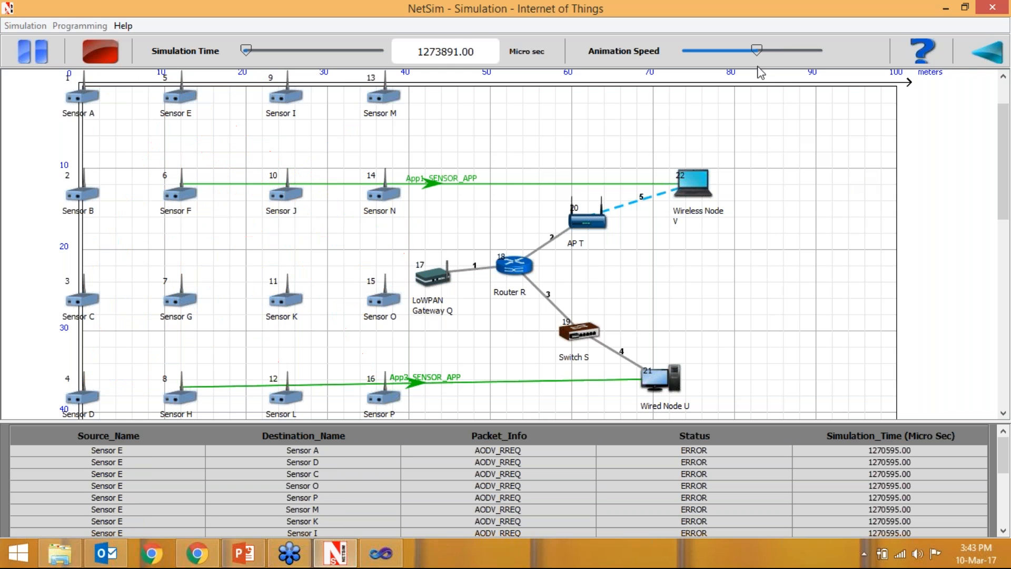
drag(761, 57, 812, 52)
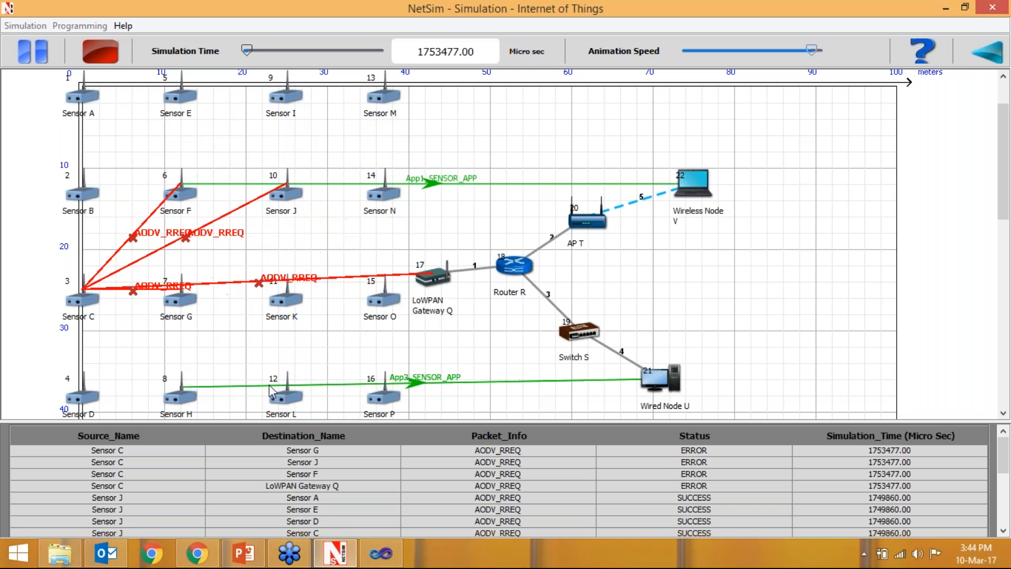
- Switch to Visual Studio and view the cluster element definitions in LEACH.c
click(380, 552)
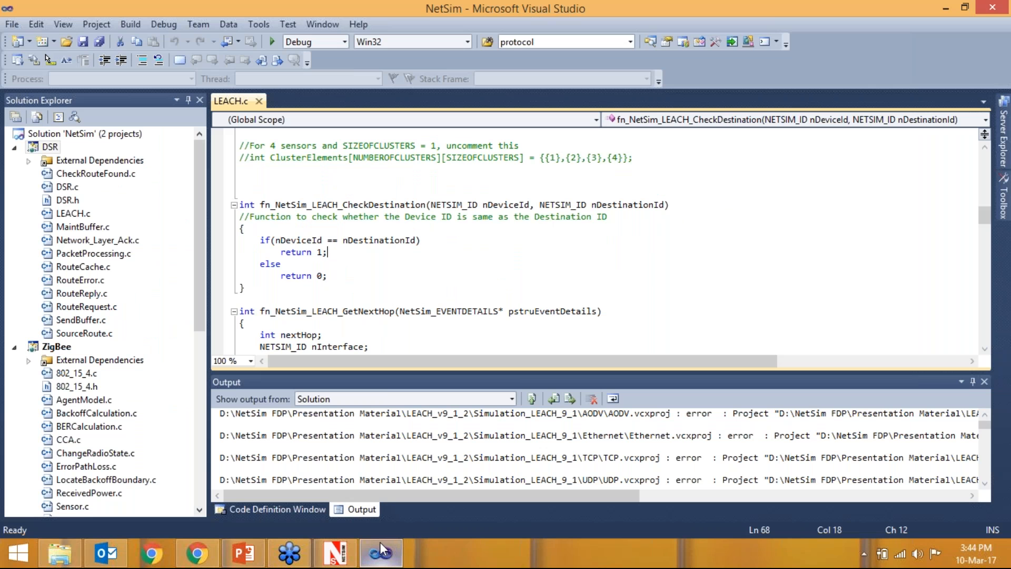
scroll(449, 258, up, 5)
scroll(449, 258, up, 1)
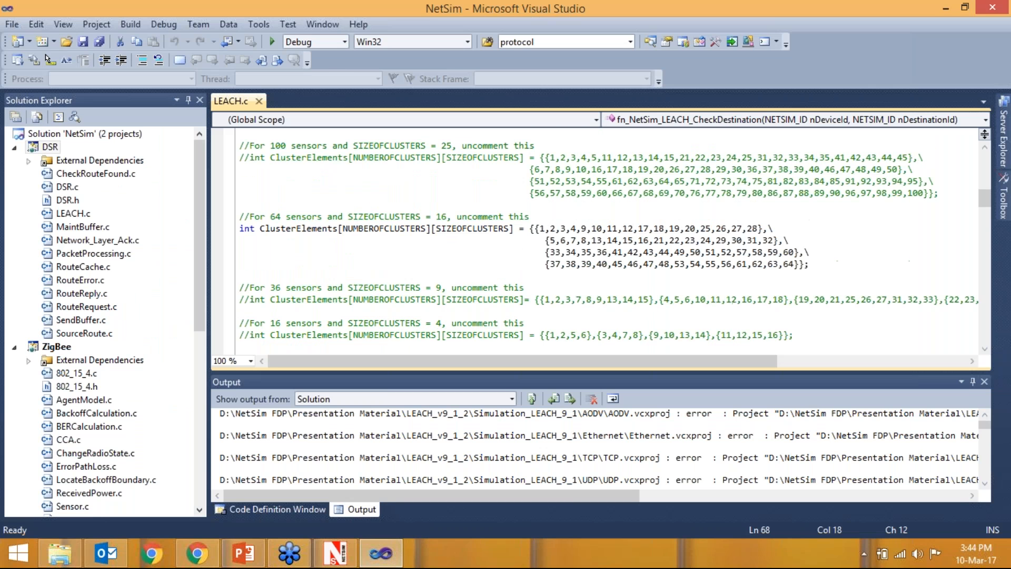
- Switch to File Explorer to view the contents of the bin folder, and return to the NetSim packet animation
click(55, 560)
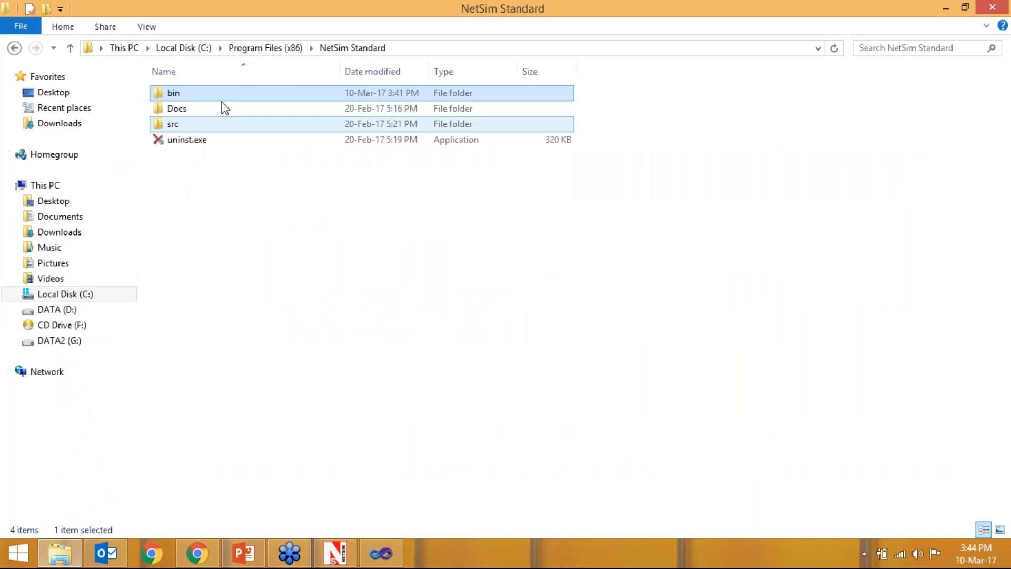
double_click(286, 91)
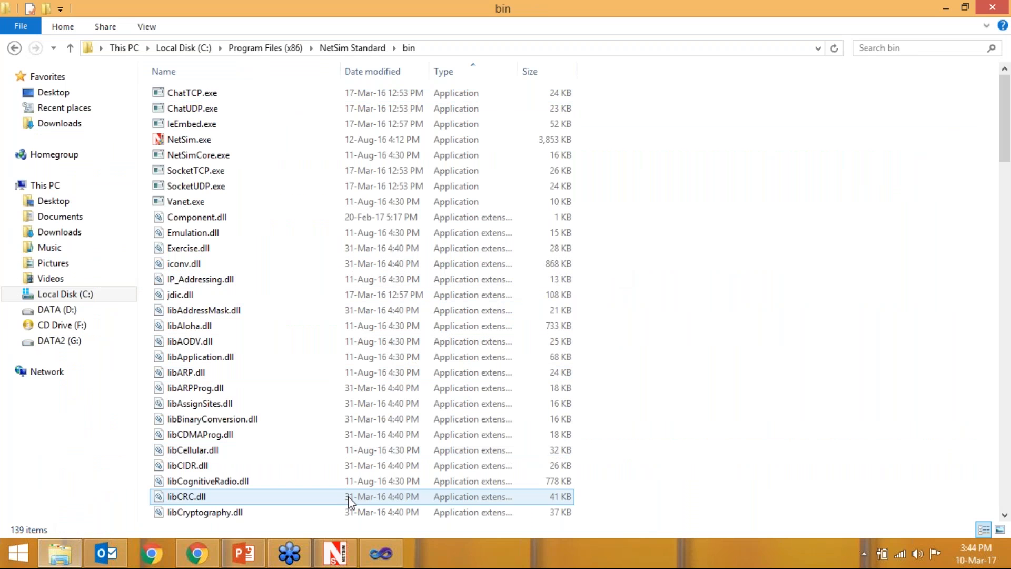
click(345, 553)
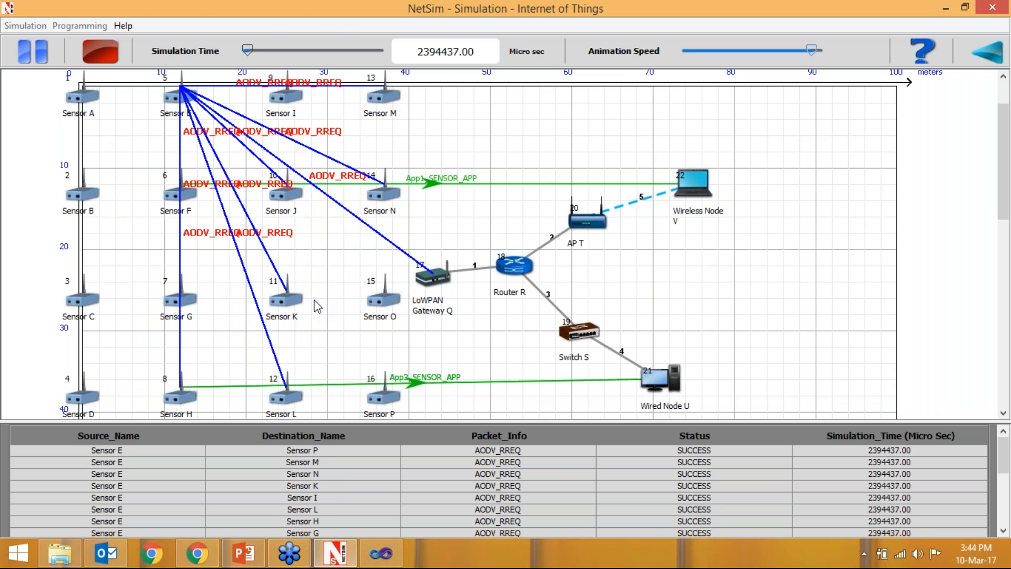
- Switch to Visual Studio and examine the cluster definitions and the next-hop and cluster-head selection code in LEACH.c
click(381, 552)
scroll(426, 256, down, 2)
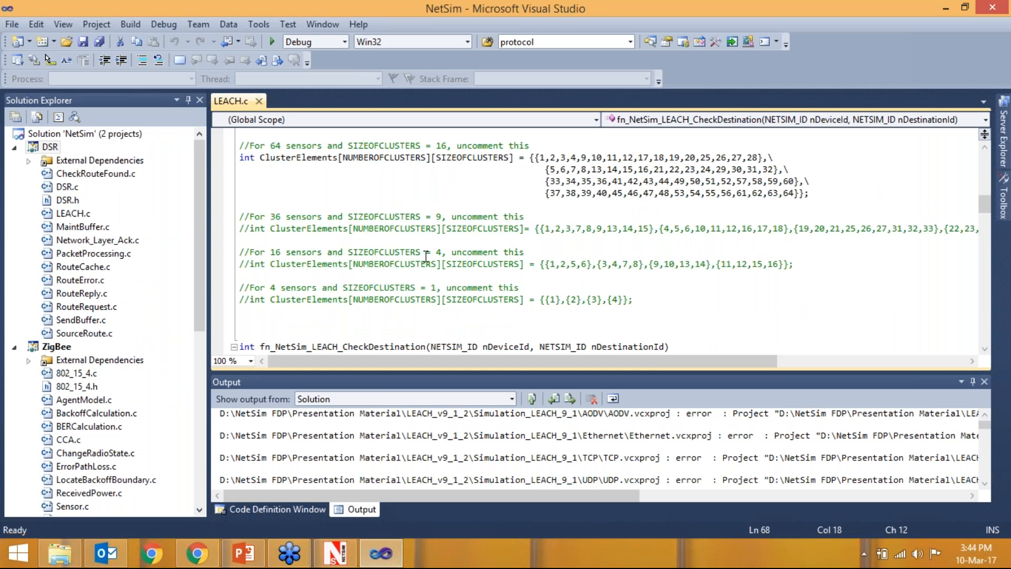
scroll(426, 256, down, 18)
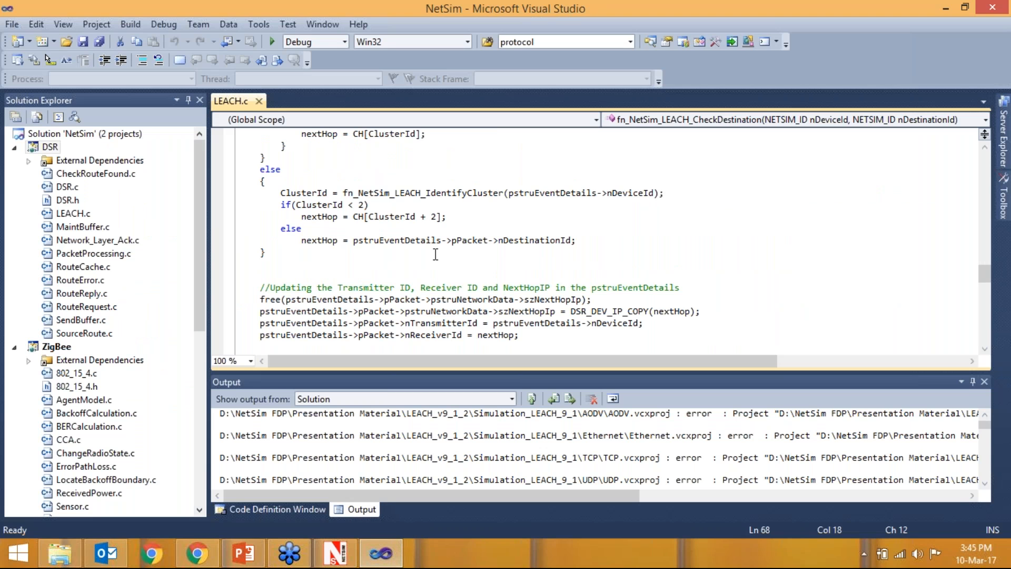
scroll(443, 252, up, 4)
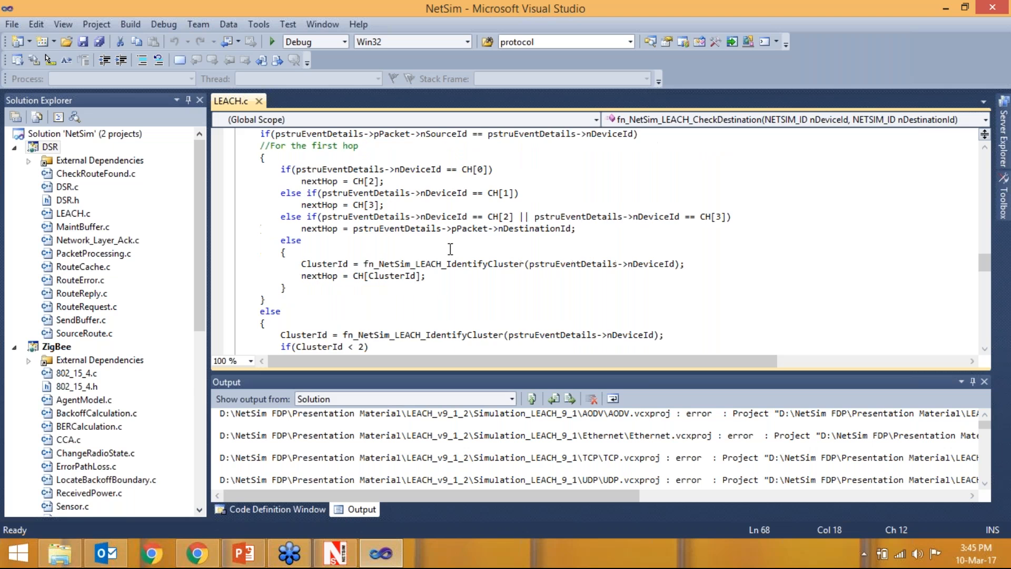
scroll(450, 249, up, 1)
scroll(451, 258, up, 20)
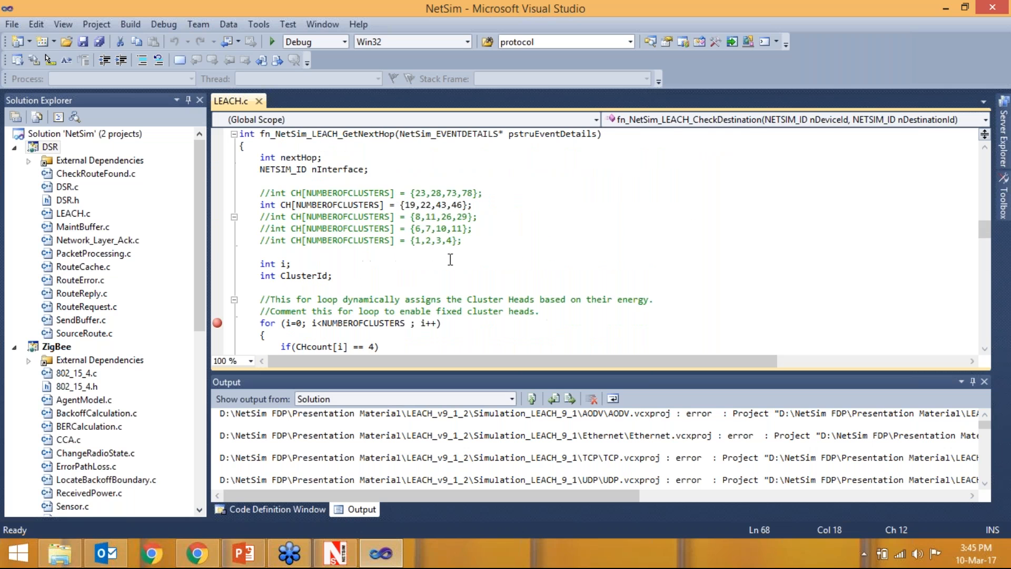
scroll(450, 258, up, 2)
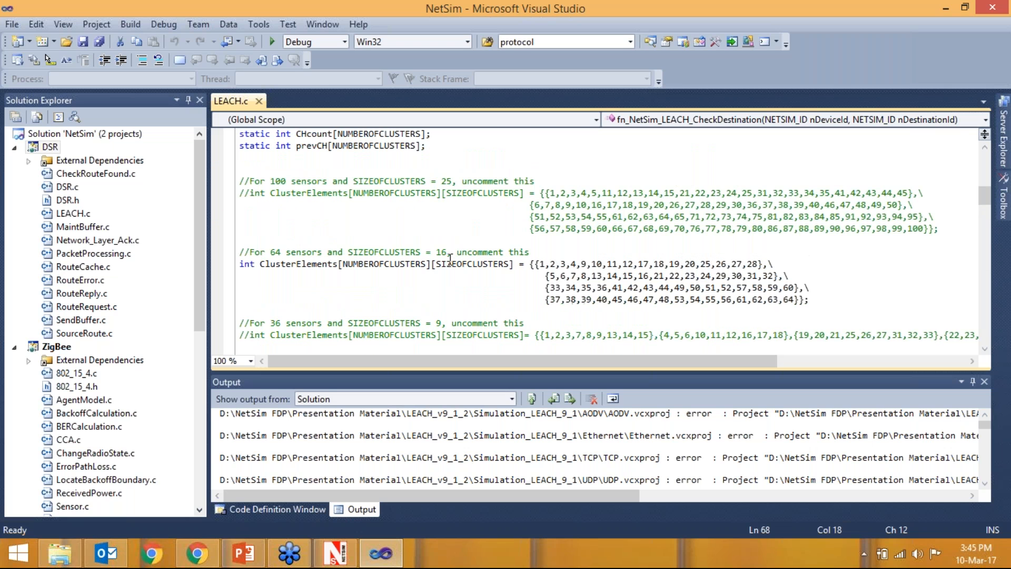
scroll(451, 258, up, 2)
- Collapse the ZigBee and DSR projects in the NetSim solution tree
click(14, 347)
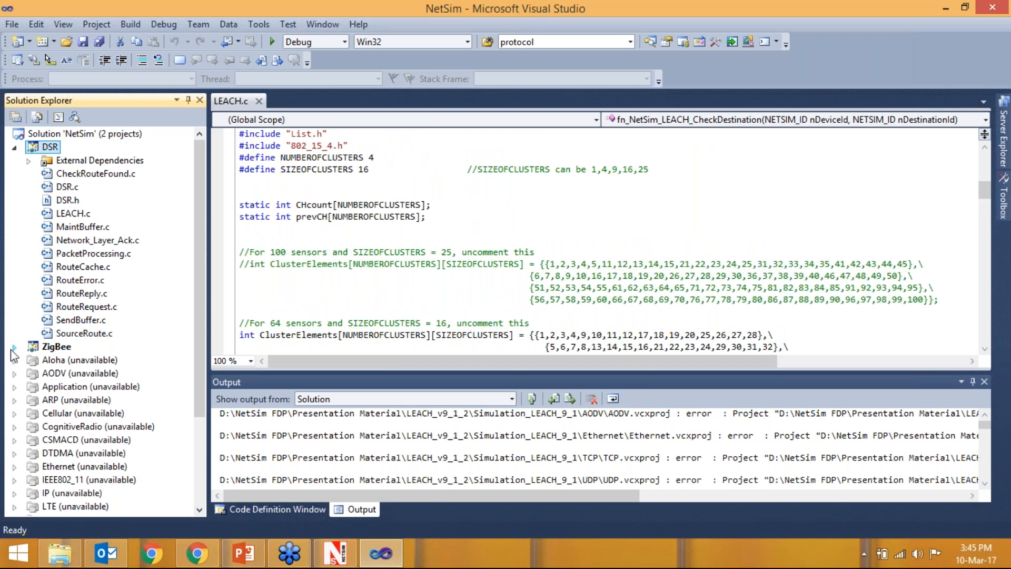
click(13, 149)
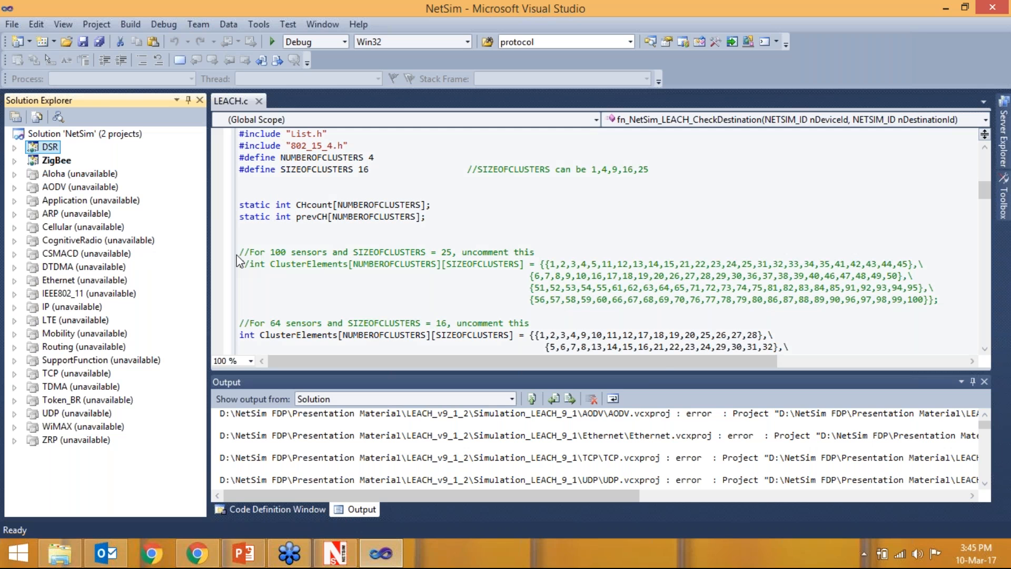
- Switch to NetSim, leave the packet animation and open the NetSim Source Code Help document
click(335, 553)
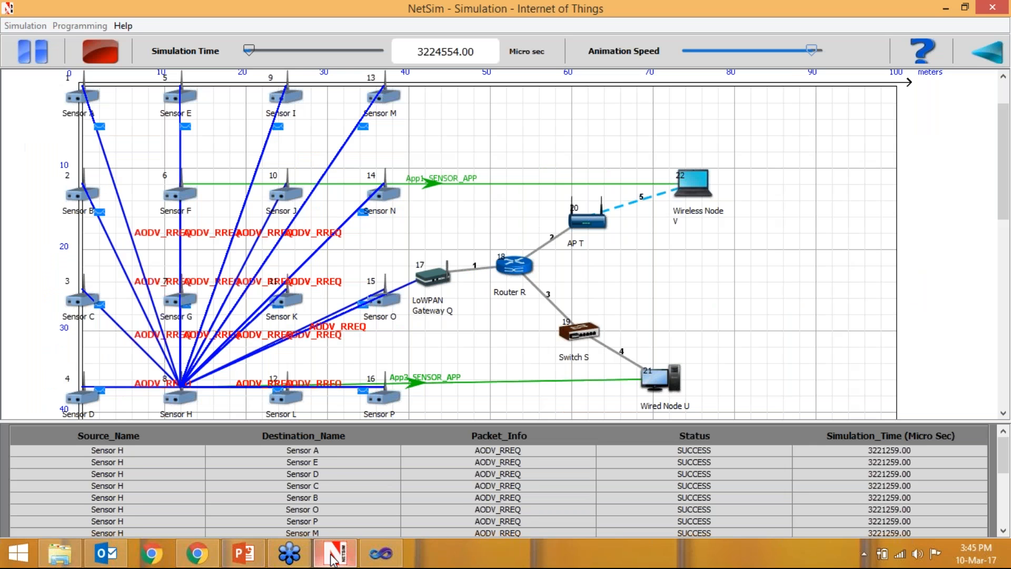
click(988, 53)
click(123, 25)
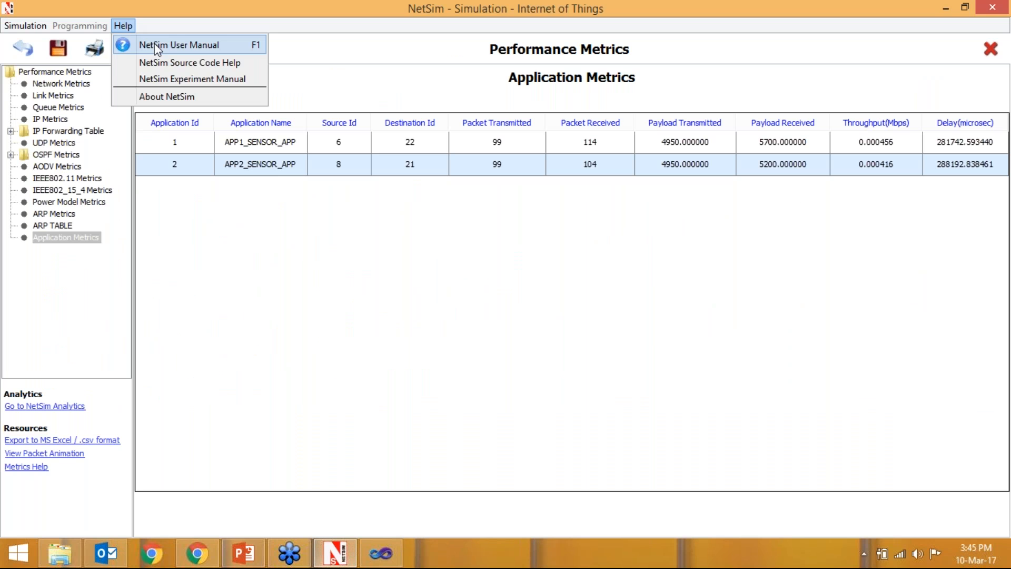
click(179, 63)
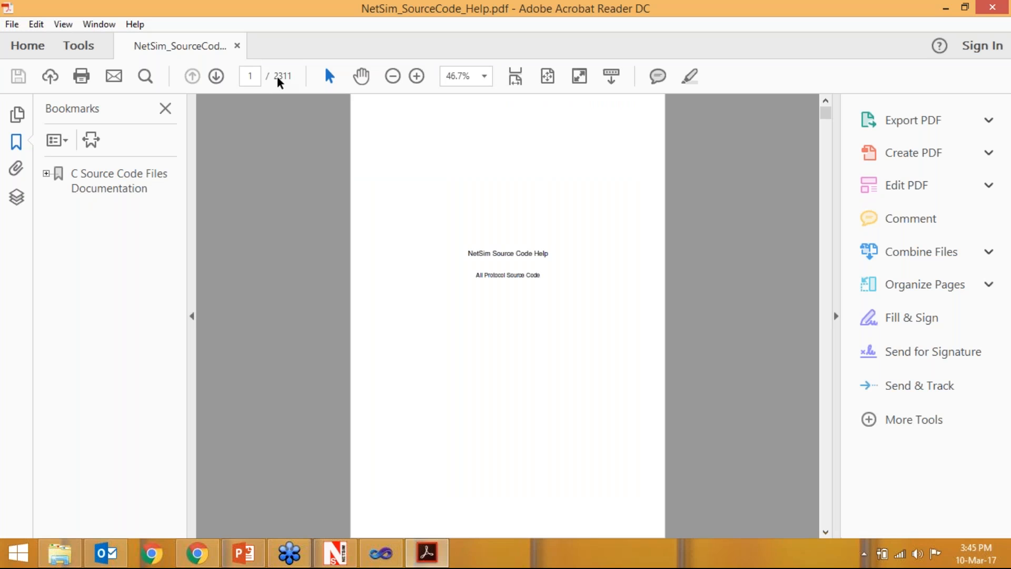
- Go to the C Source Code Files Documentation chapter of the PDF and set the zoom to 100%
click(109, 180)
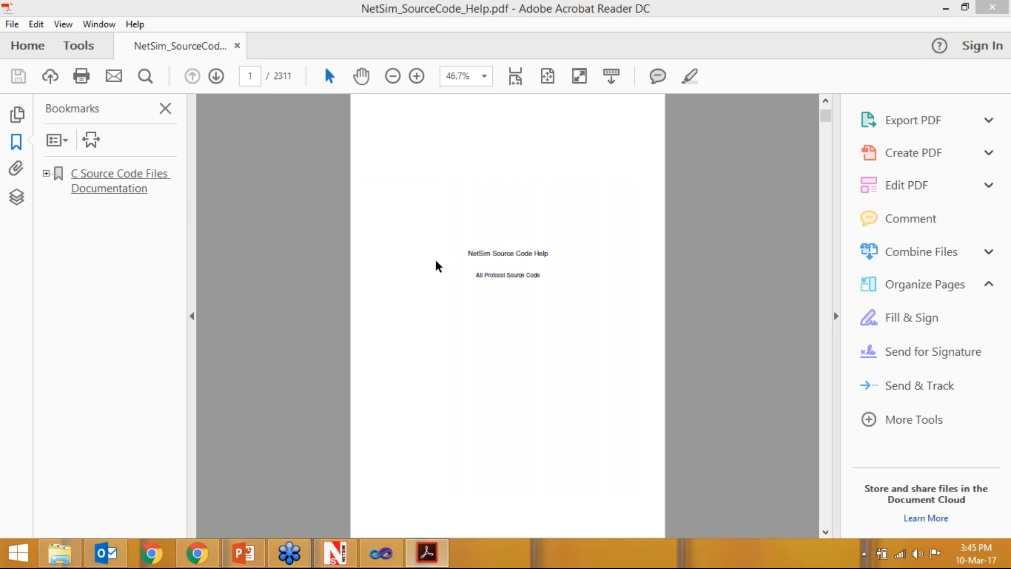
click(634, 419)
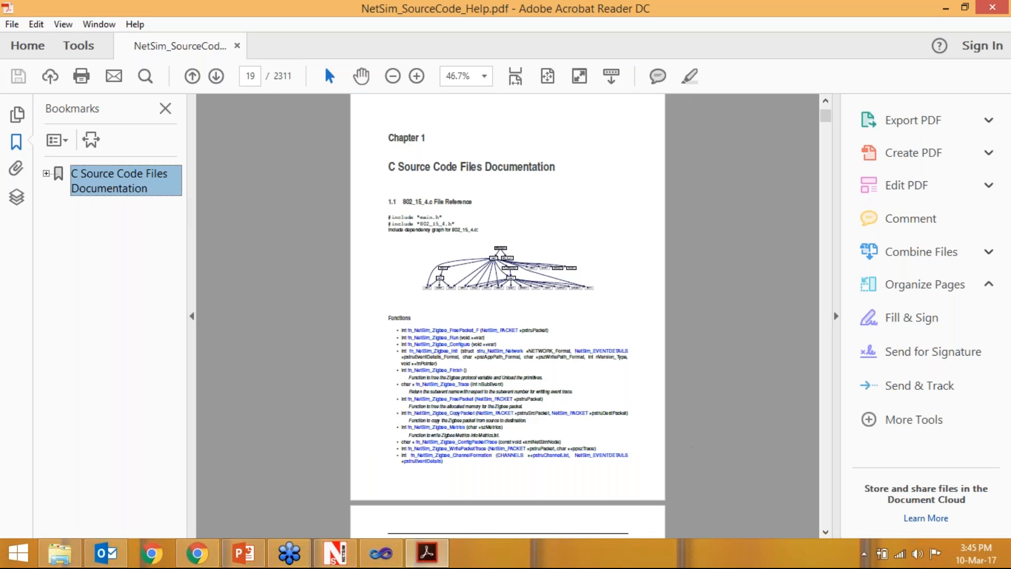
click(484, 77)
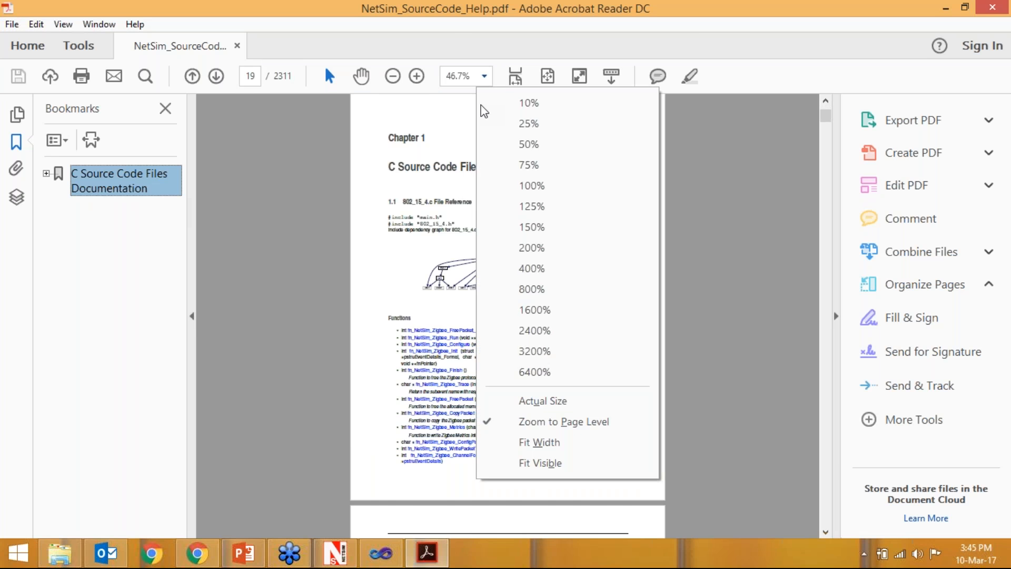
click(510, 185)
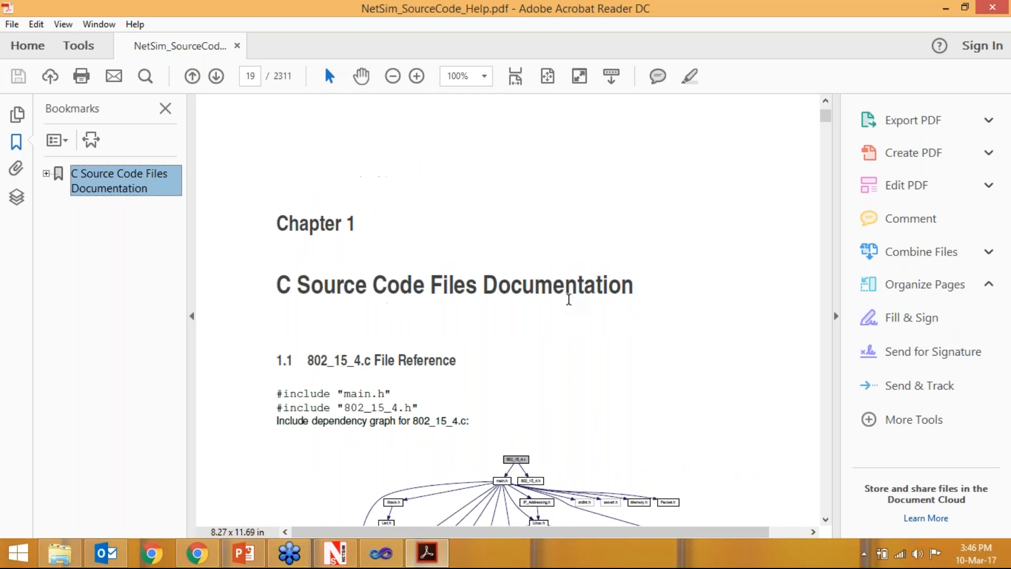
- Examine the 802_15_4.c file reference, including its dependency graph, function list, function descriptions and call graphs
scroll(585, 293, down, 1)
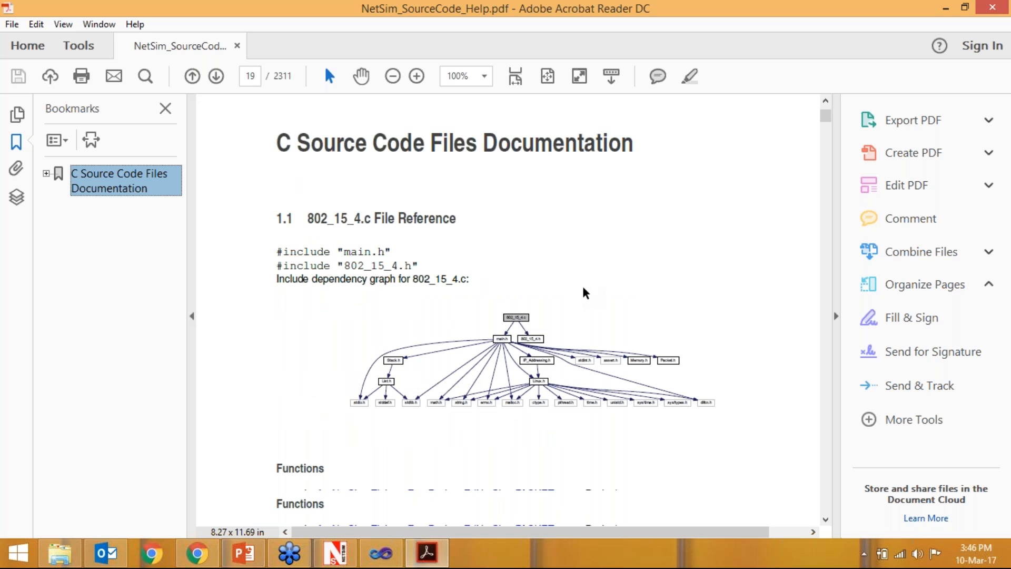
scroll(585, 293, down, 7)
scroll(585, 293, down, 8)
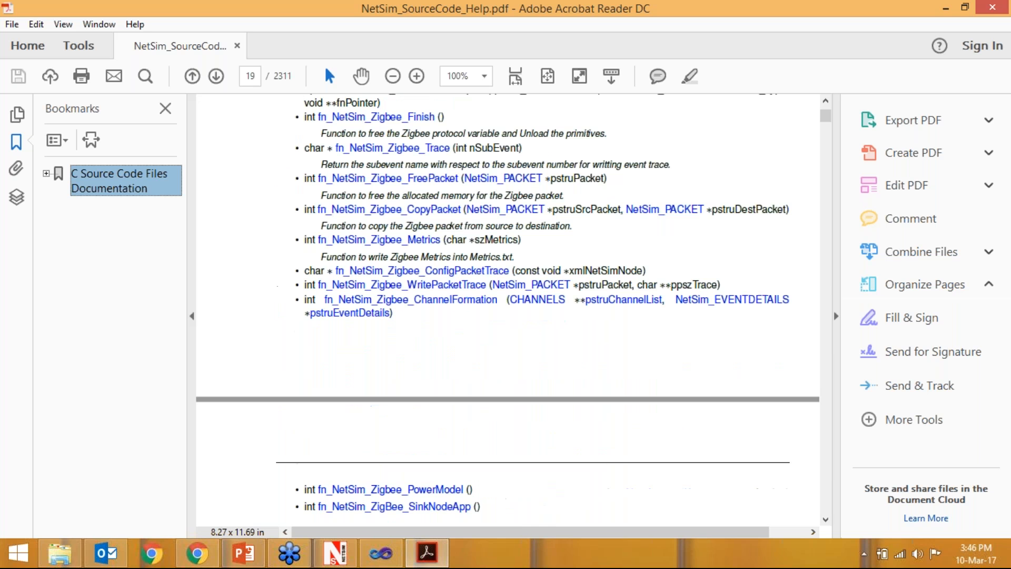
scroll(585, 293, down, 20)
scroll(586, 293, down, 13)
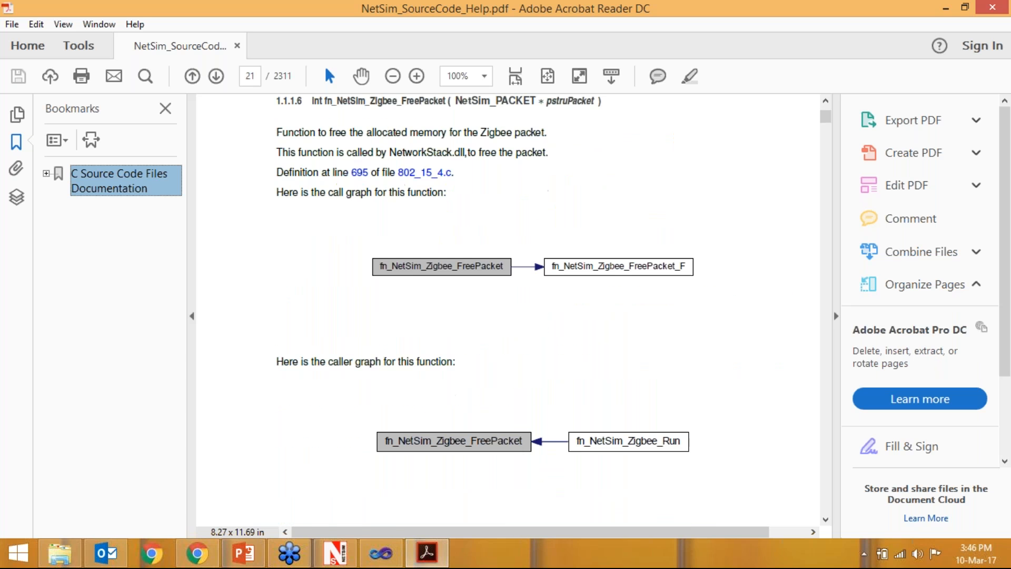
scroll(586, 293, down, 13)
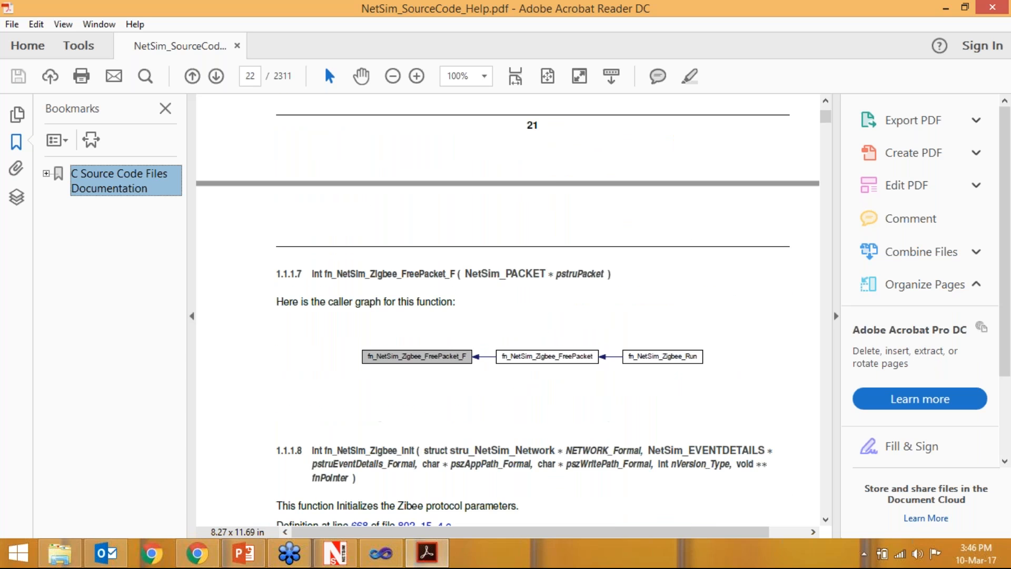
scroll(508, 310, down, 10)
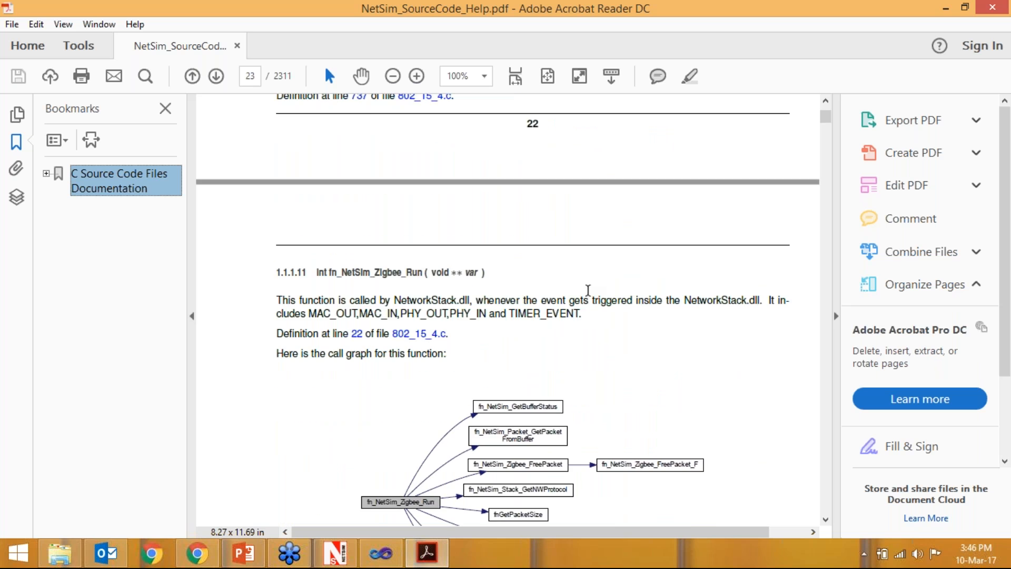
- Examine the remaining function descriptions and the source code listing of the 802_15_4.c file
scroll(508, 311, down, 3)
scroll(591, 294, down, 13)
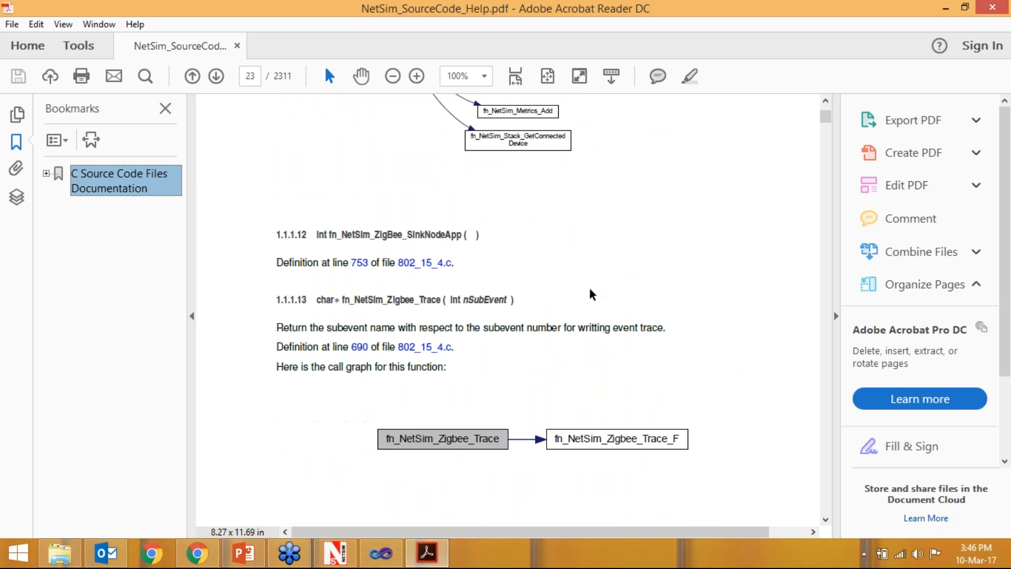
scroll(594, 285, down, 10)
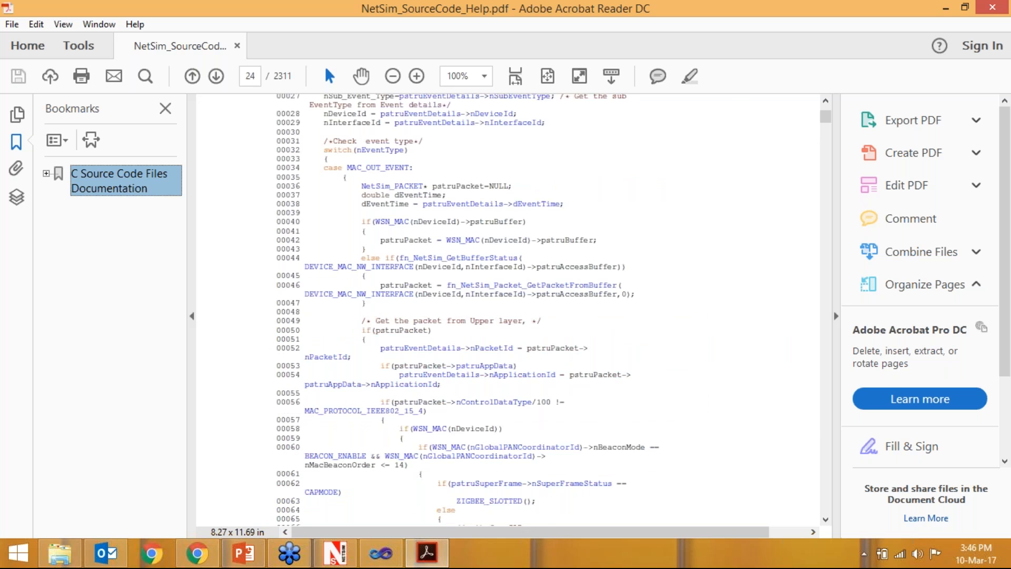
scroll(417, 258, down, 3)
scroll(417, 258, down, 10)
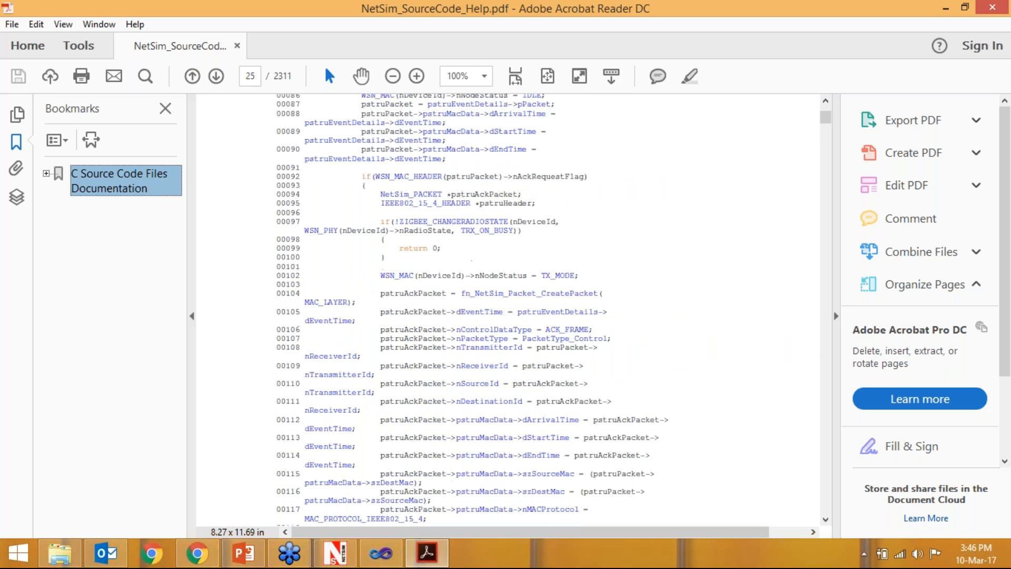
scroll(478, 276, down, 5)
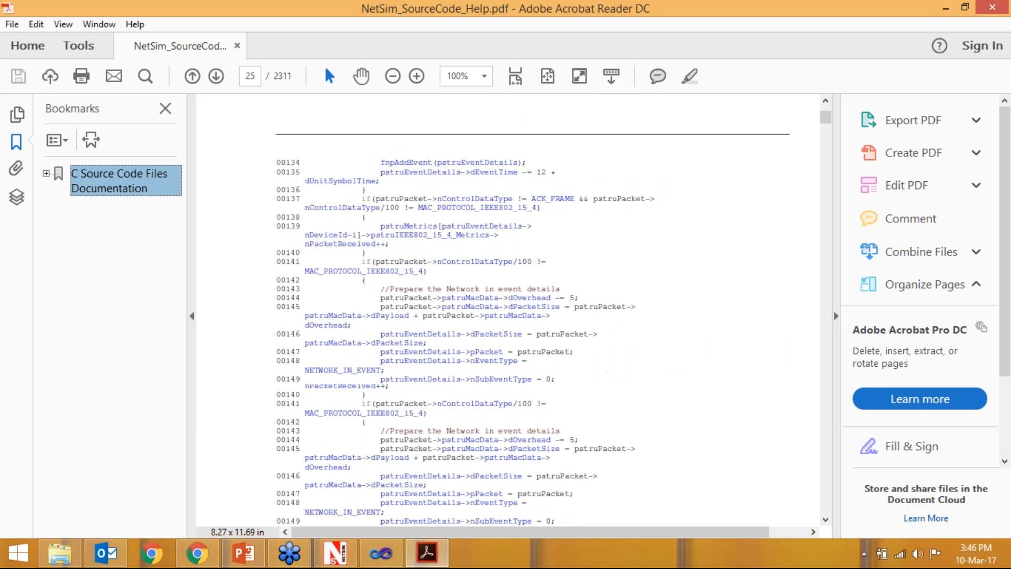
scroll(478, 277, down, 5)
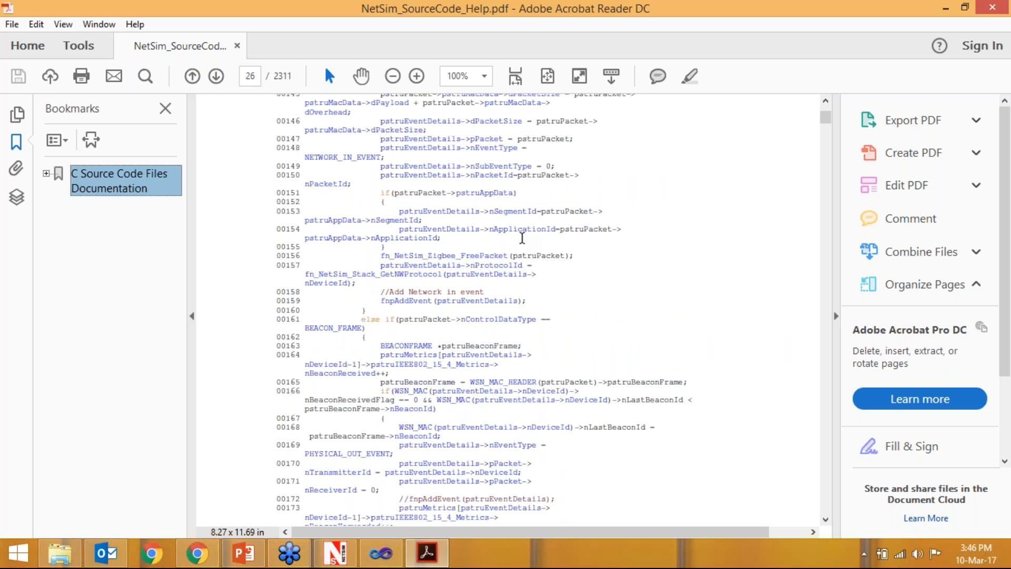
- Close the source code help PDF and open the NetSim User Manual from NetSim
click(992, 7)
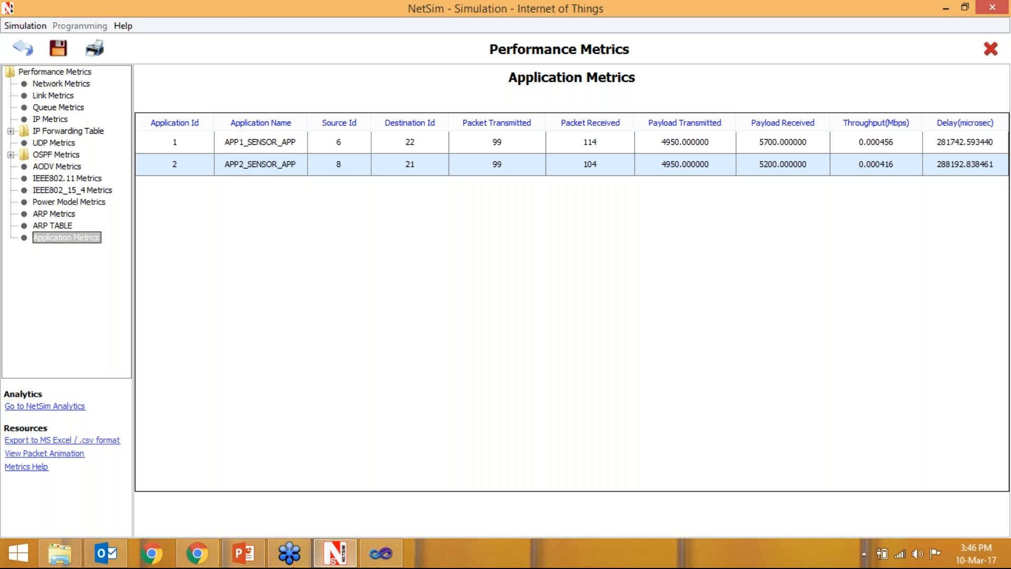
click(122, 30)
click(193, 42)
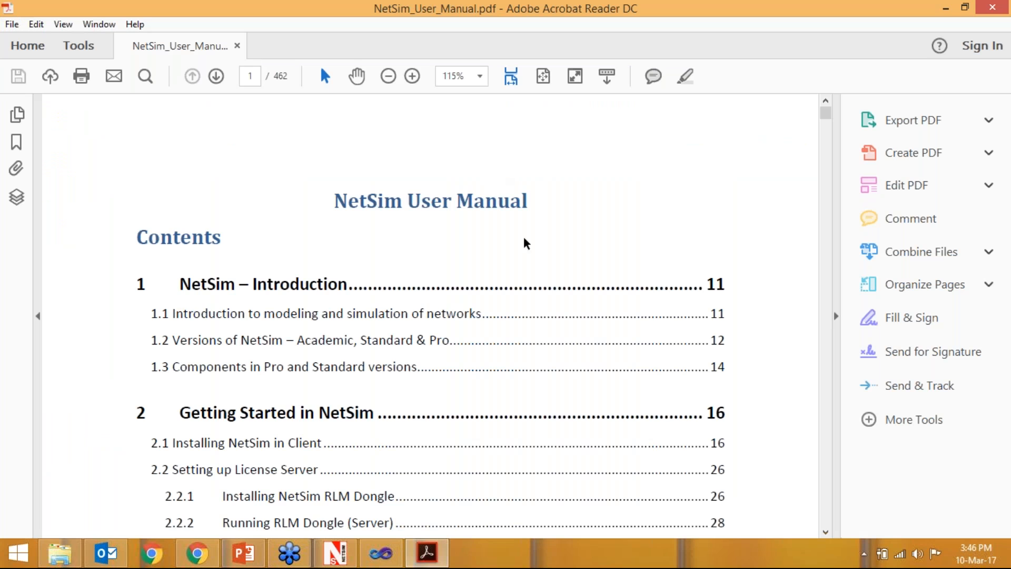
- Look through the user manual's table of contents, from the introduction to the chapter on simulating different networks
scroll(532, 252, down, 1)
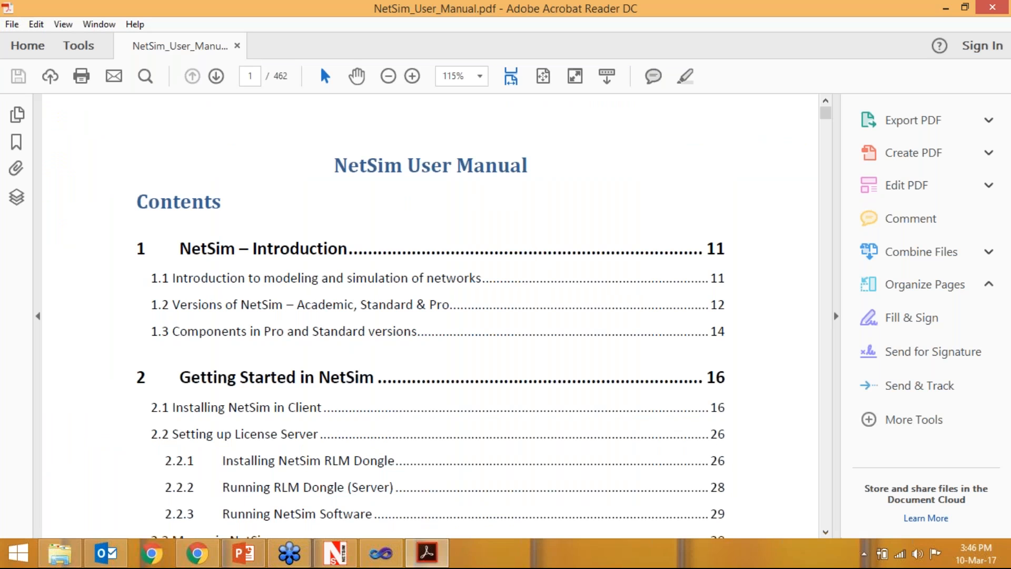
scroll(476, 323, down, 2)
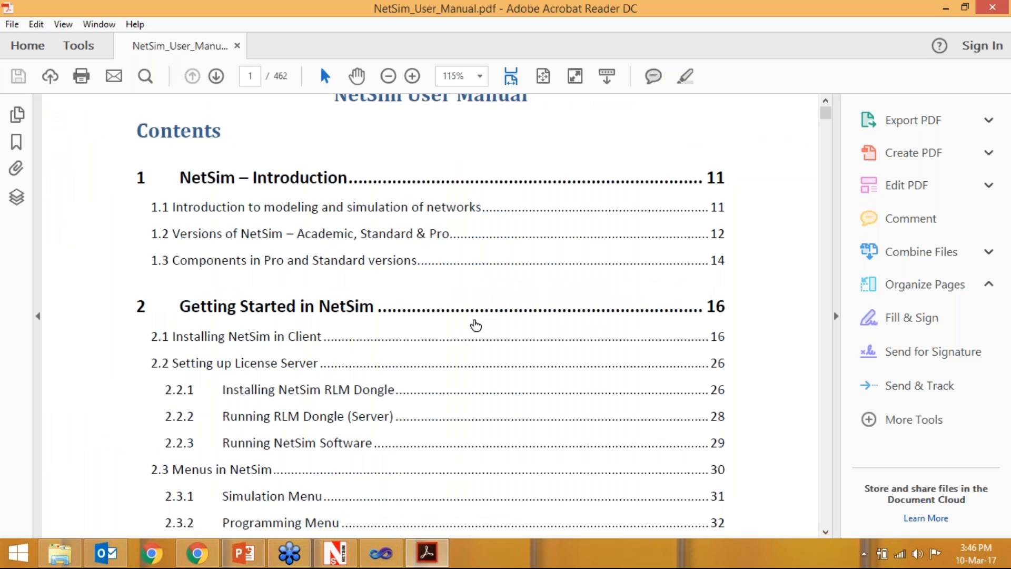
scroll(476, 325, up, 1)
scroll(474, 323, down, 1)
scroll(289, 221, down, 1)
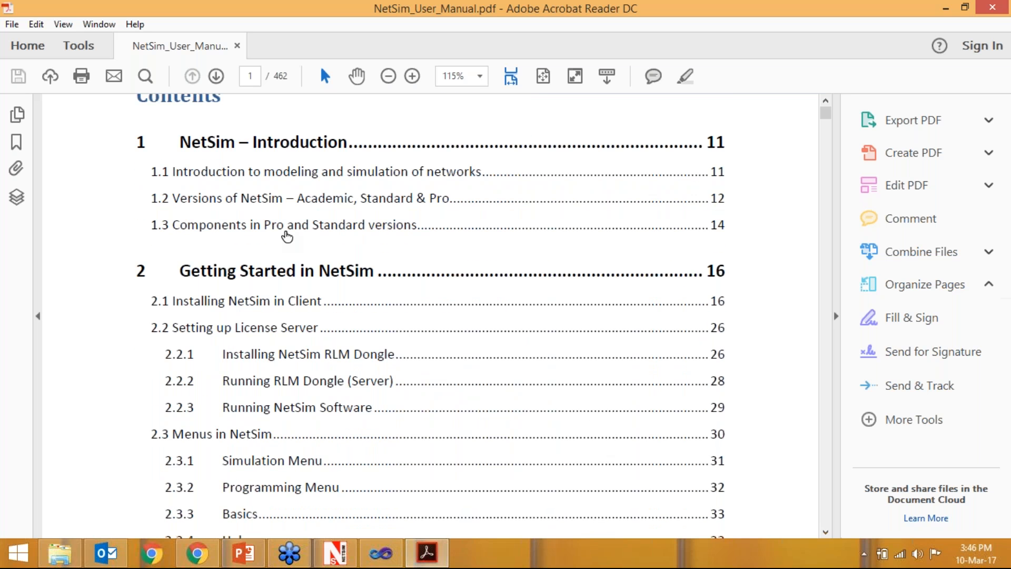
scroll(287, 236, down, 1)
scroll(287, 237, down, 3)
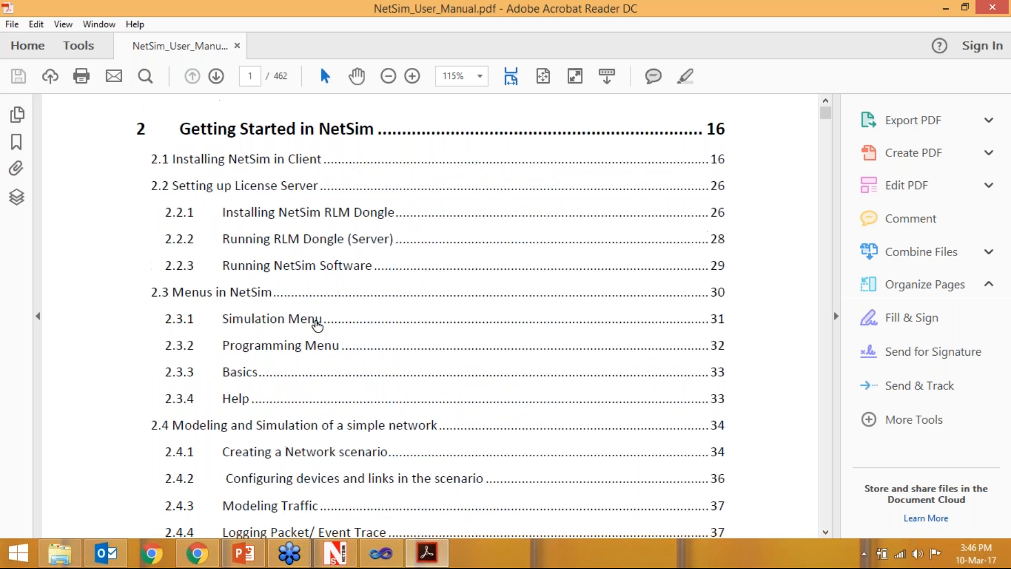
scroll(317, 326, down, 3)
scroll(320, 337, down, 14)
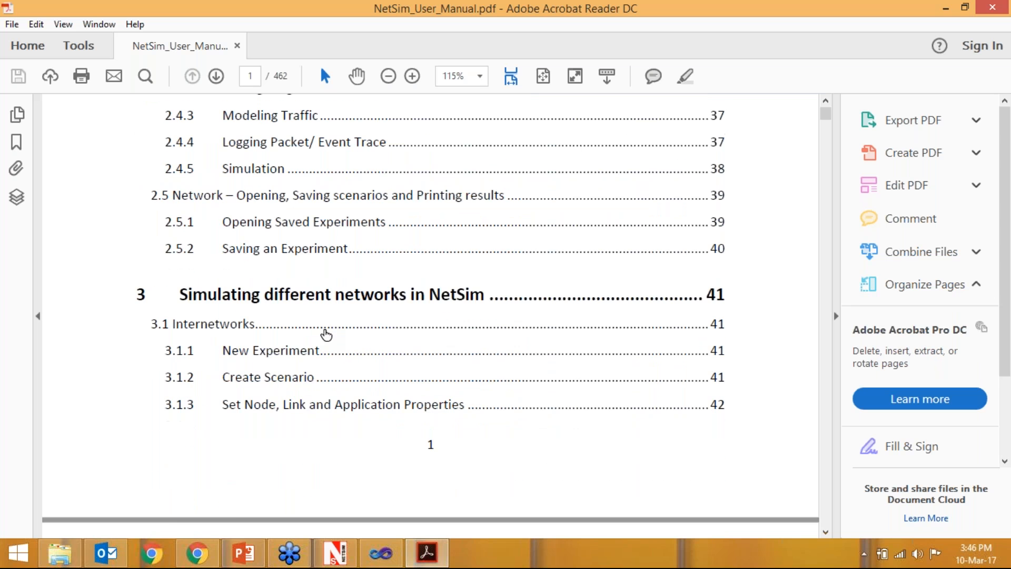
scroll(406, 286, down, 2)
scroll(219, 291, up, 6)
scroll(221, 278, down, 1)
scroll(223, 281, down, 1)
- Go to section 3.1 Internetworks and review scenario creation, application properties, IP addressing and path loss
click(224, 182)
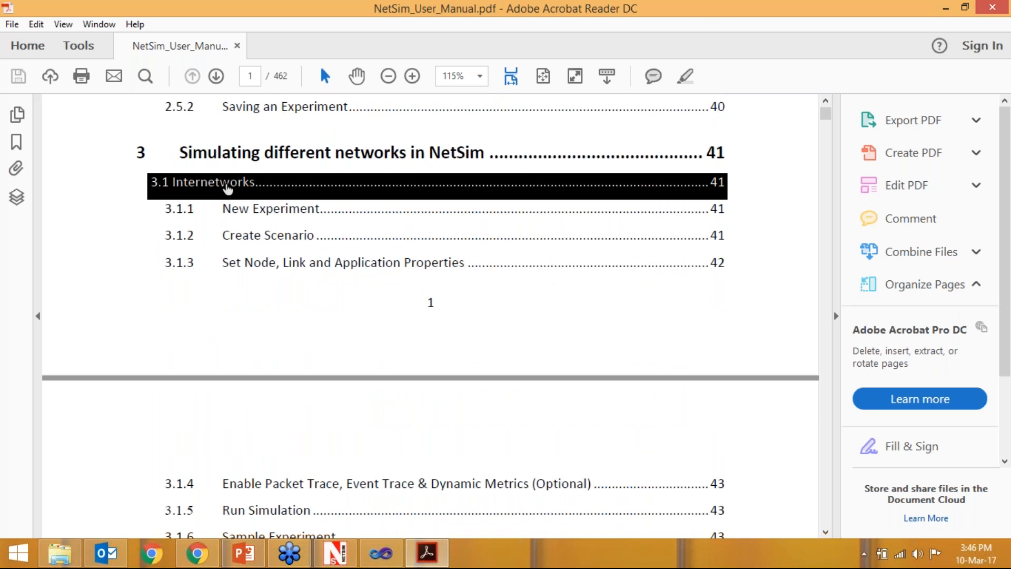
scroll(436, 252, down, 3)
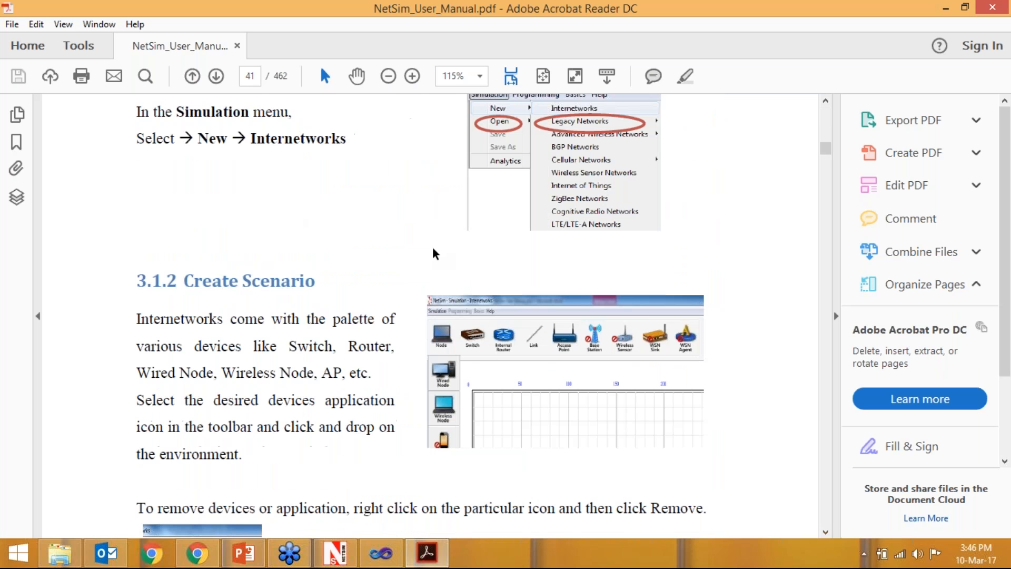
scroll(436, 252, down, 6)
scroll(377, 293, down, 15)
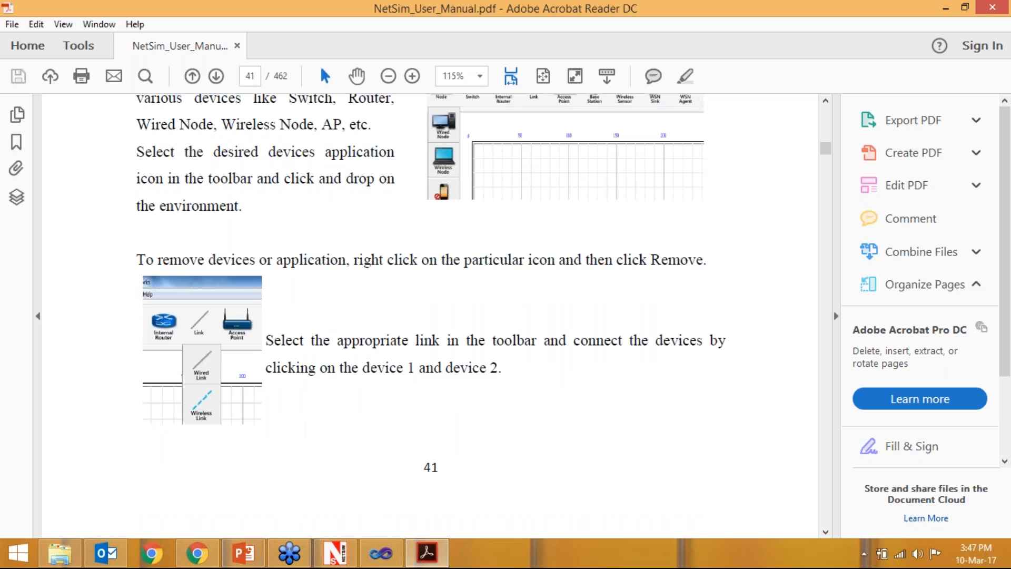
scroll(526, 372, down, 20)
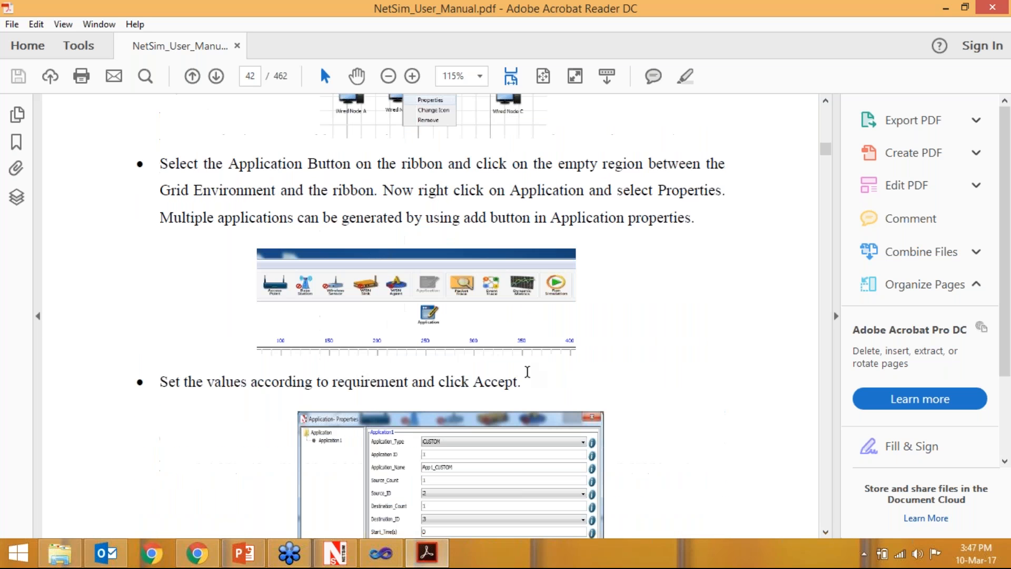
scroll(341, 338, down, 20)
scroll(342, 338, down, 15)
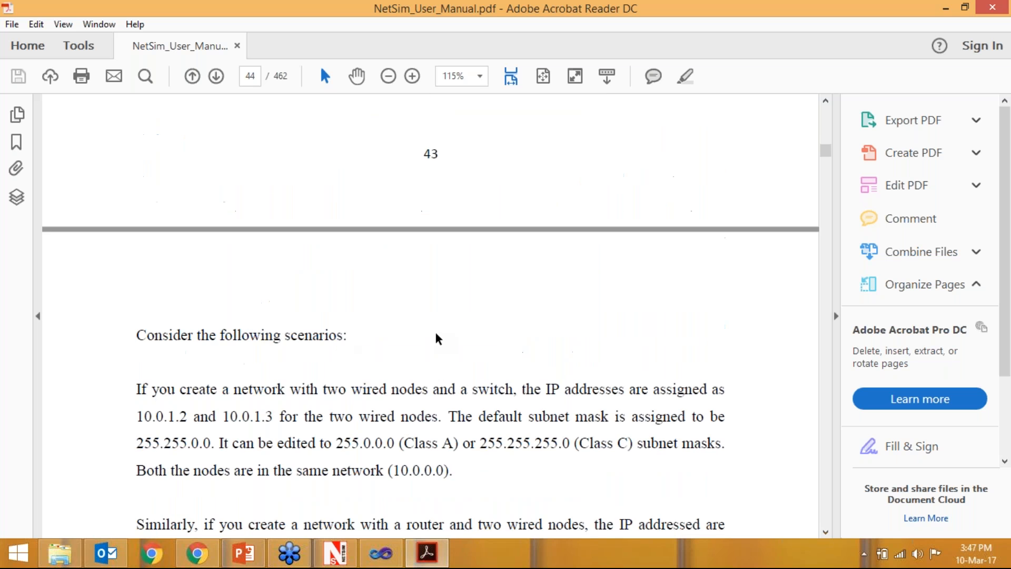
scroll(327, 375, down, 20)
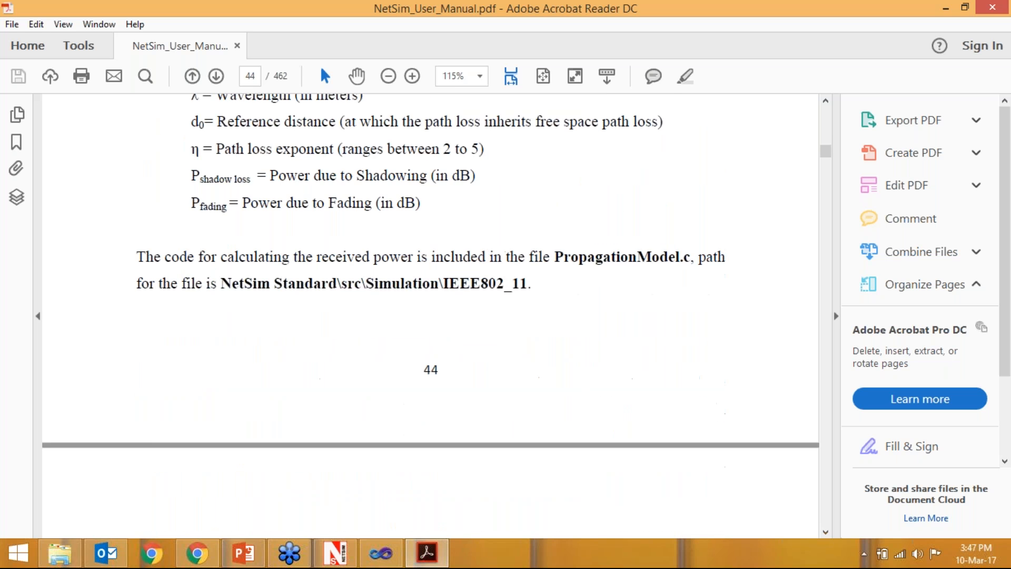
scroll(328, 374, down, 1)
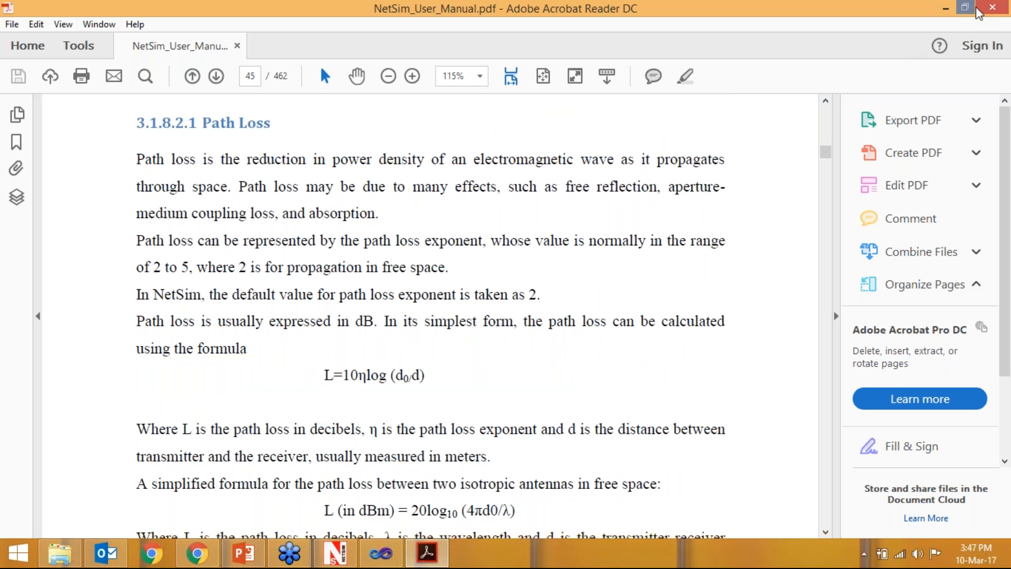
- Close the user manual, return to the Internet of Things network scenario and show the simulation file commands
click(992, 8)
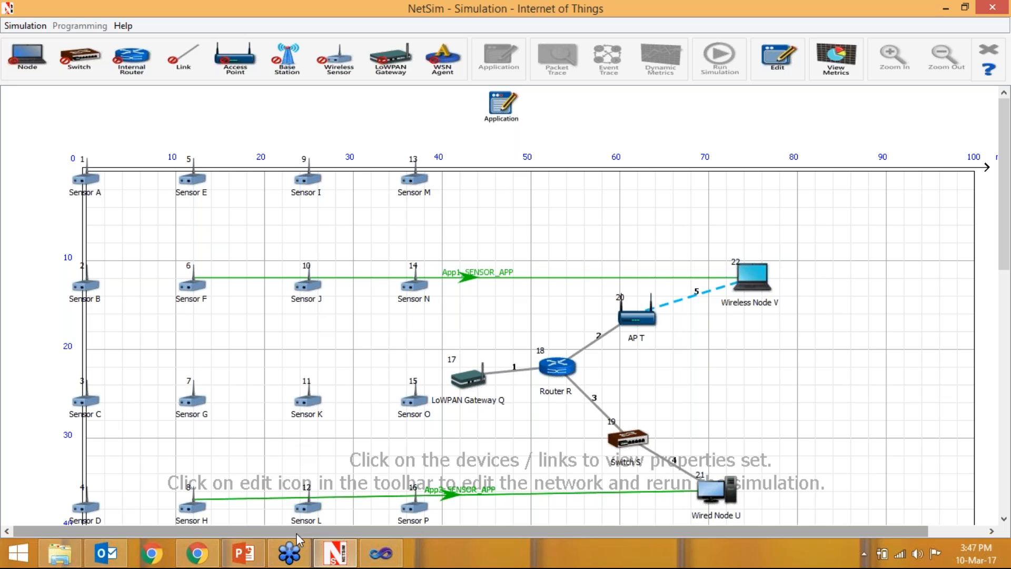
click(23, 29)
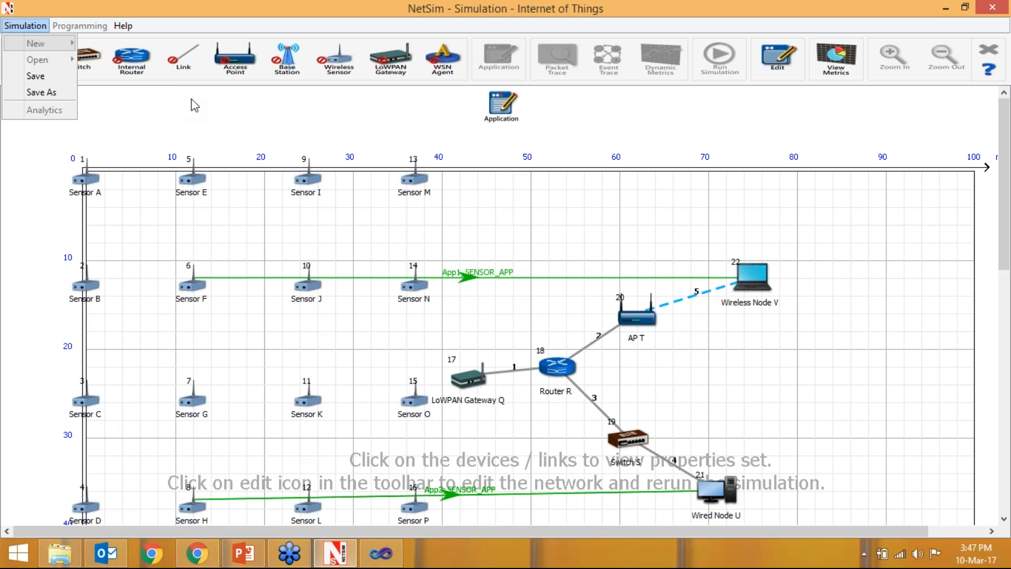